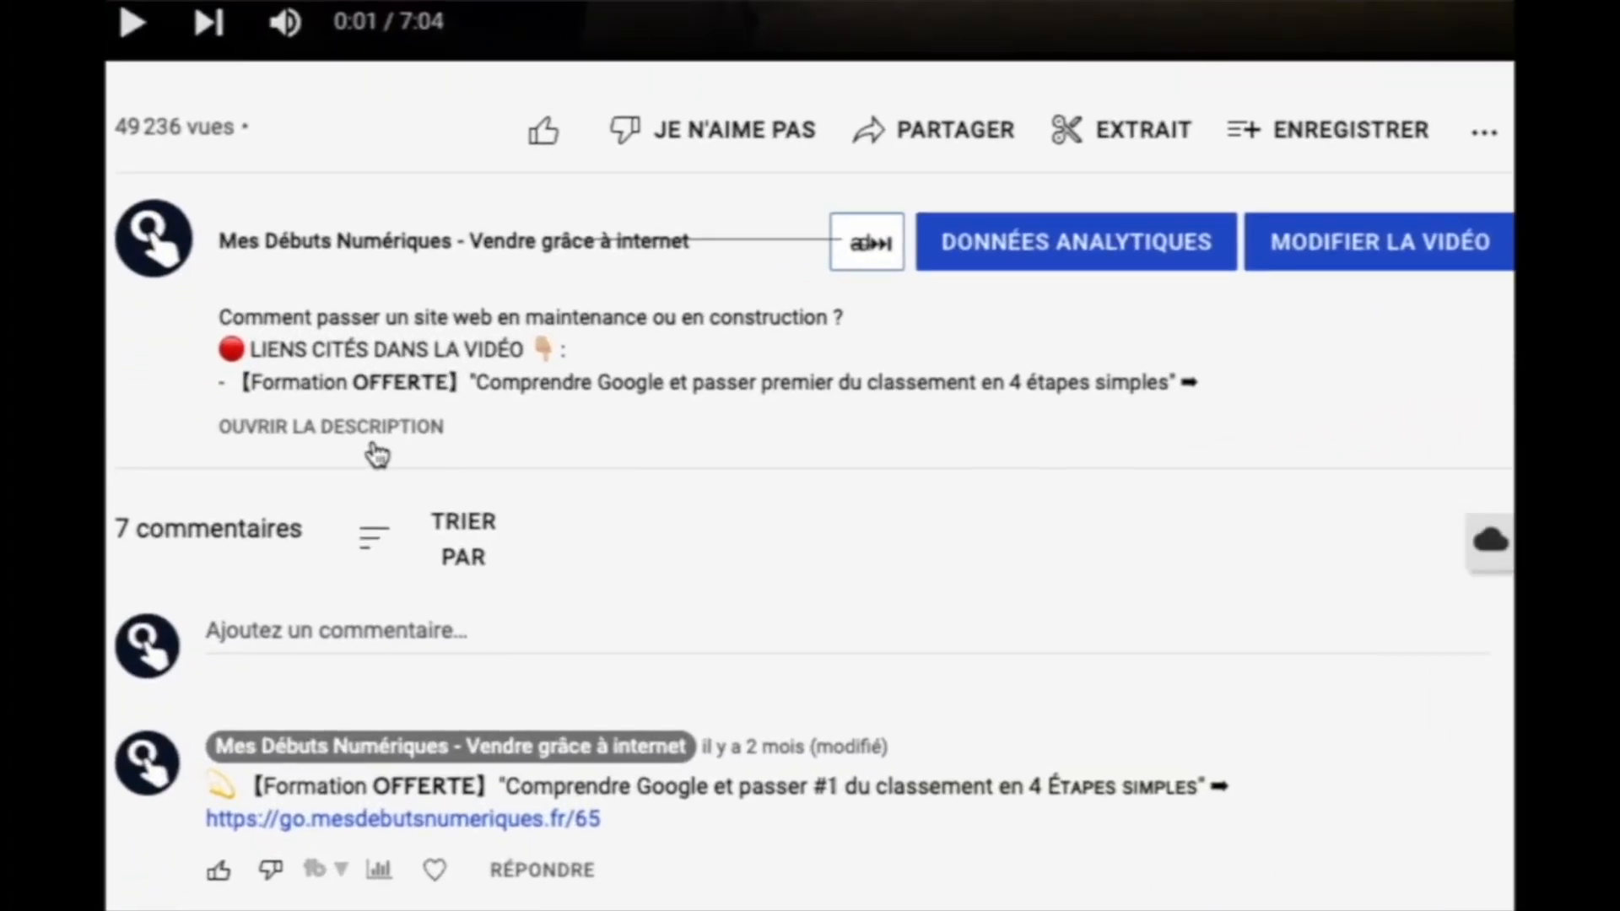
{"action": "left_click", "coordinate": [372, 447]}
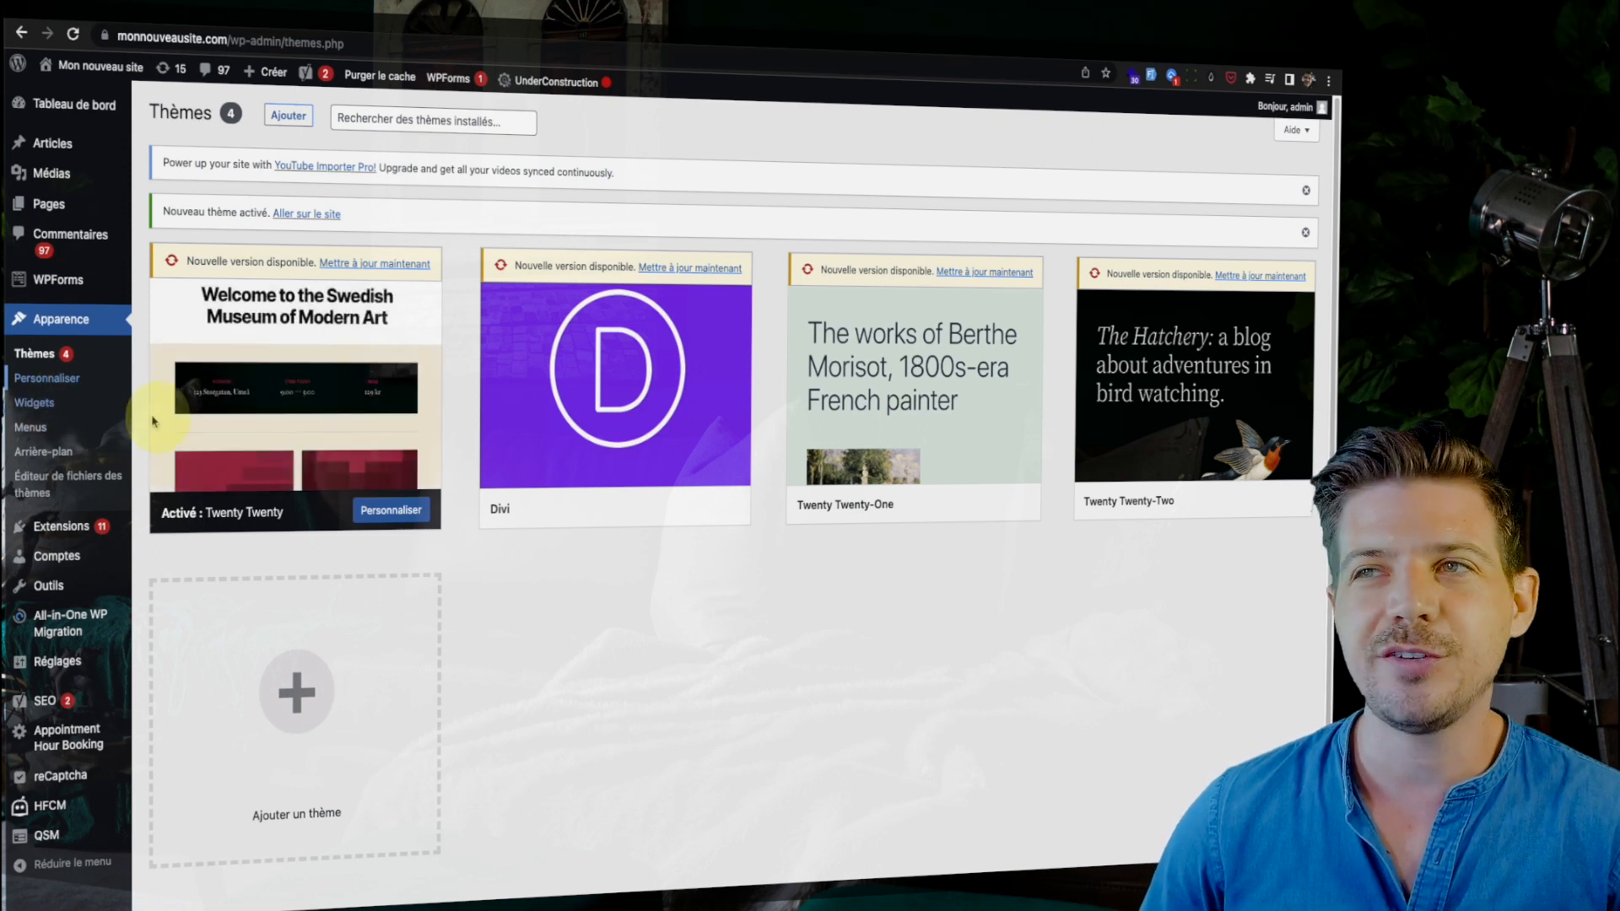
Open the customizer for the active Twenty Twenty theme and go to the footer in the site preview.
{"action": "left_click", "coordinate": [43, 382]}
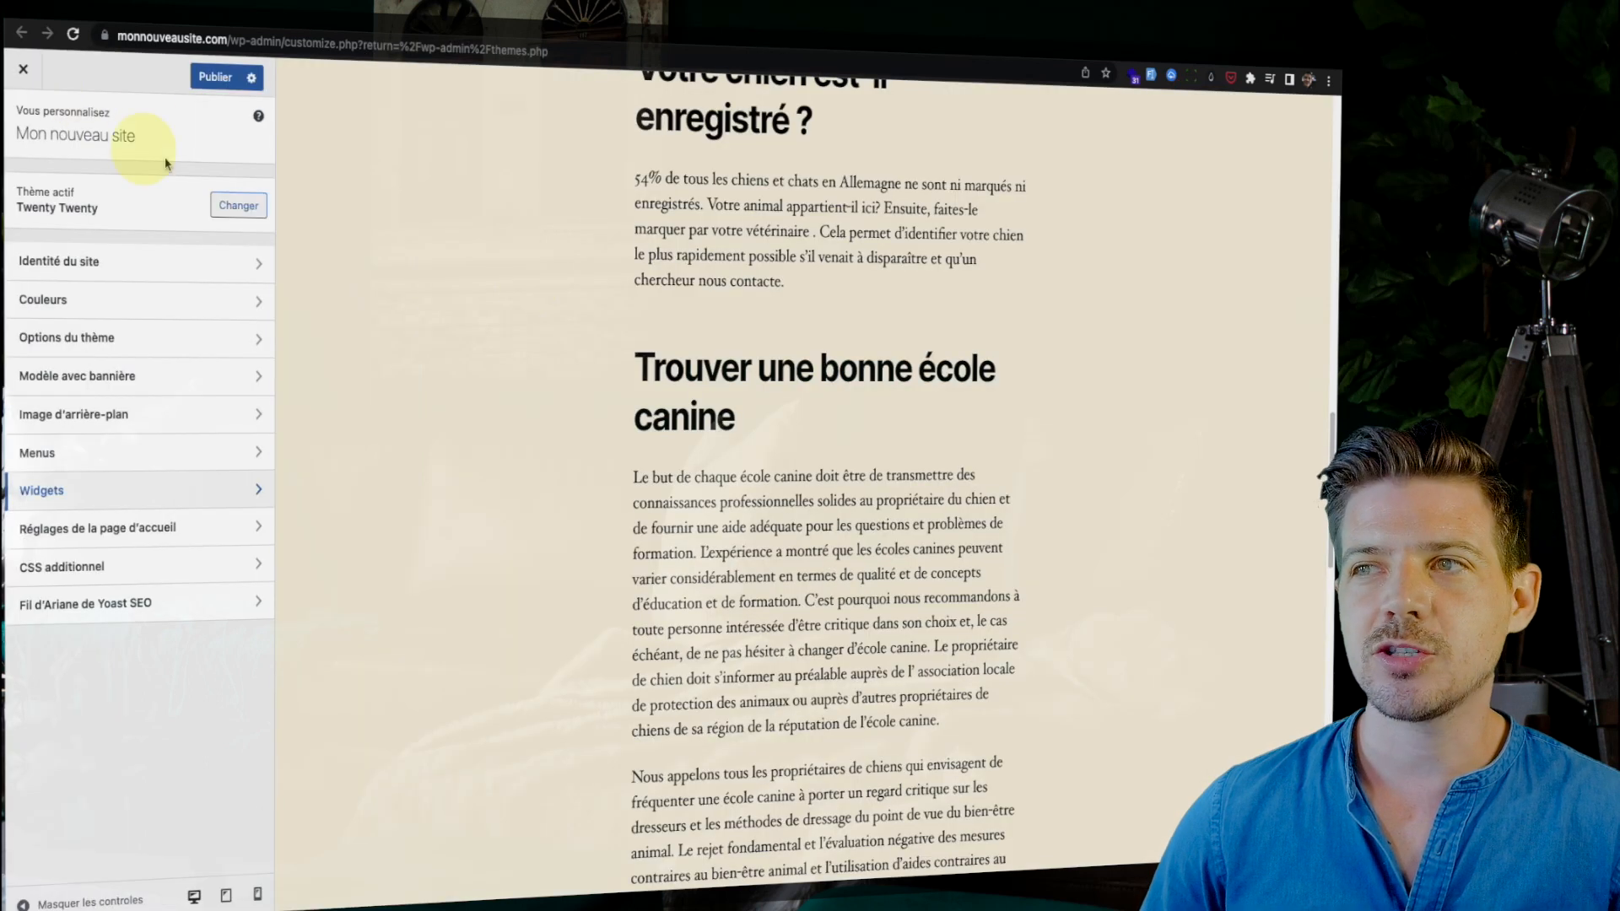
{"action": "scroll", "coordinate": [555, 274], "scroll_direction": "down", "scroll_amount": 1}
{"action": "scroll", "coordinate": [506, 304], "scroll_direction": "down", "scroll_amount": 3}
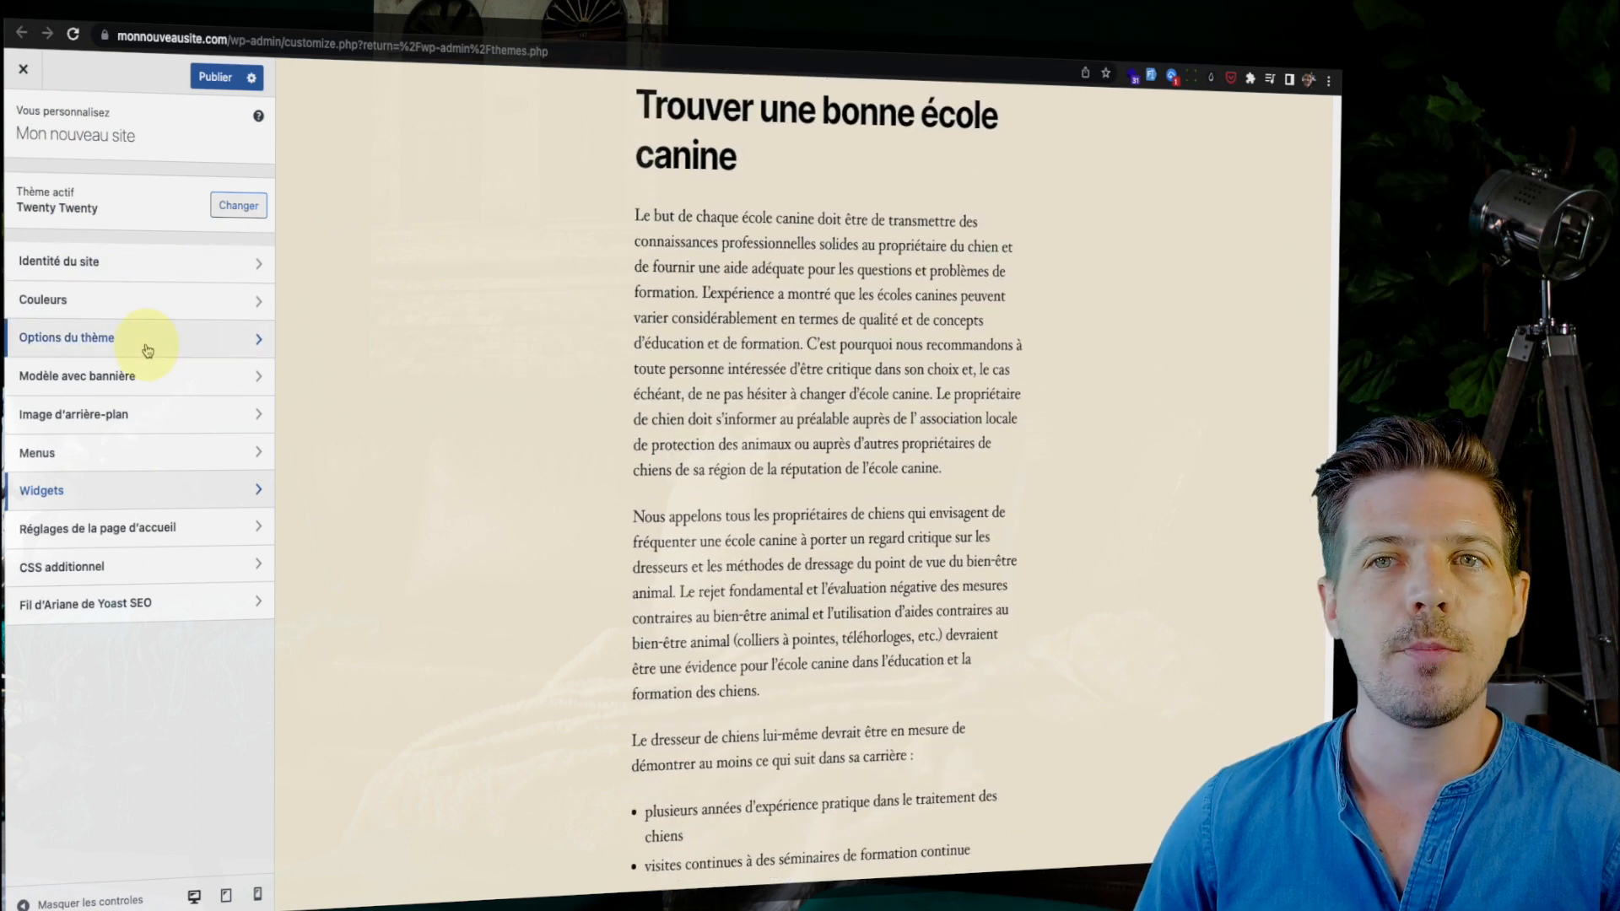
{"action": "scroll", "coordinate": [548, 609], "scroll_direction": "down", "scroll_amount": 15}
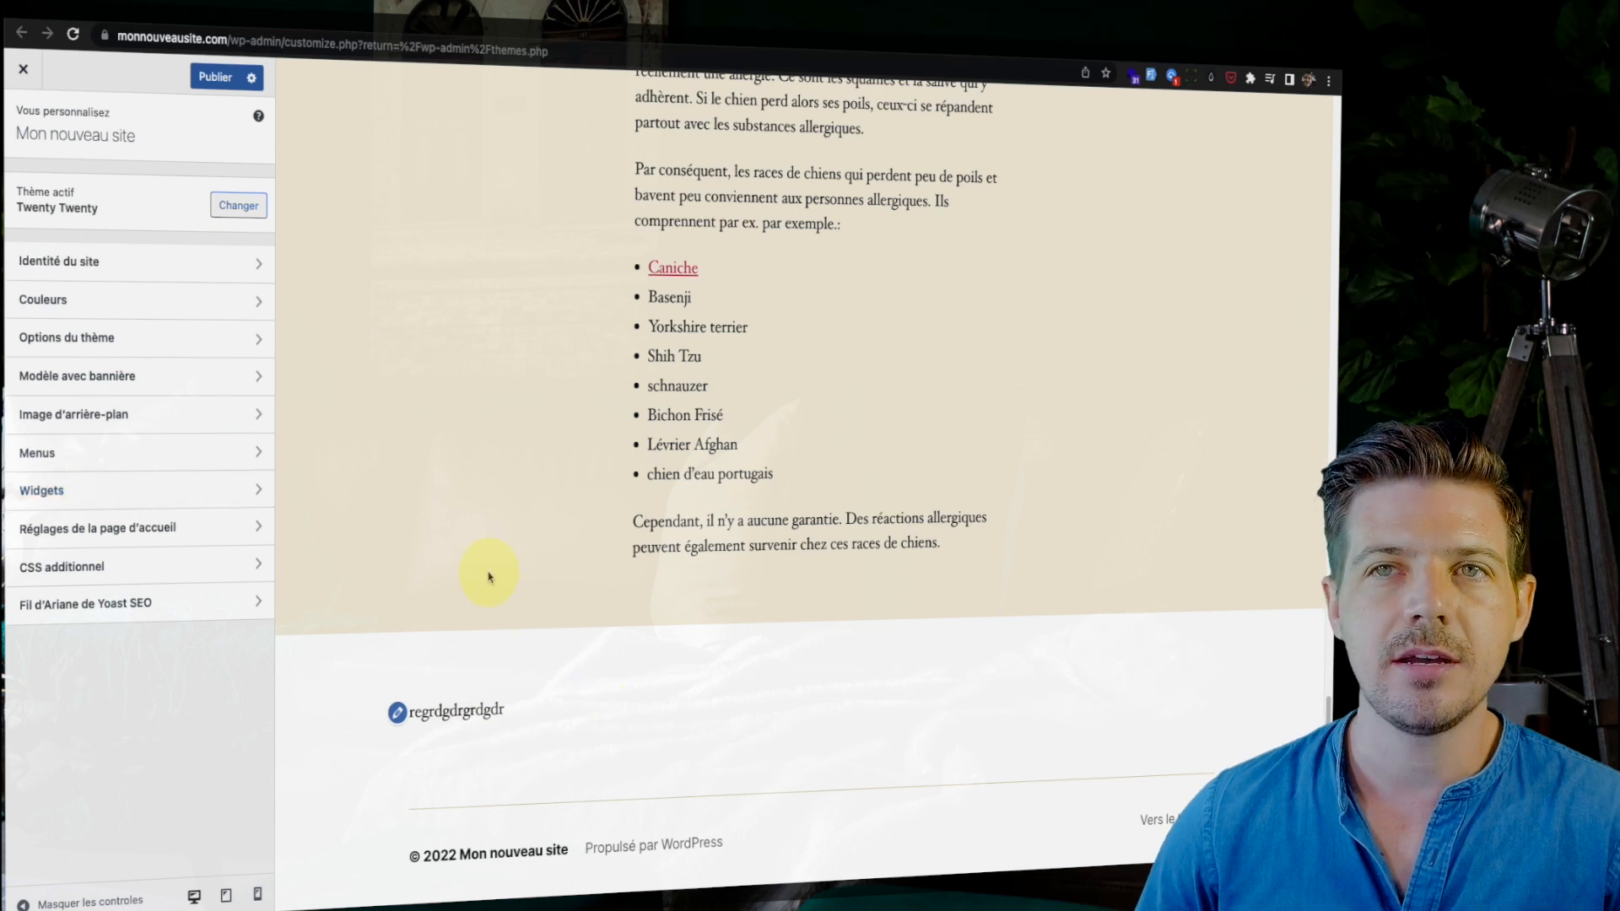
{"action": "scroll", "coordinate": [456, 564], "scroll_direction": "up", "scroll_amount": 3}
{"action": "scroll", "coordinate": [447, 523], "scroll_direction": "down", "scroll_amount": 3}
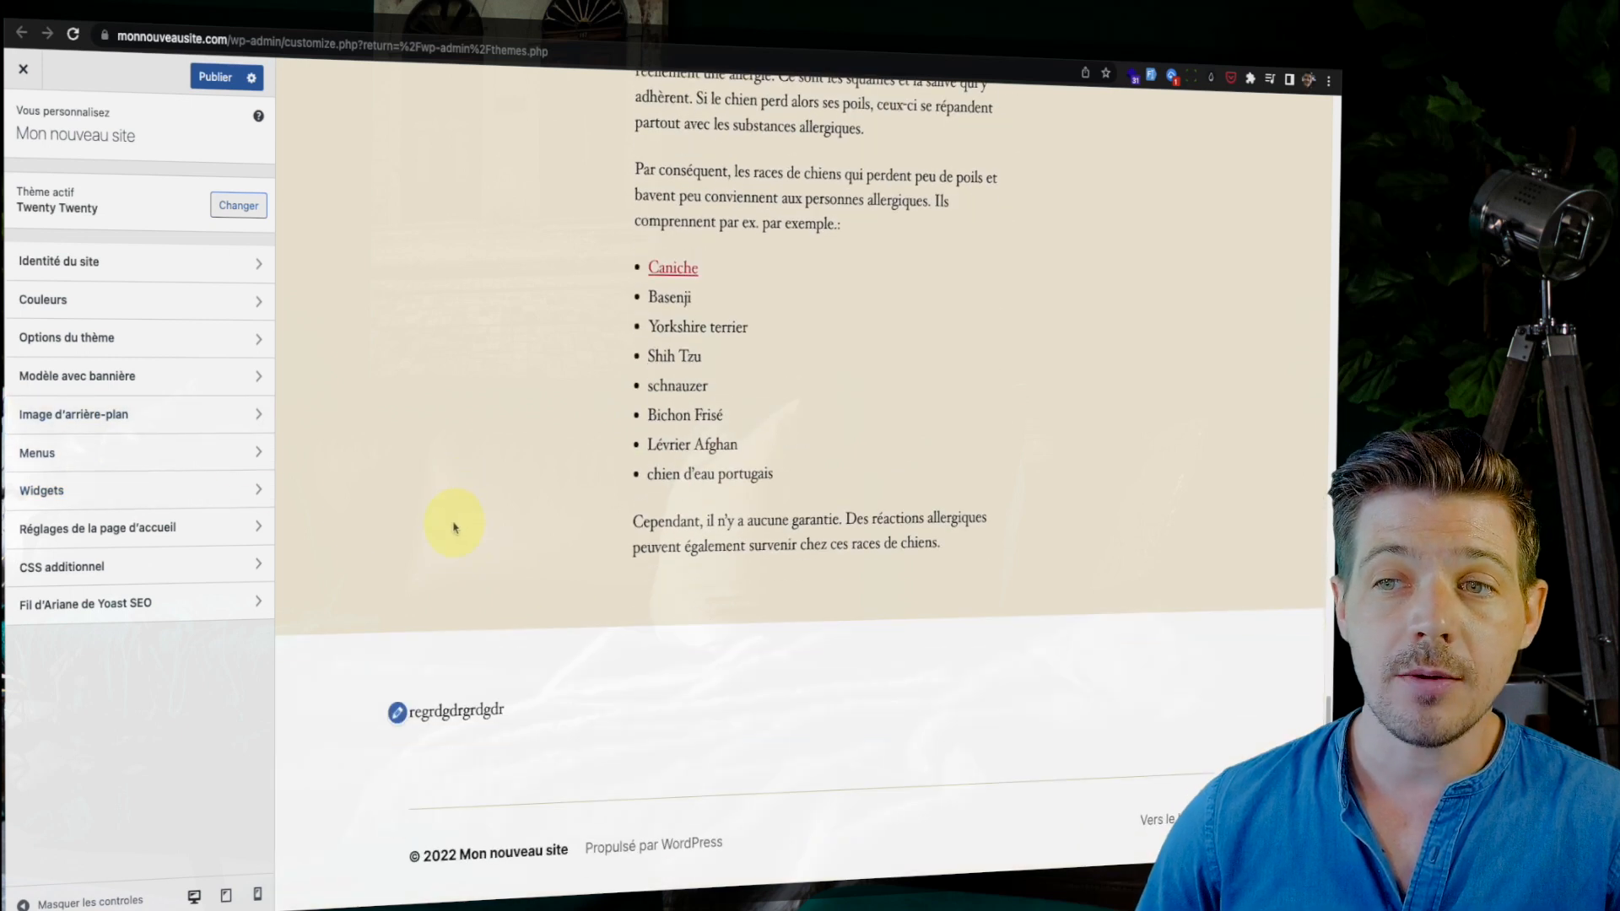
Examine the contents of the Pied de page #1 and Pied de page #2 footer widget areas.
{"action": "left_click", "coordinate": [398, 714]}
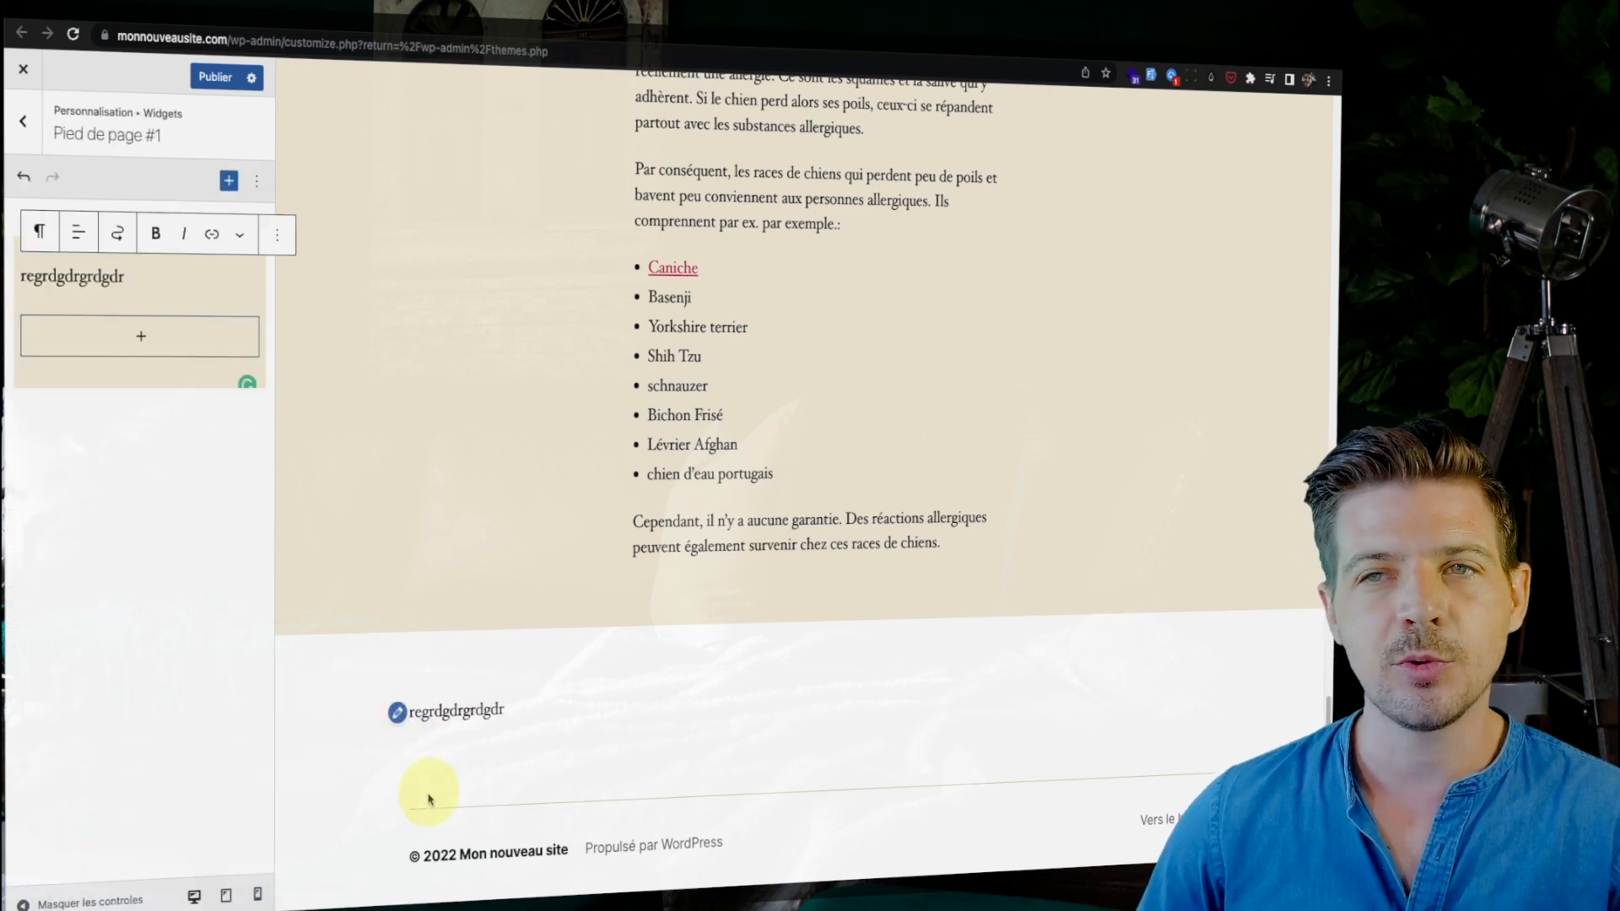
{"action": "left_click", "coordinate": [25, 124]}
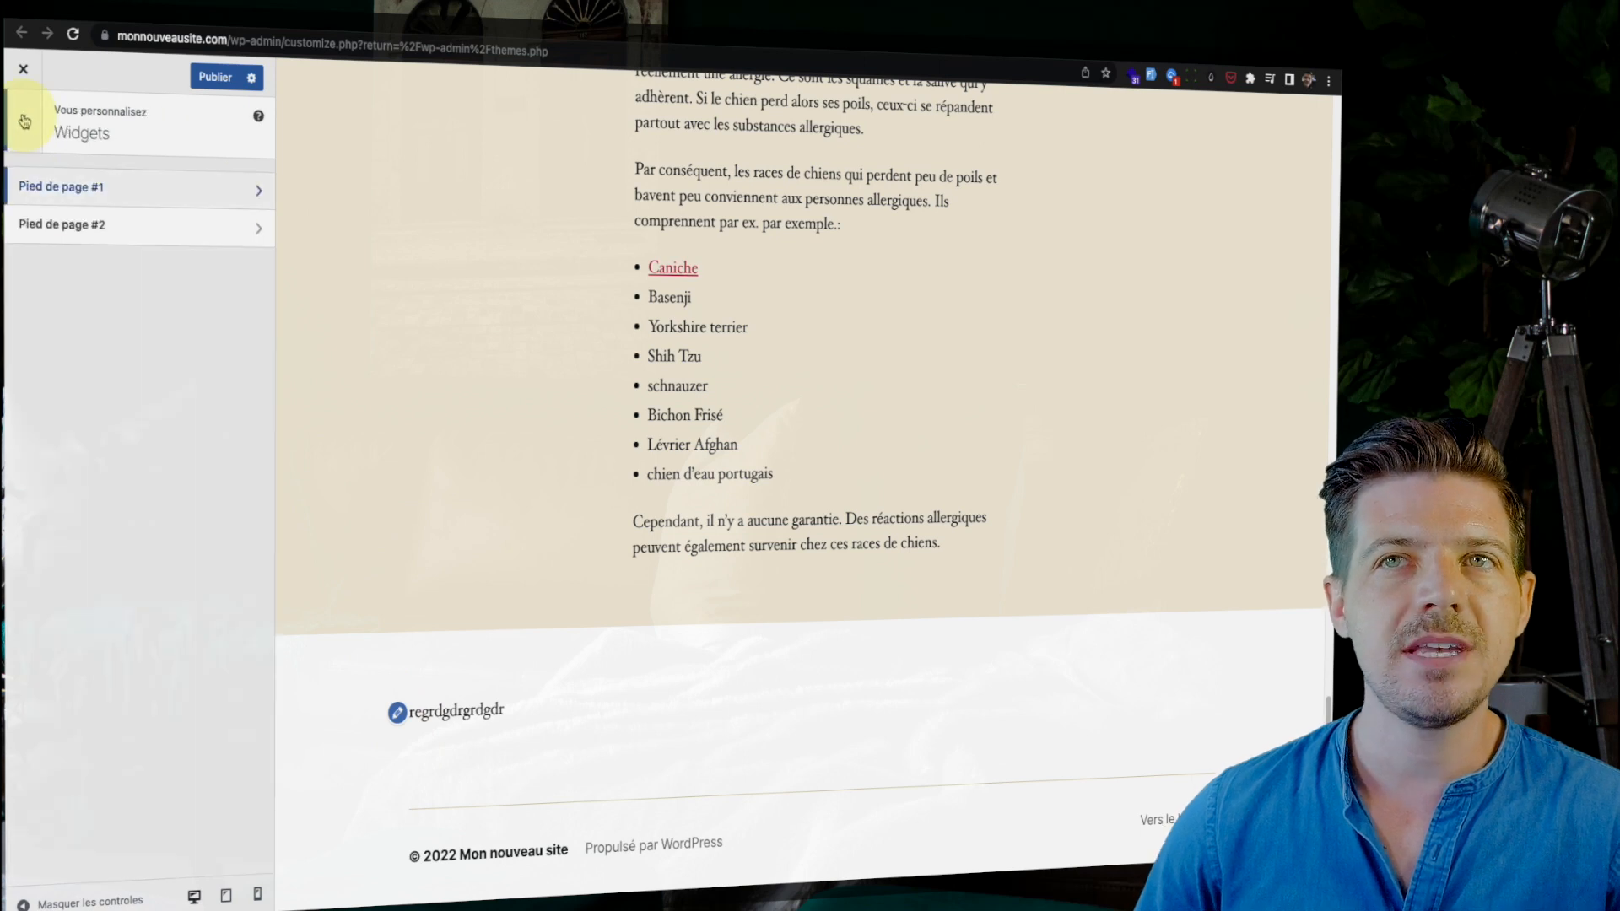
{"action": "left_click", "coordinate": [27, 125]}
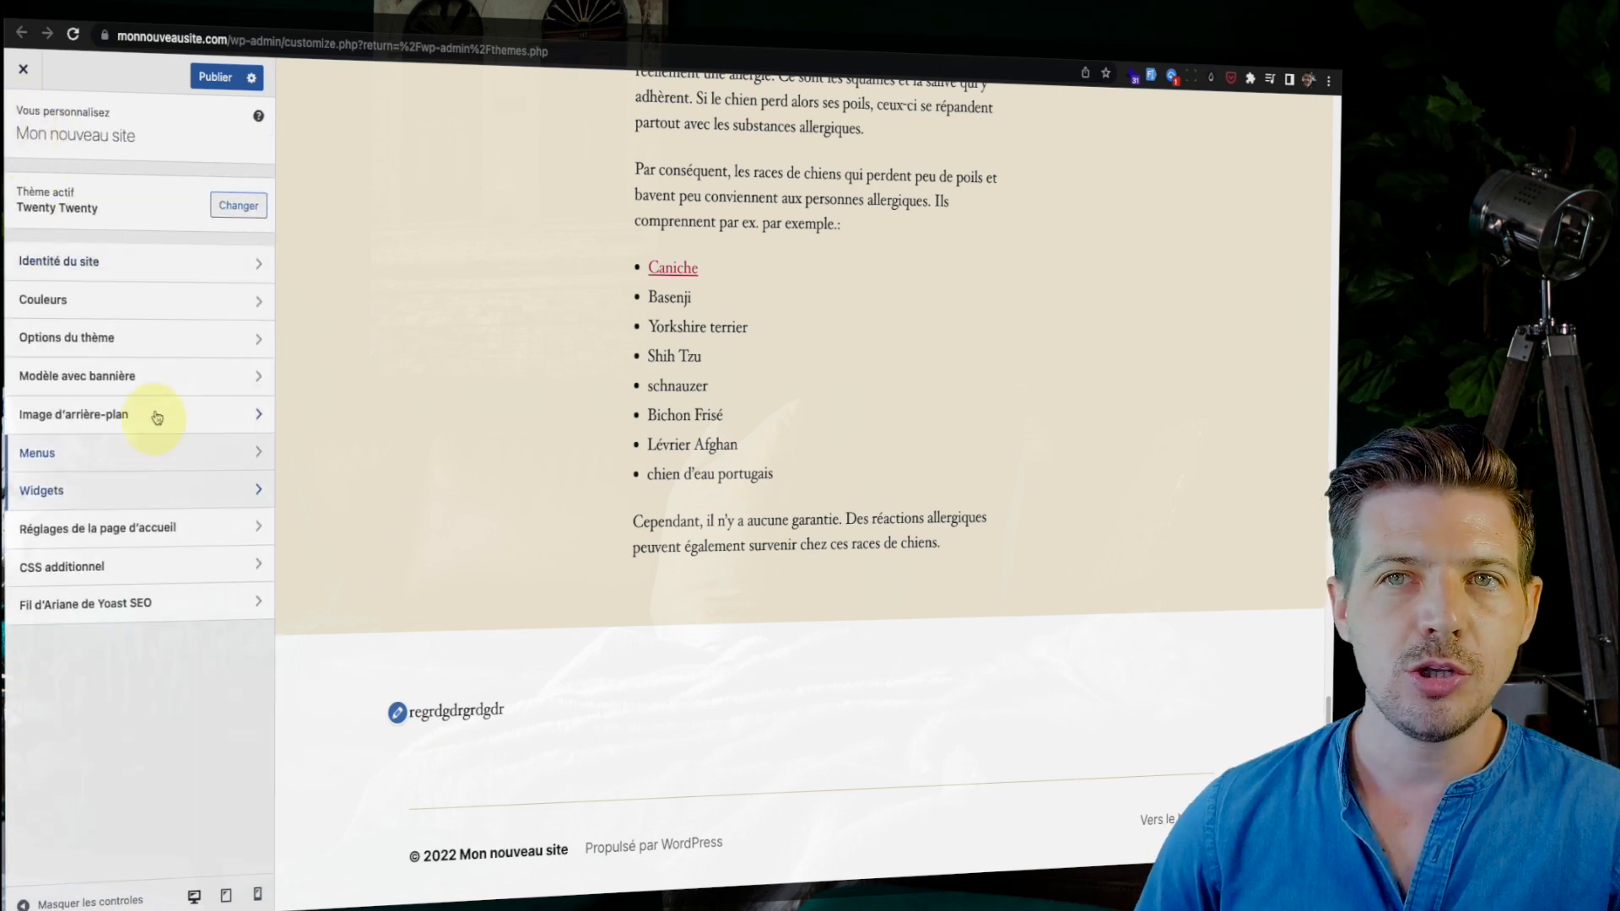
{"action": "left_click", "coordinate": [173, 502]}
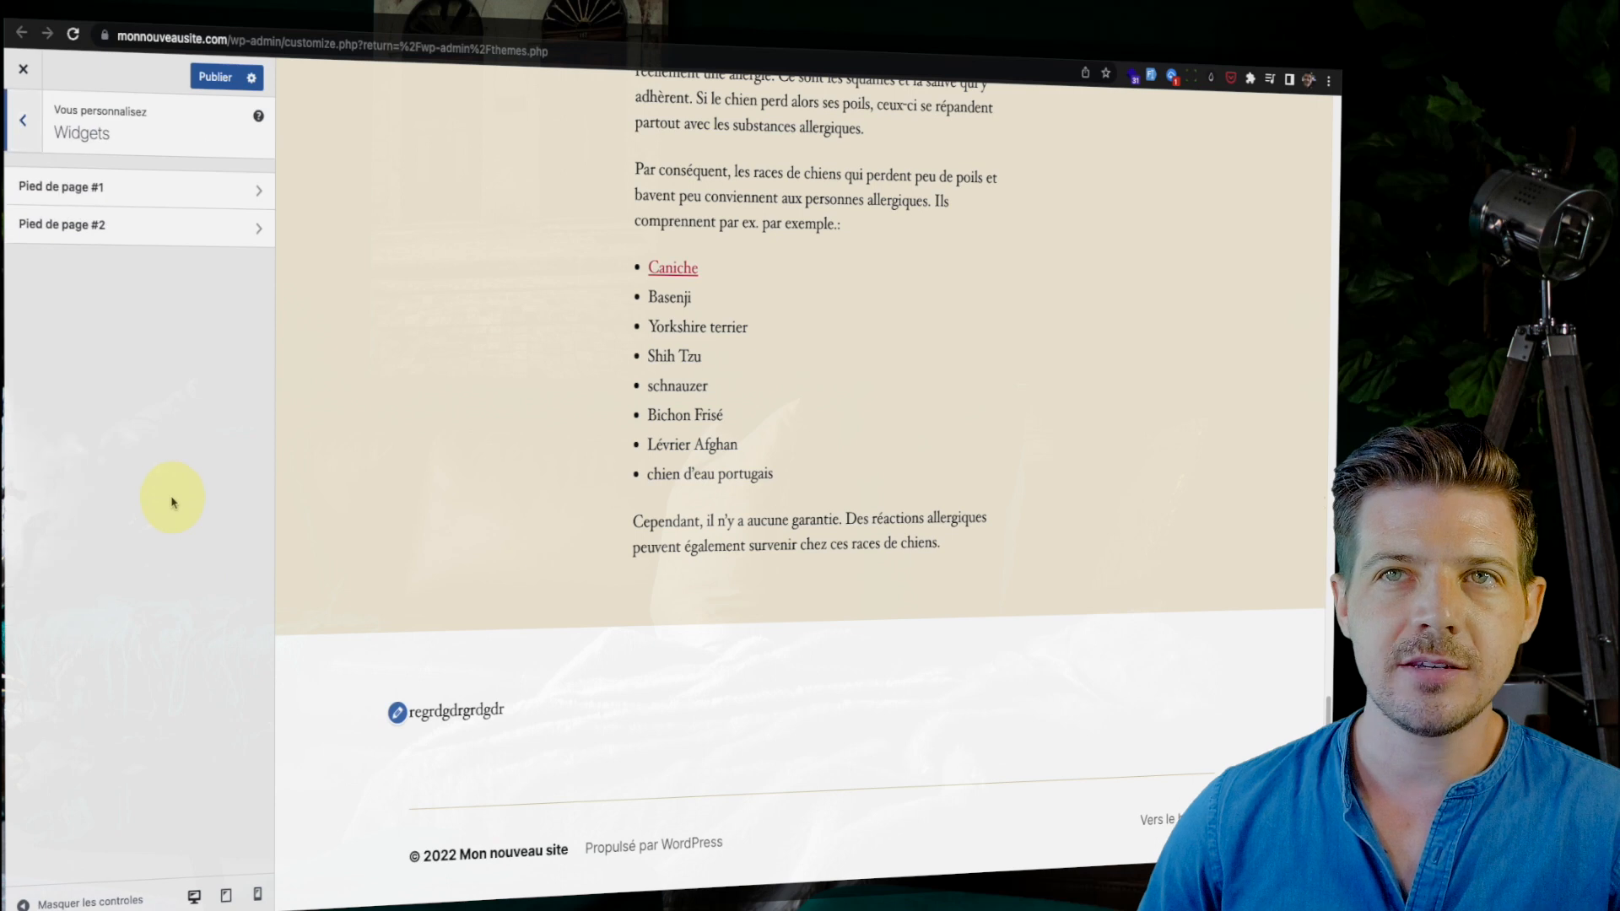
{"action": "left_click", "coordinate": [157, 198]}
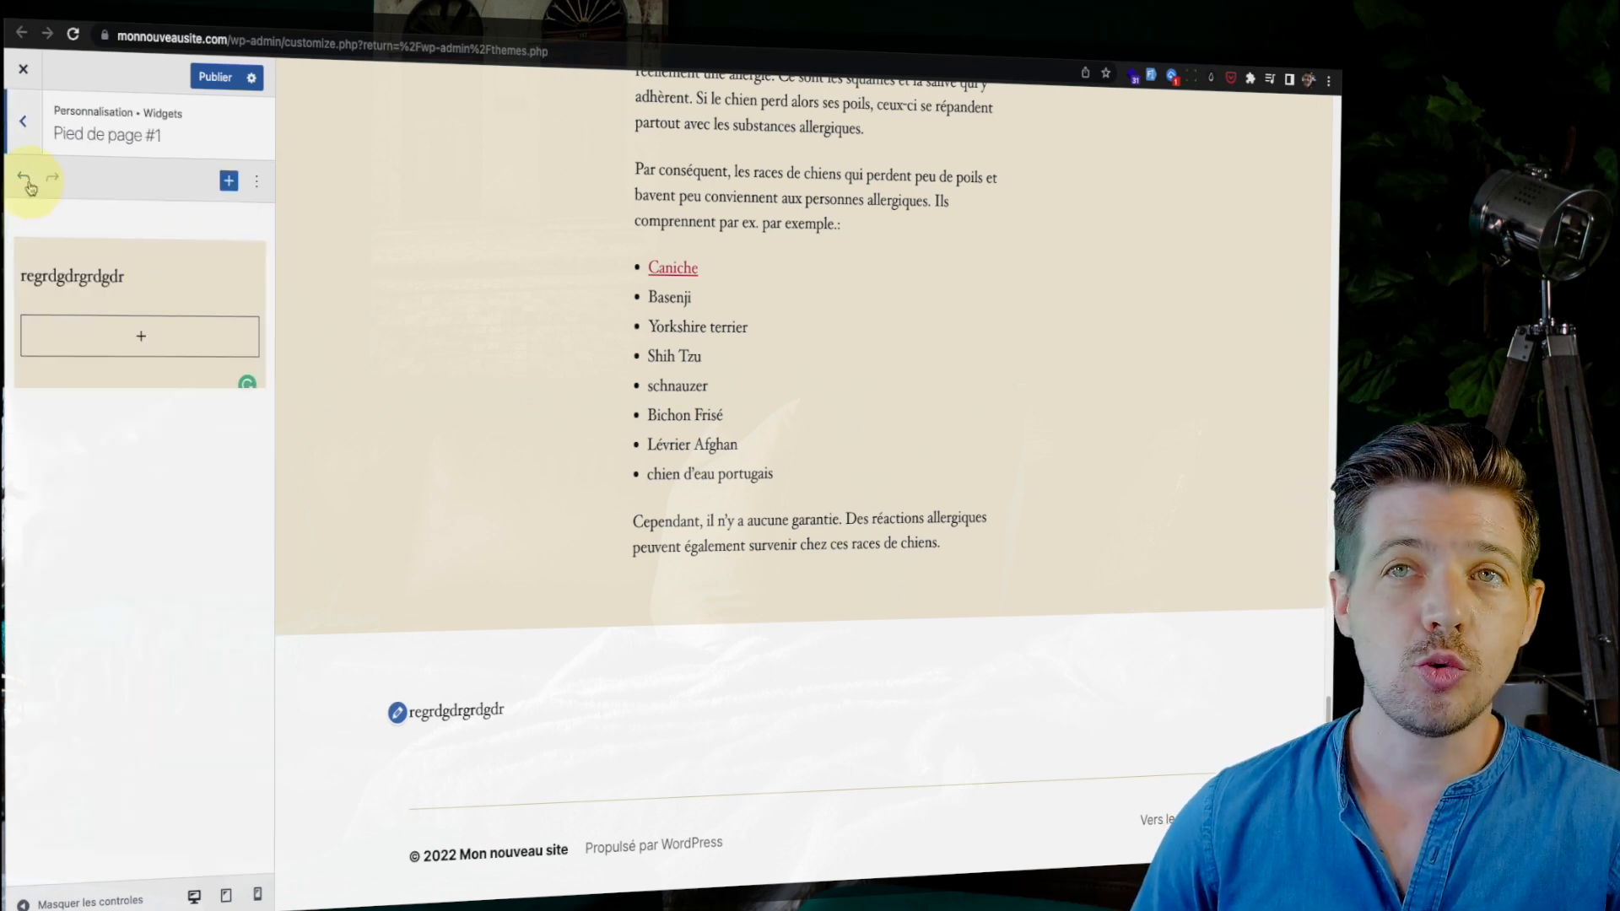
{"action": "left_click", "coordinate": [23, 119]}
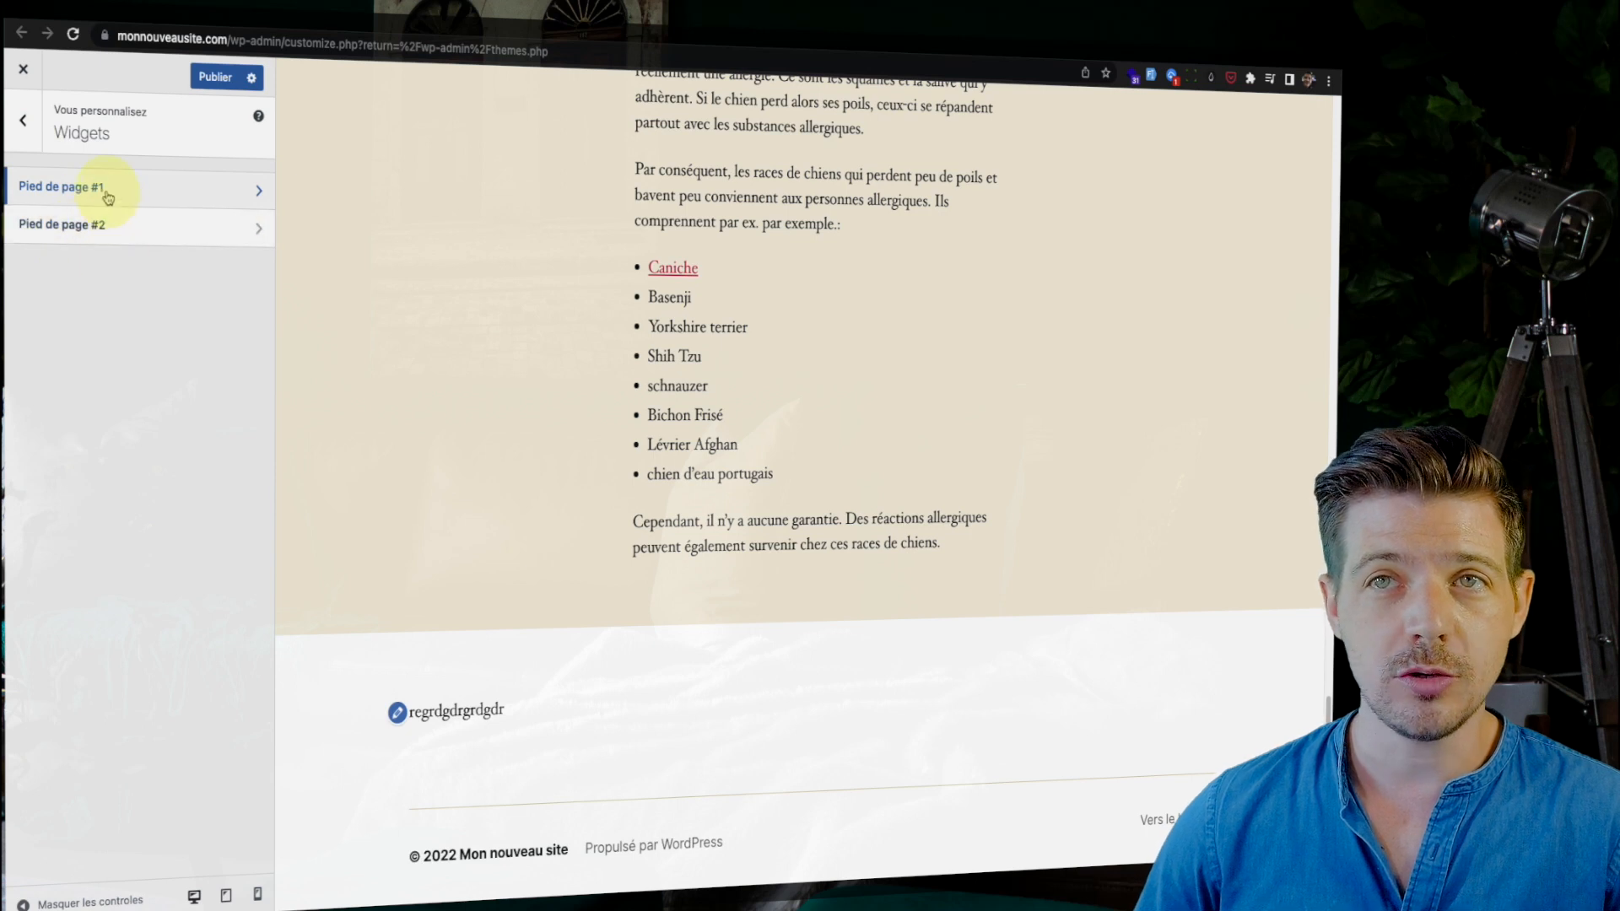
{"action": "left_click", "coordinate": [111, 226]}
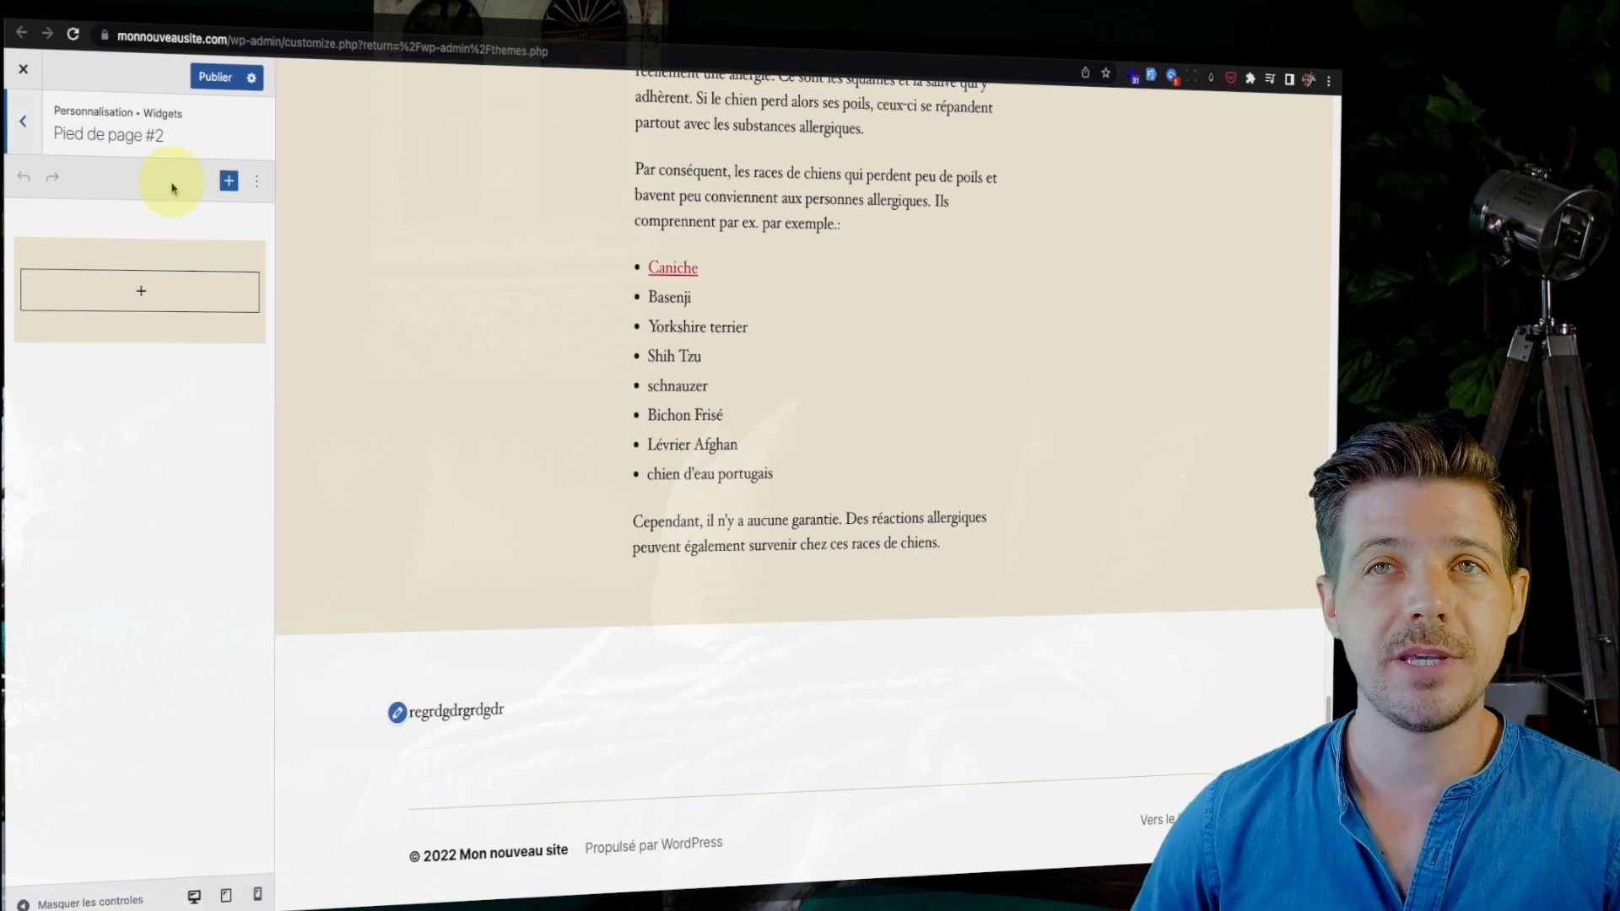
{"action": "left_click", "coordinate": [23, 122]}
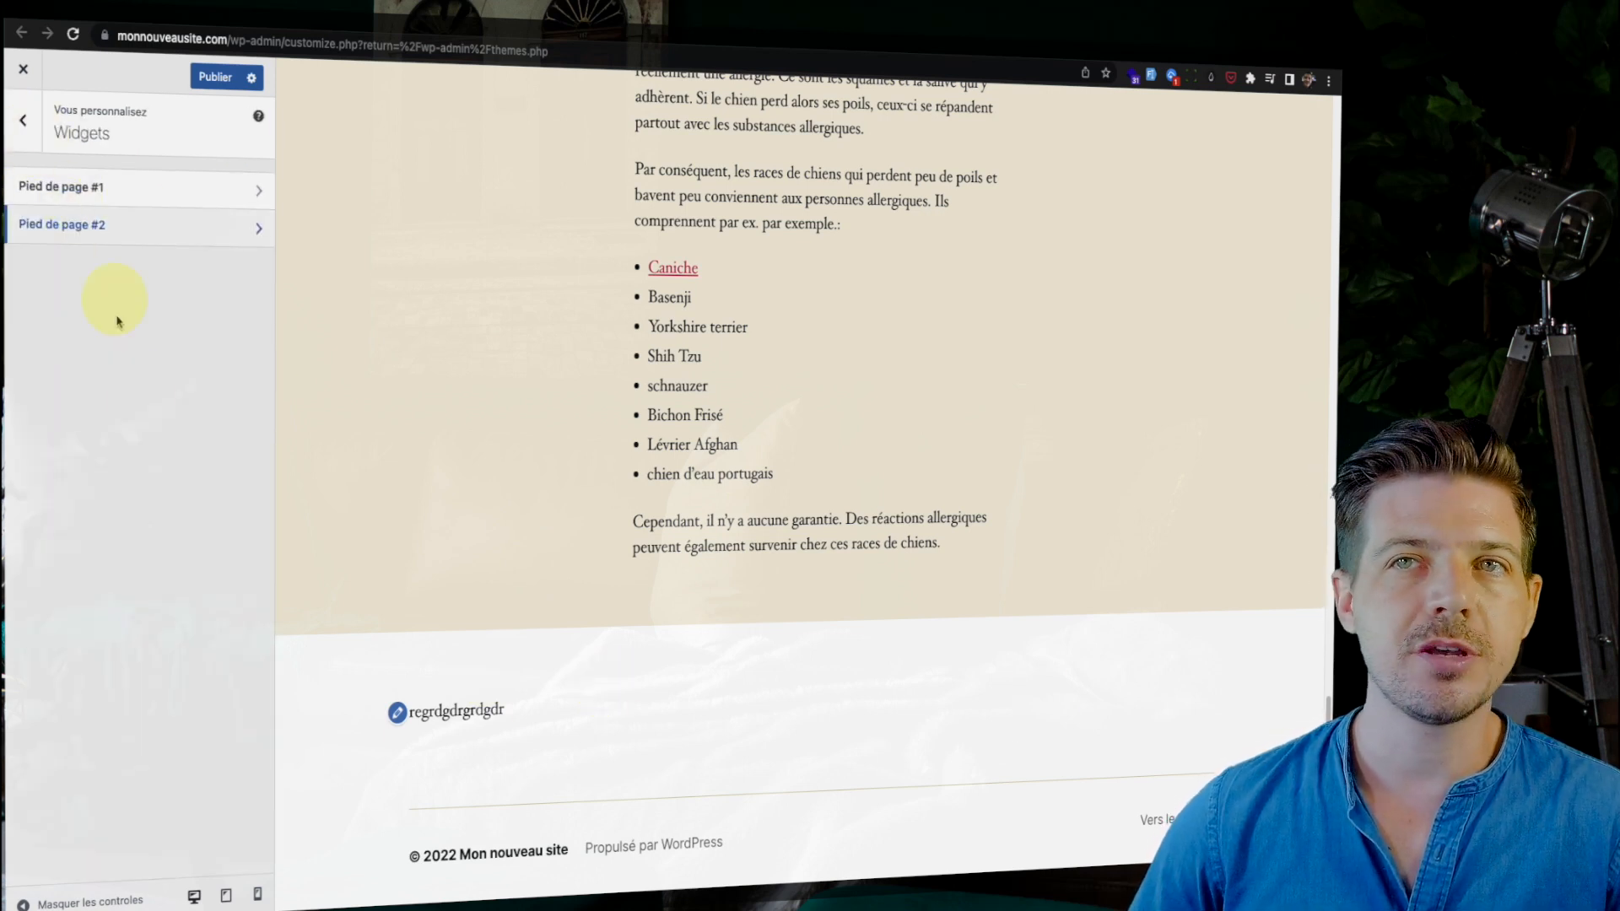
Replace the placeholder paragraph in the Pied de page #1 widget area with "Bonjour" and transform it into a heading.
{"action": "left_click", "coordinate": [121, 192]}
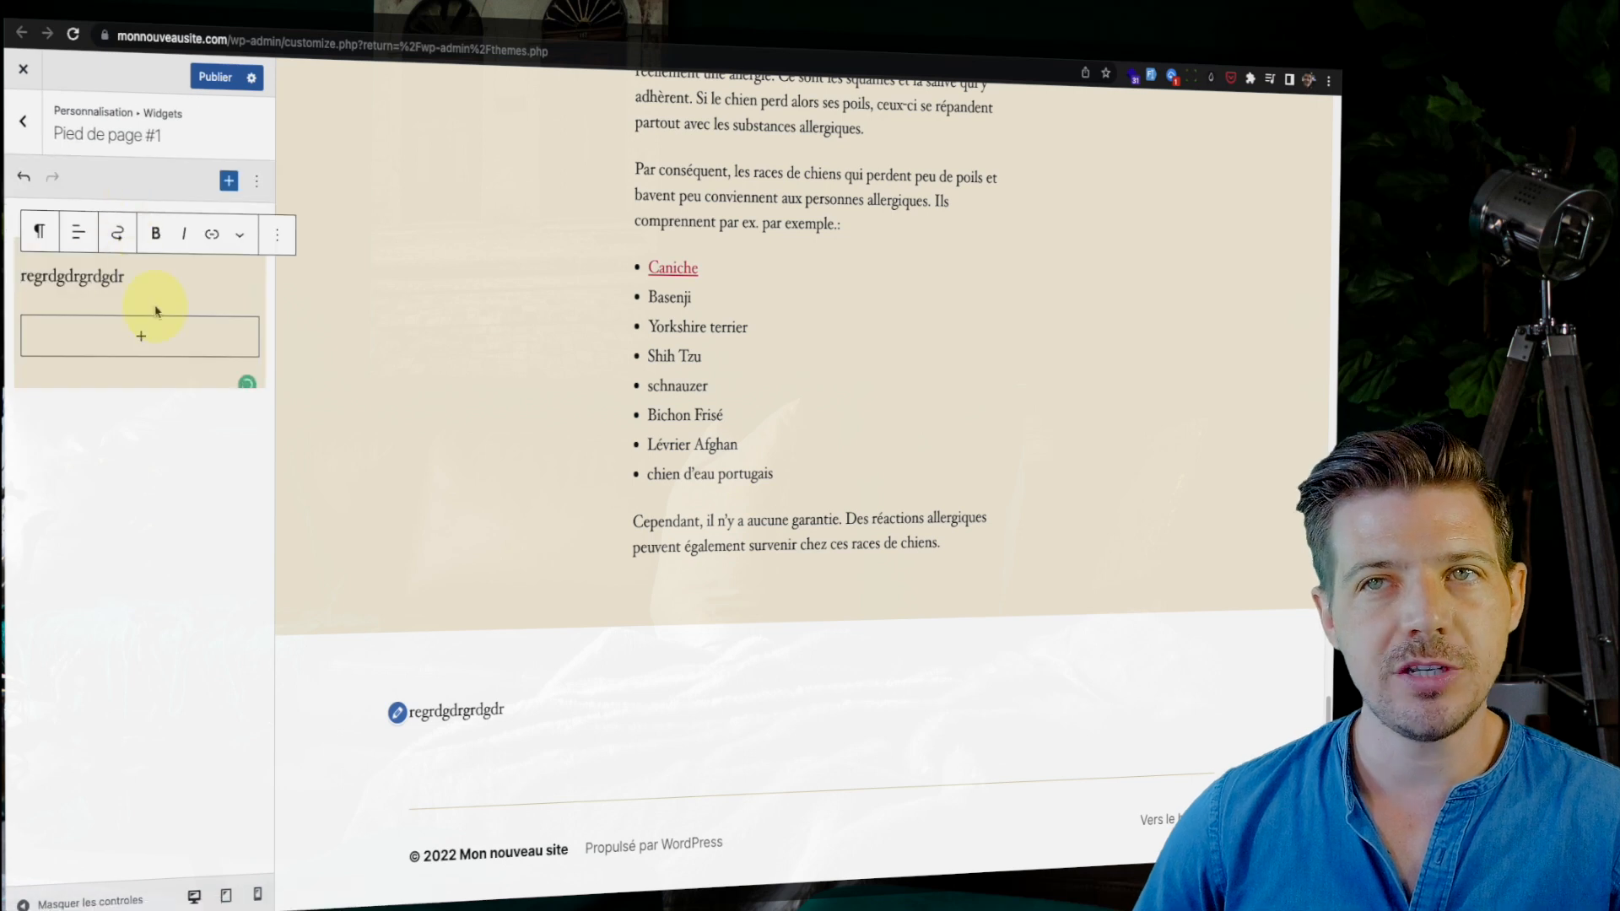
{"action": "left_click_drag", "start_coordinate": [142, 275], "coordinate": [22, 277]}
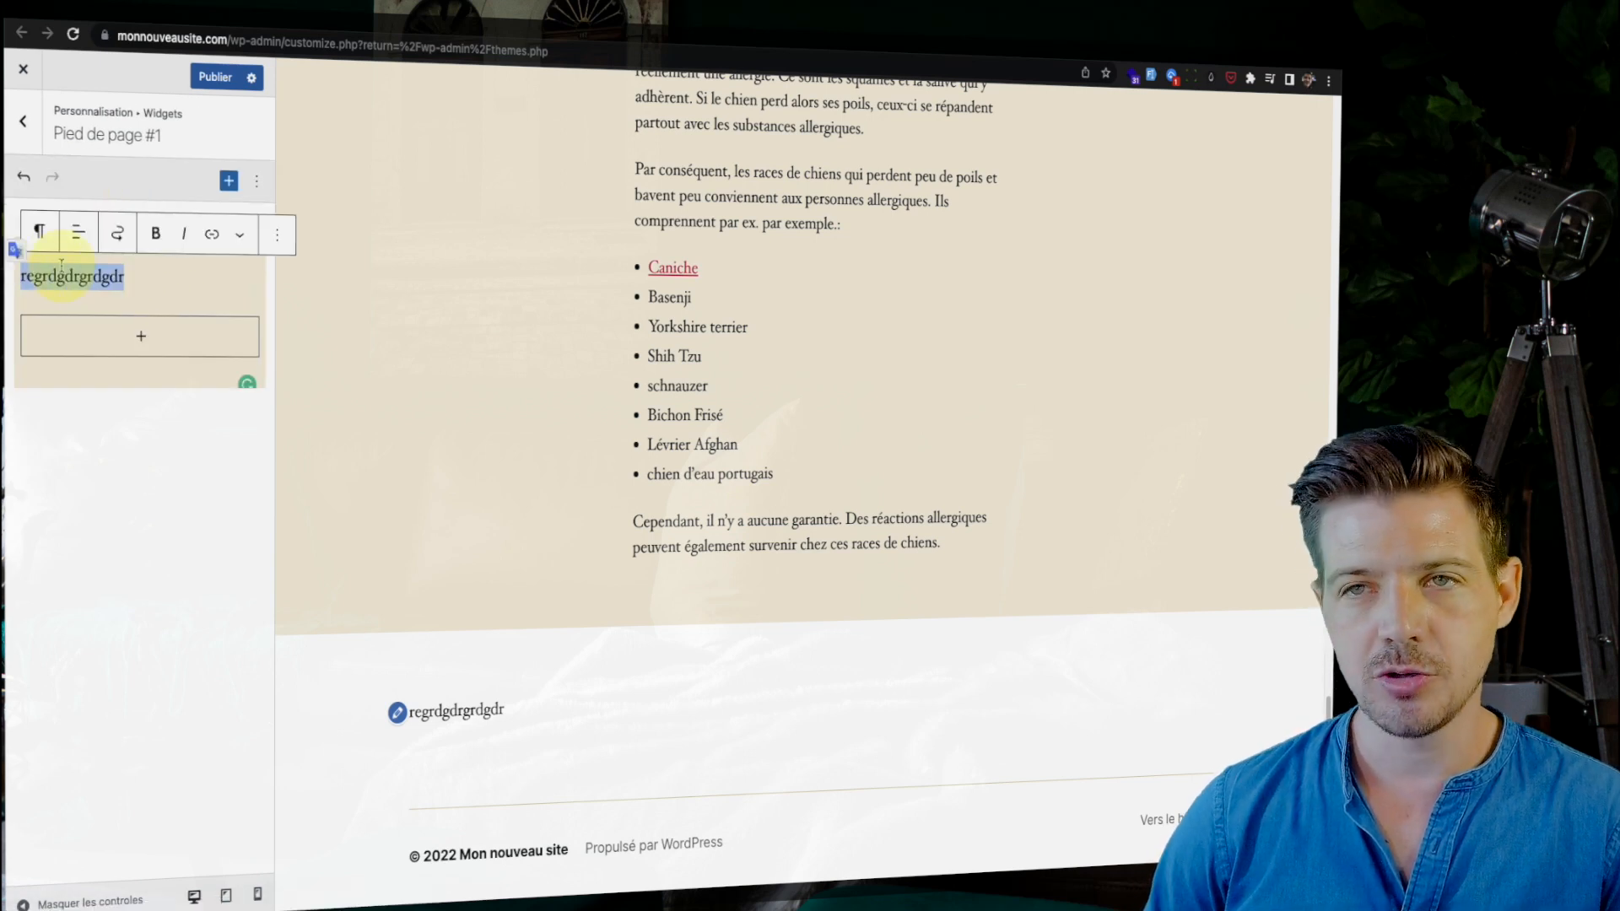
{"action": "type", "text": "Bonjour"}
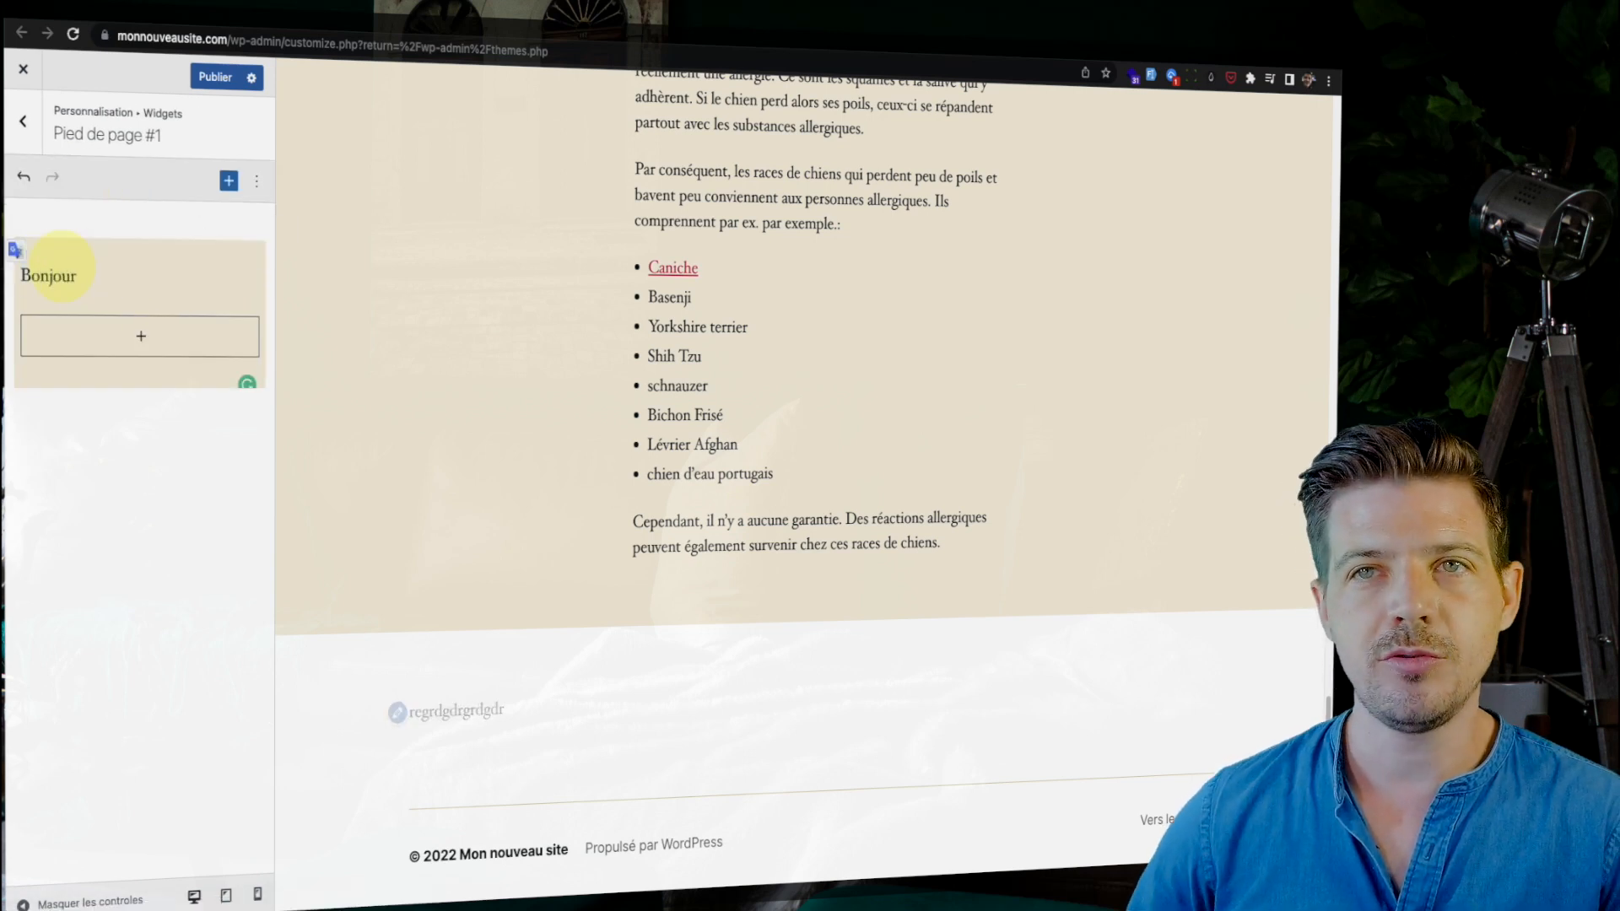
{"action": "left_click_drag", "start_coordinate": [75, 277], "coordinate": [47, 279]}
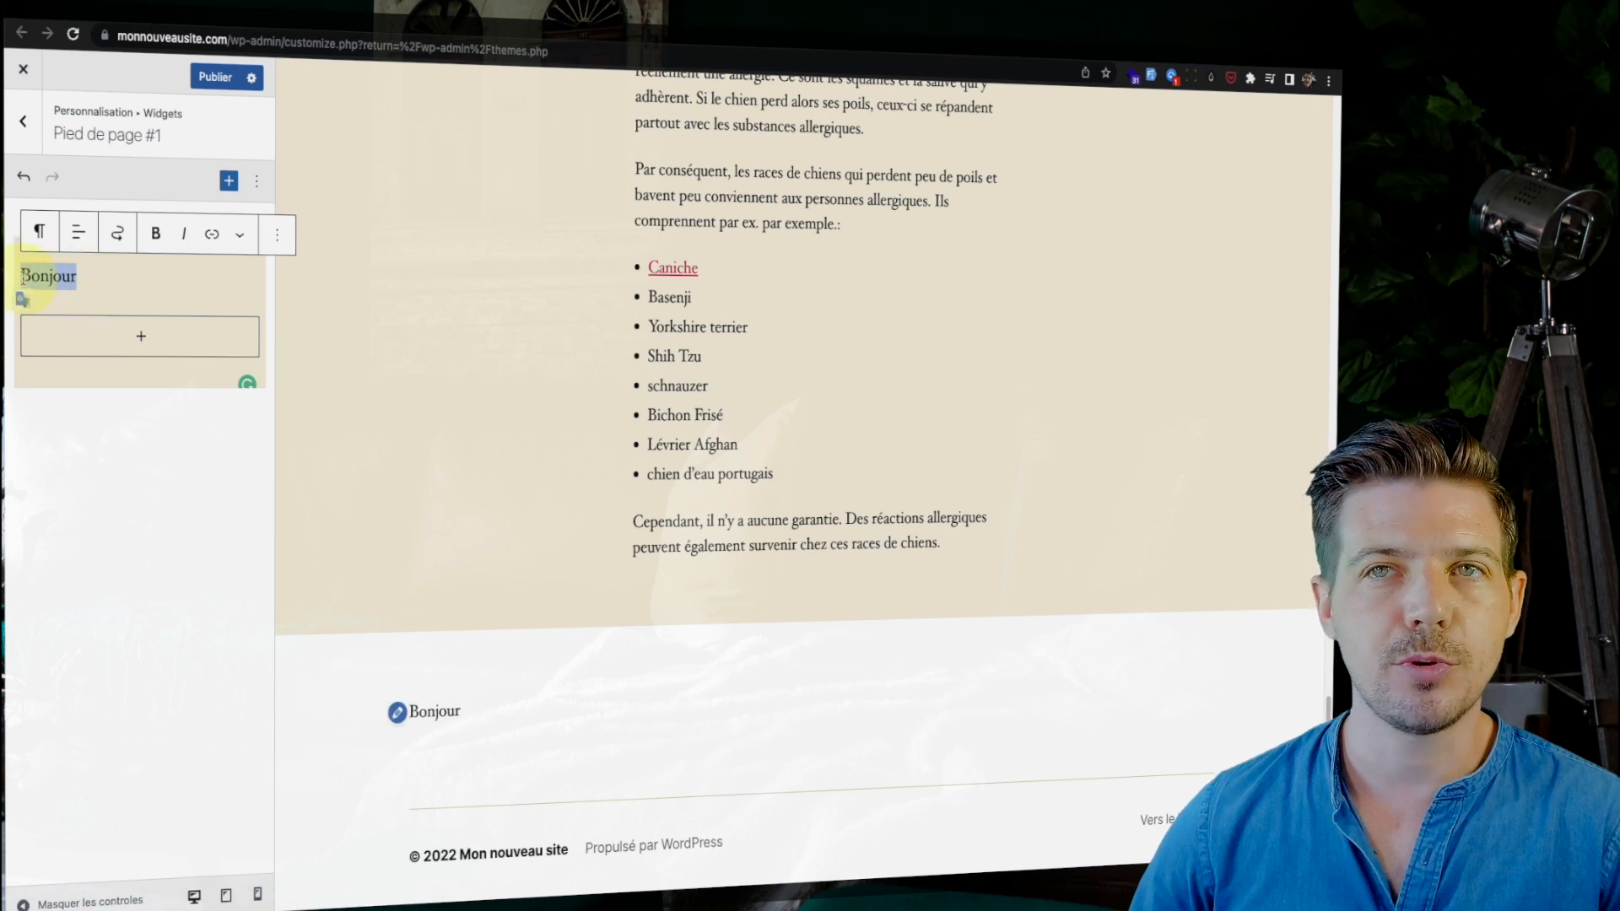
{"action": "left_click", "coordinate": [39, 232]}
{"action": "left_click", "coordinate": [66, 315]}
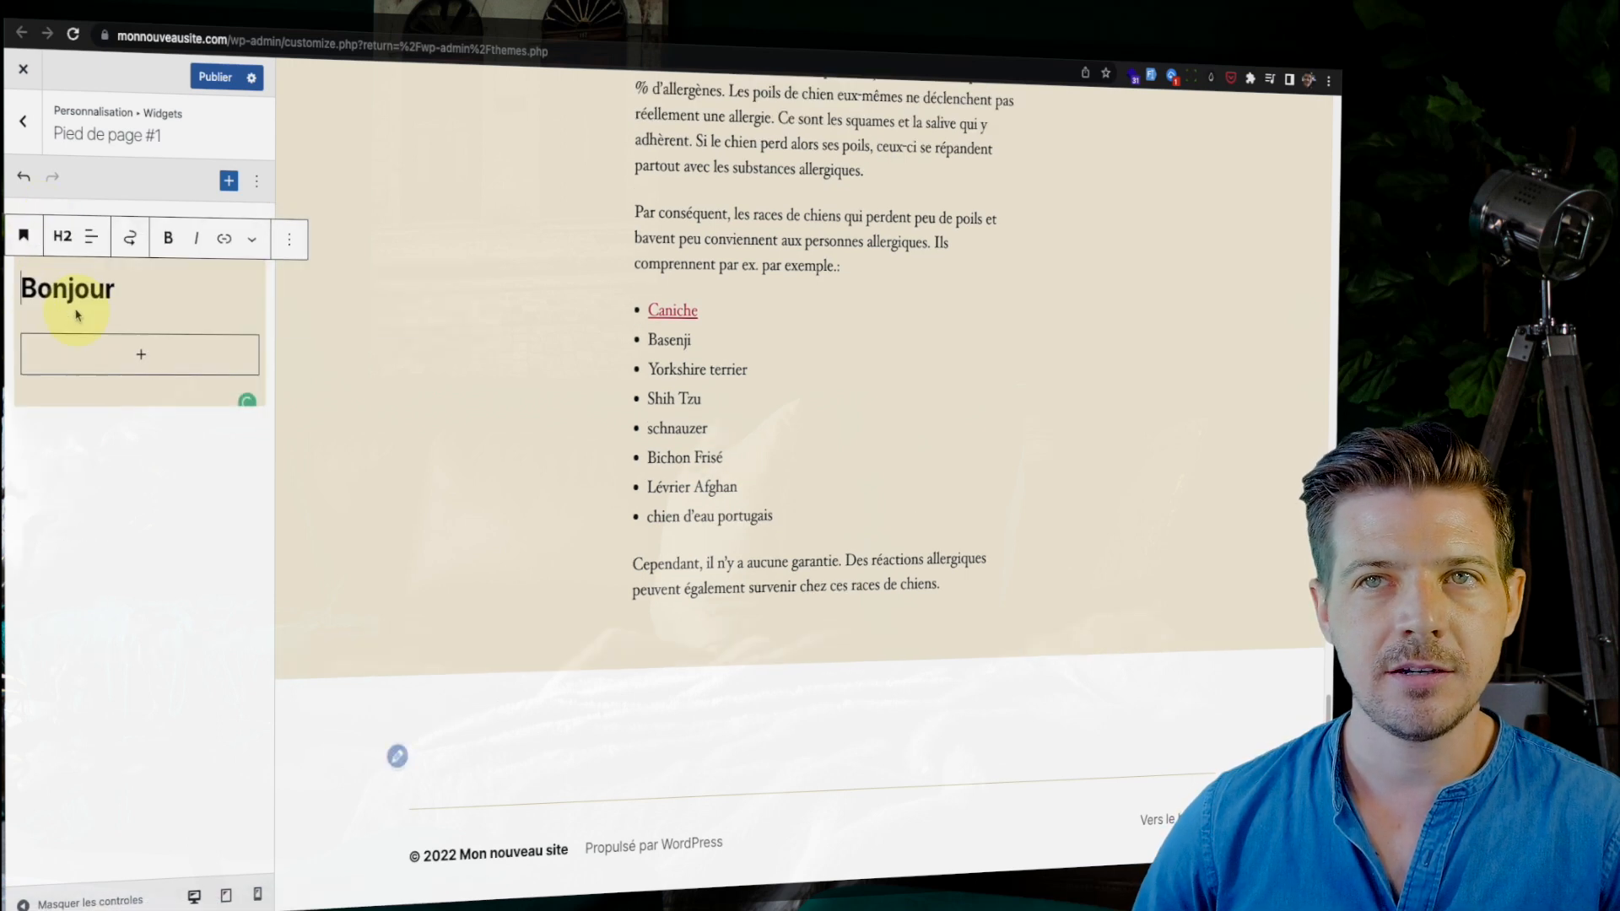
Add two paragraphs below the Bonjour heading reading "Nous contacter" and "A propos".
{"action": "key", "text": "Return"}
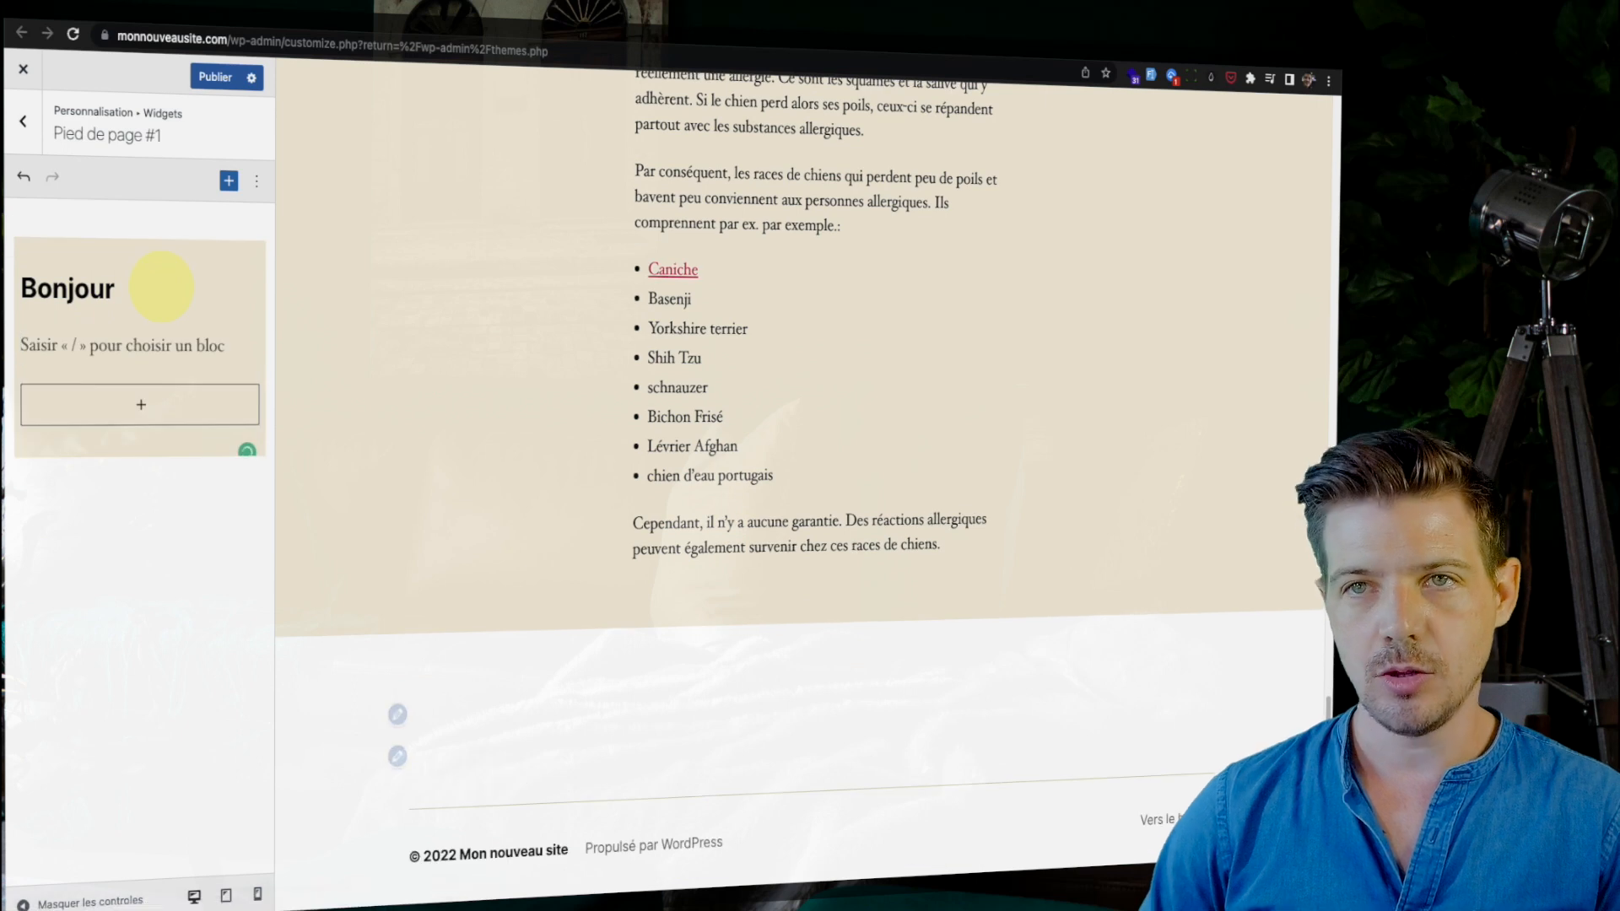
{"action": "type", "text": "Nous contacter"}
{"action": "key", "text": "Return"}
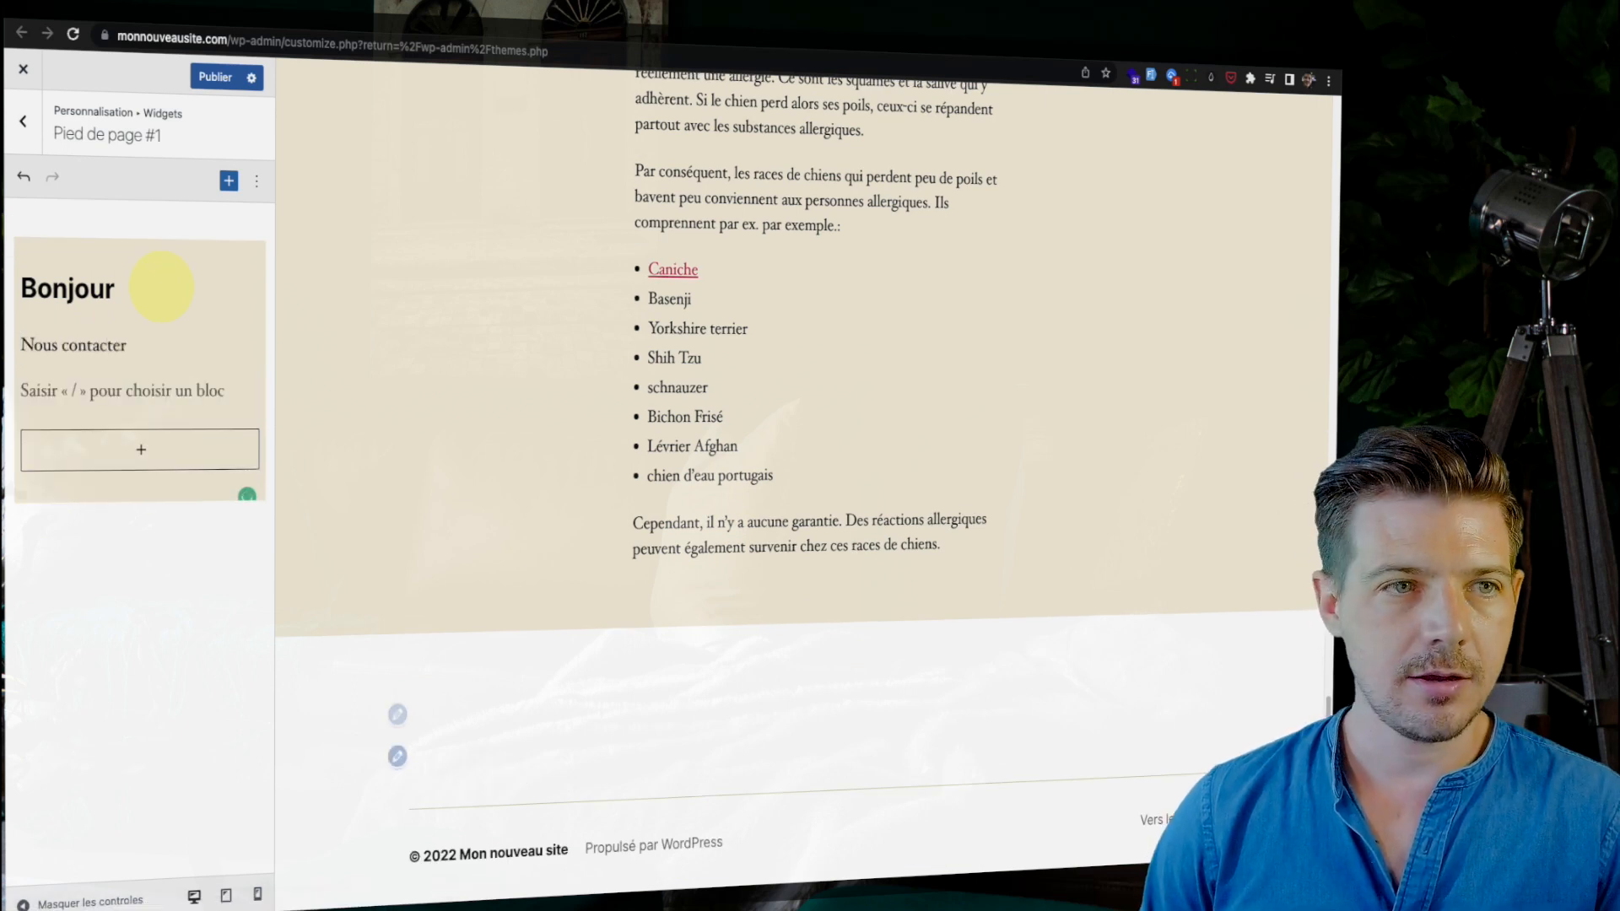
{"action": "type", "text": "A propos"}
{"action": "scroll", "coordinate": [504, 529], "scroll_direction": "down", "scroll_amount": 1}
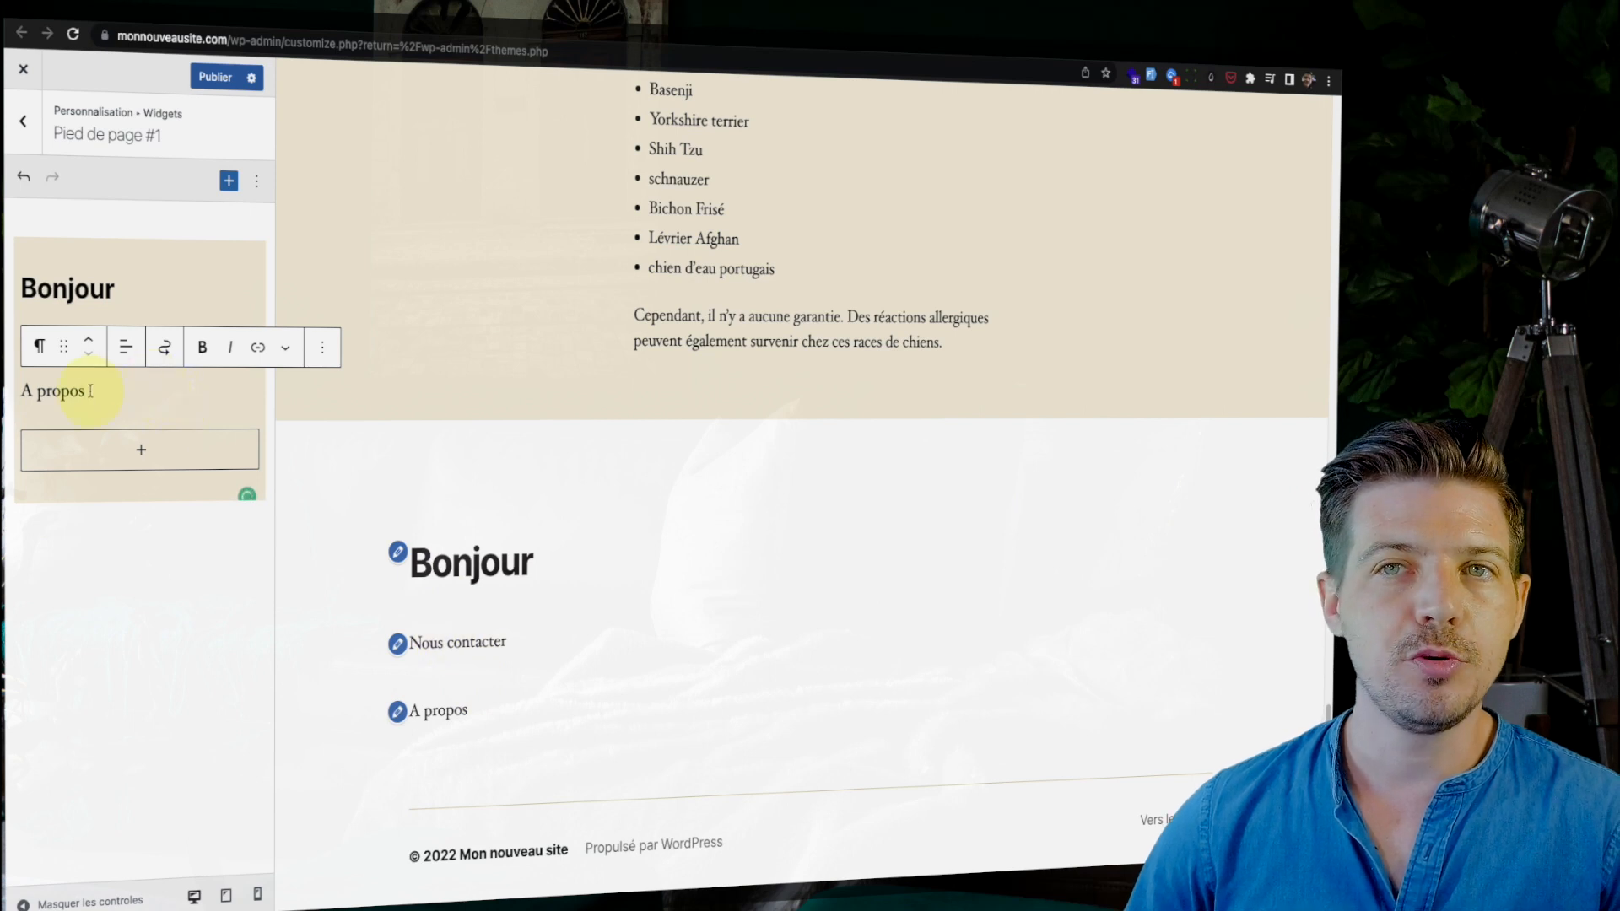
{"action": "left_click_drag", "start_coordinate": [90, 391], "coordinate": [22, 392]}
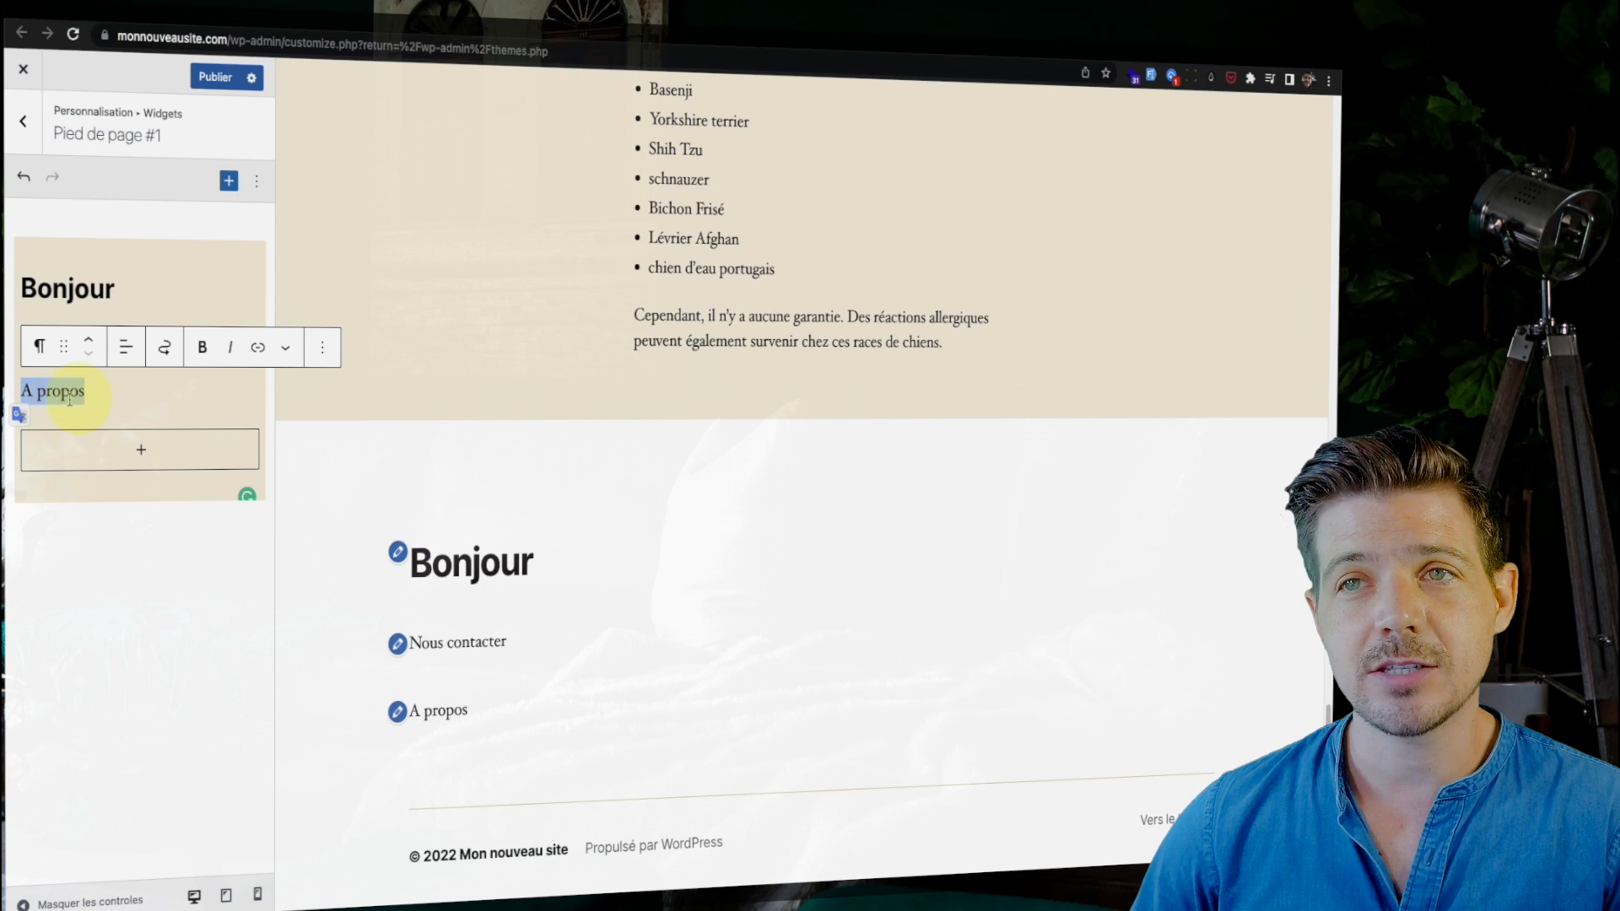
{"action": "left_click", "coordinate": [259, 349]}
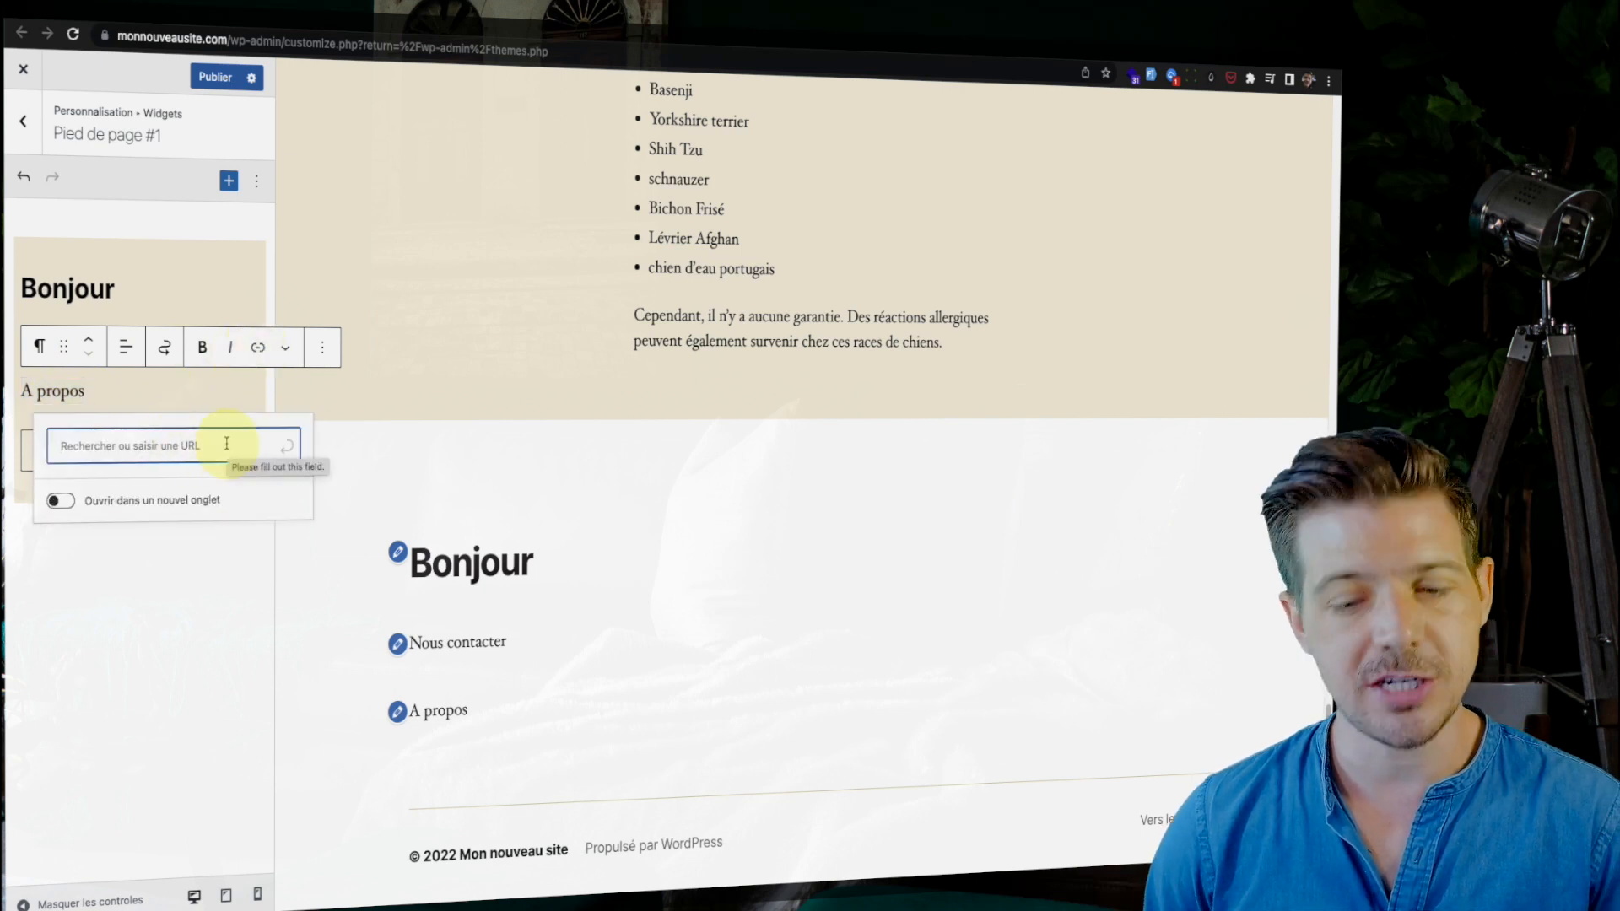
{"action": "type", "text": "acc"}
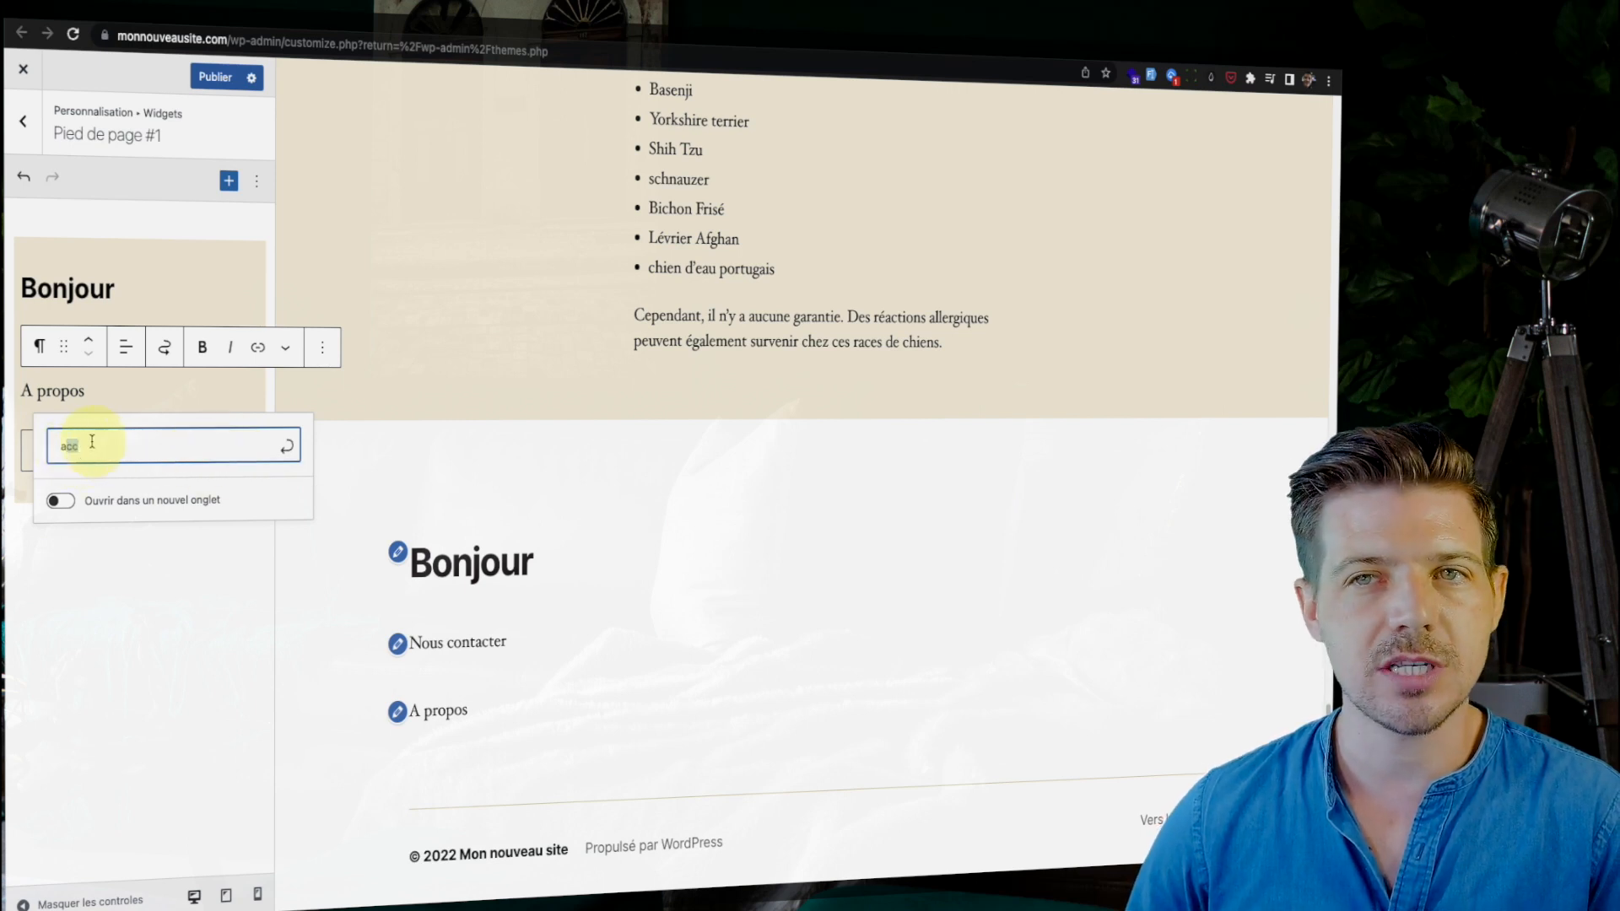
{"action": "left_click", "coordinate": [131, 410]}
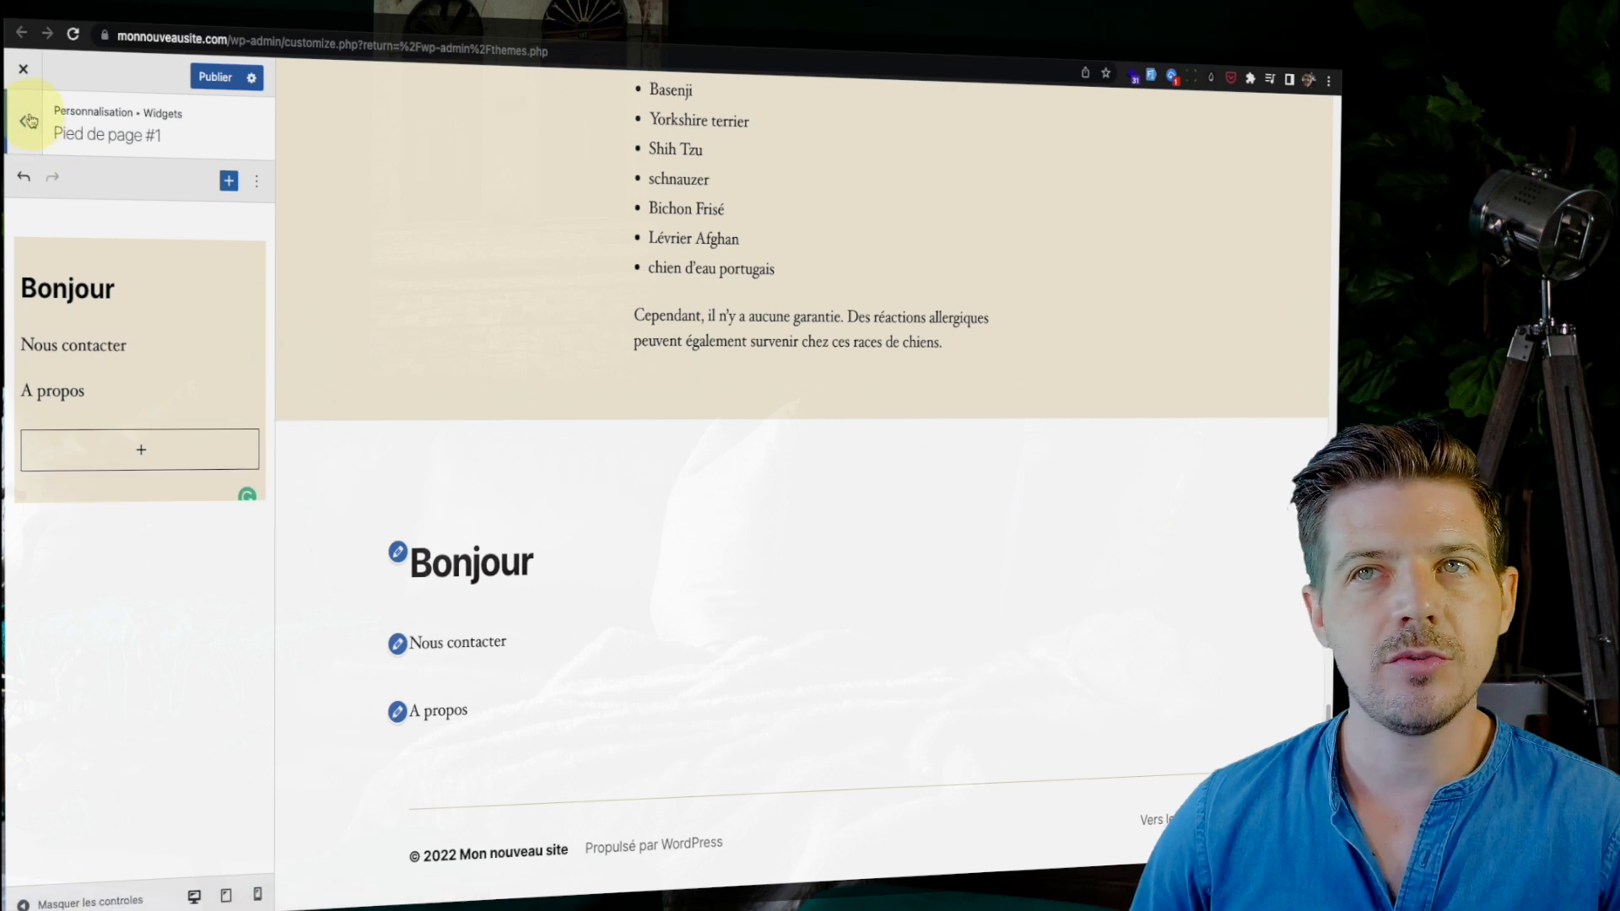
Add a block reading "Deuxième" below the A propos paragraph and transform it into a heading.
{"action": "left_click", "coordinate": [229, 180]}
{"action": "left_click", "coordinate": [329, 236]}
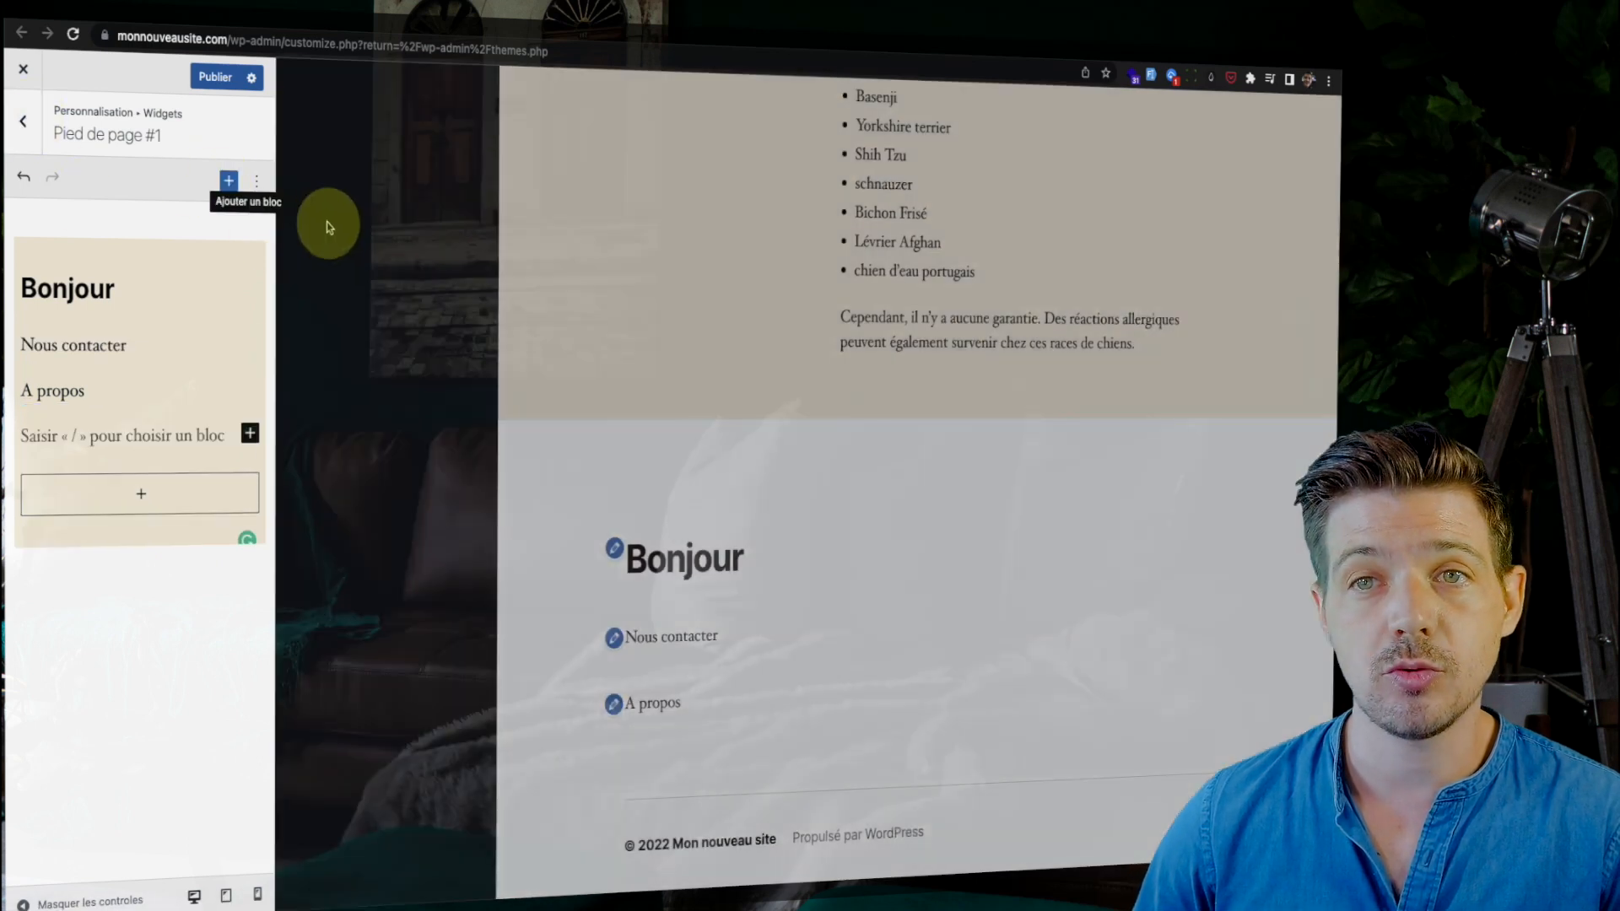
{"action": "left_click", "coordinate": [124, 436]}
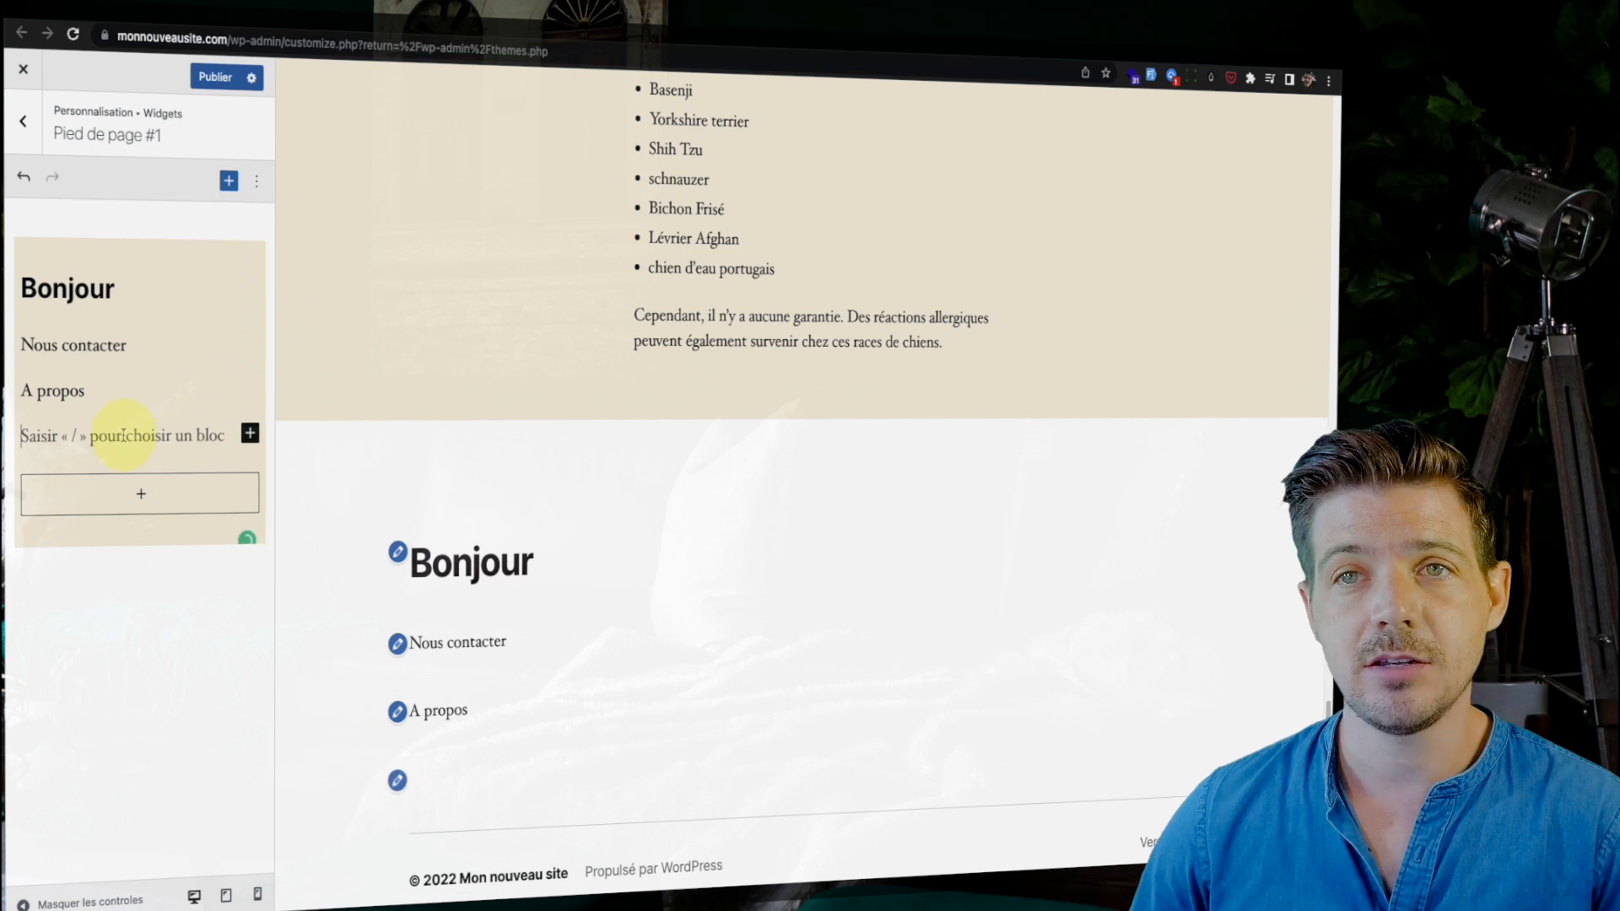
{"action": "type", "text": "Deuxième"}
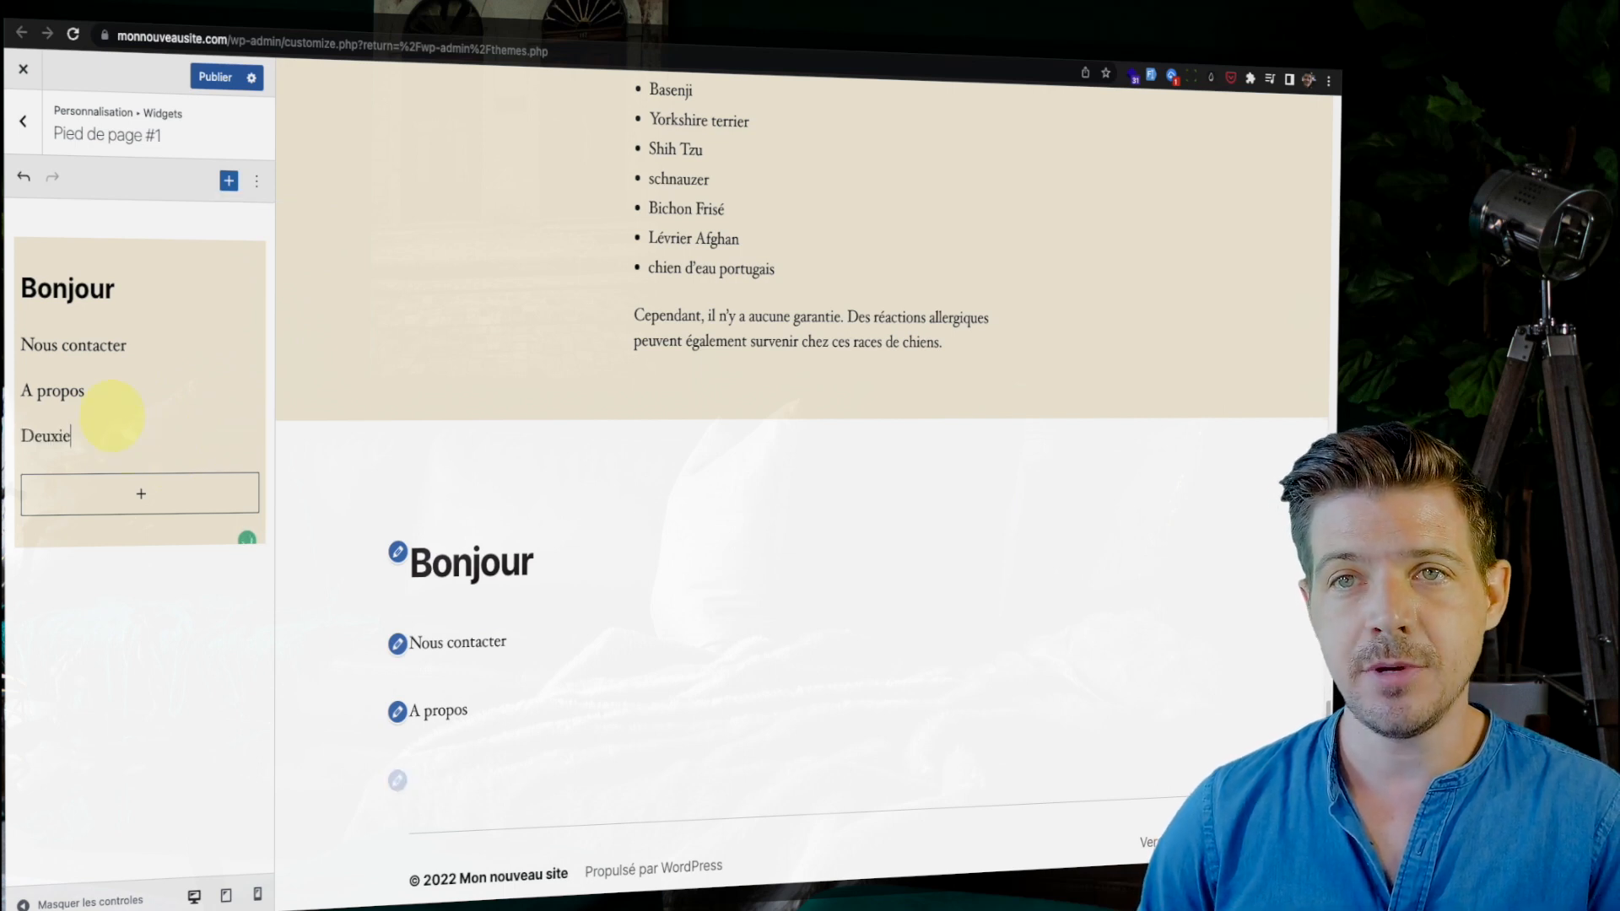
{"action": "left_click", "coordinate": [38, 391]}
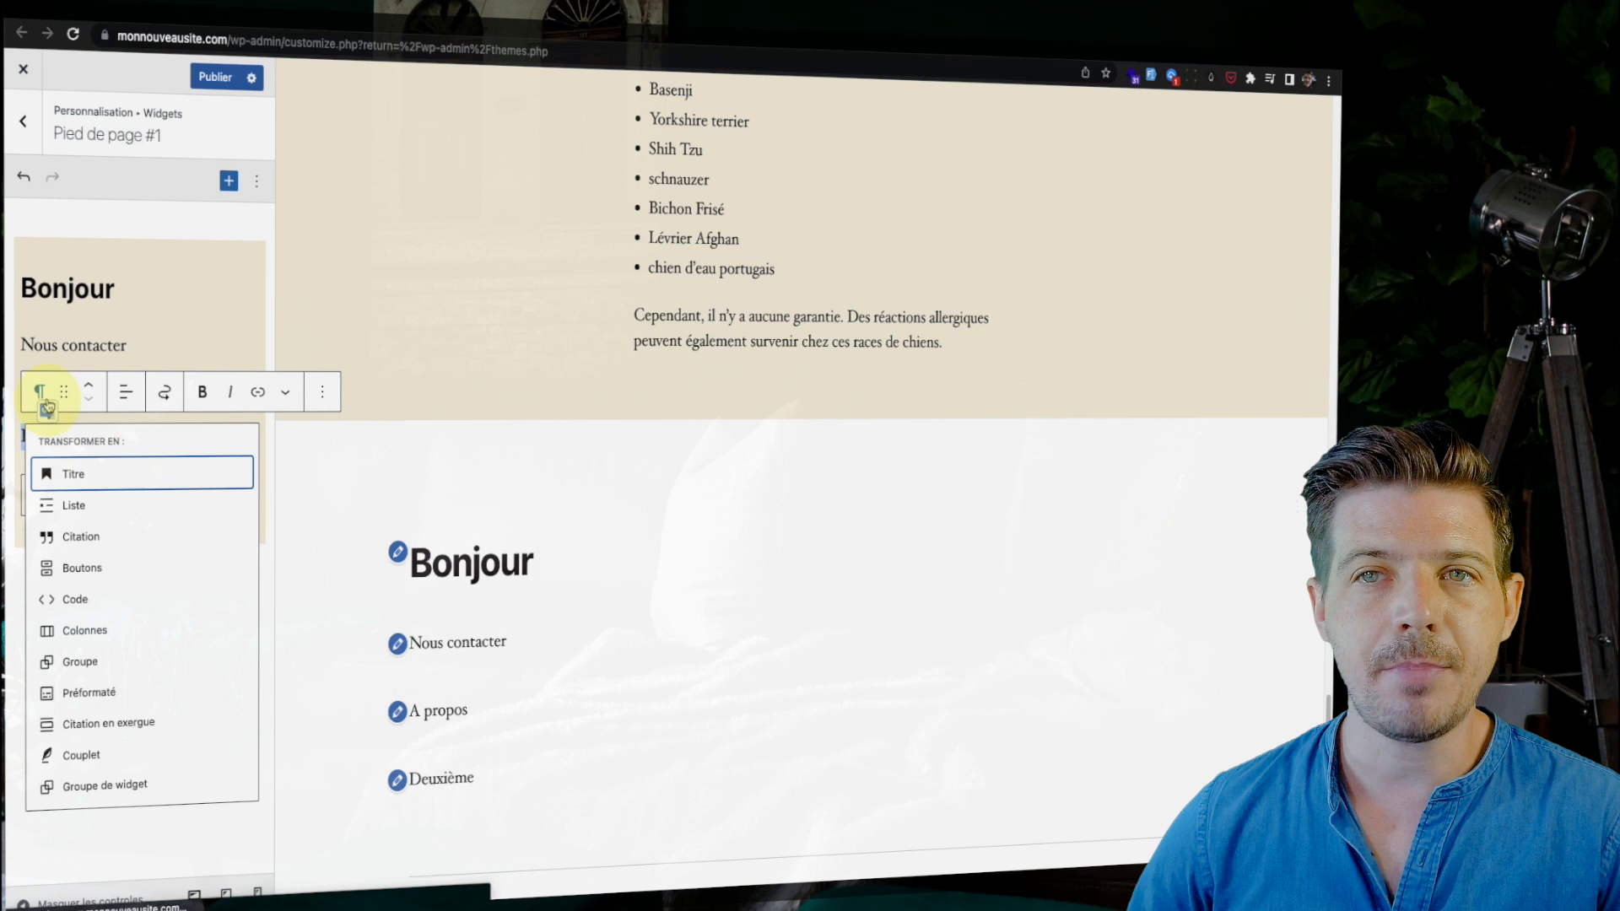
{"action": "left_click", "coordinate": [76, 470]}
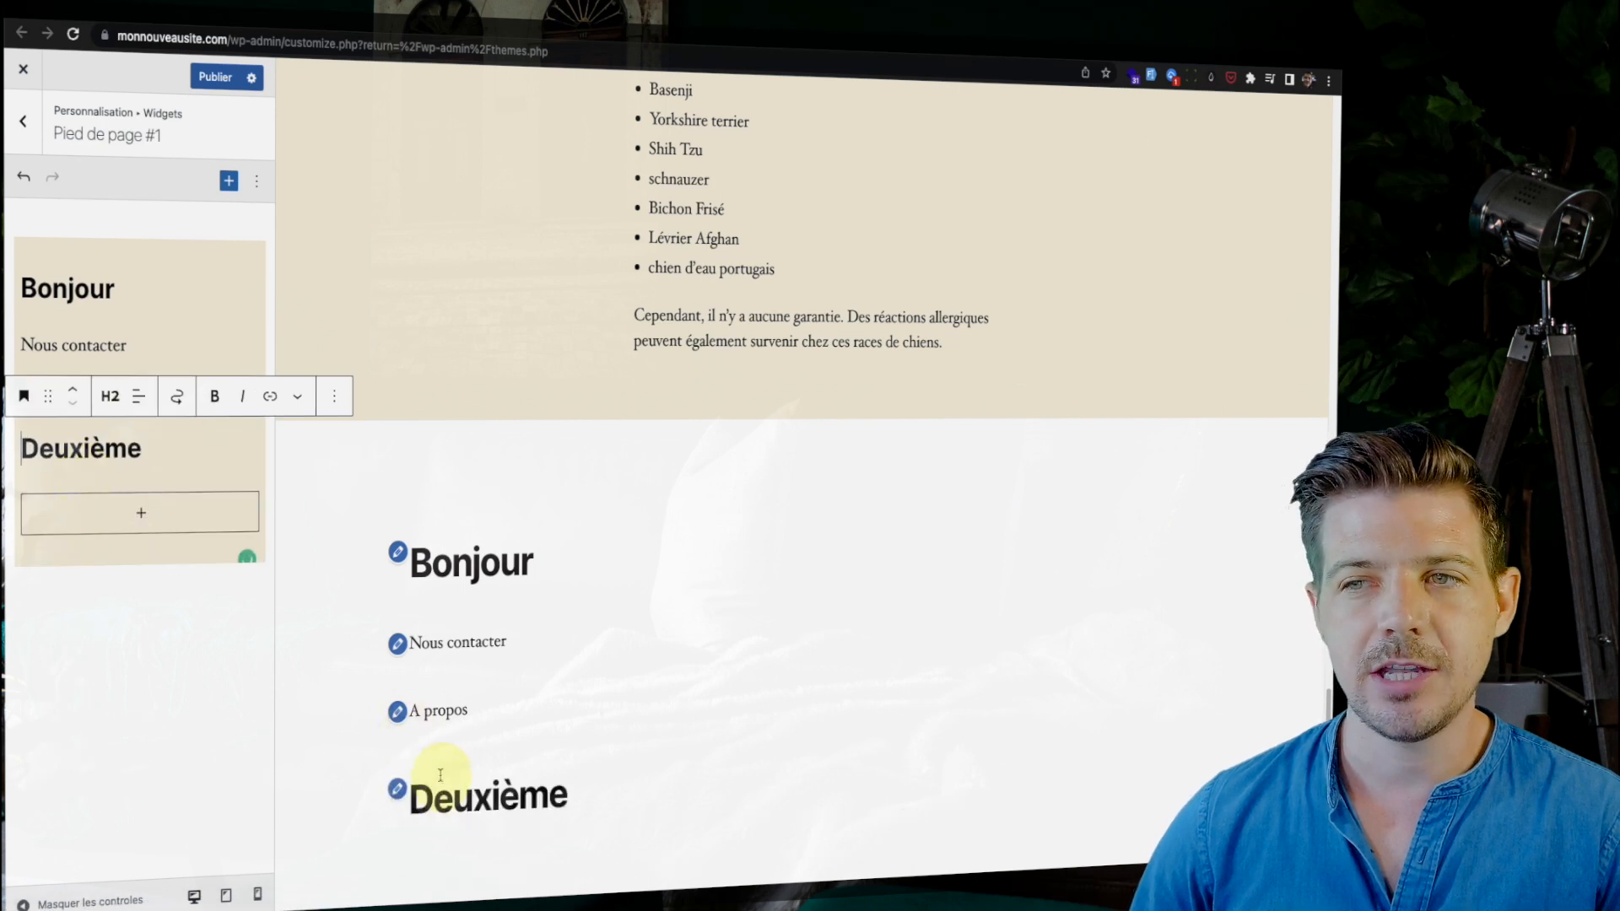
Publish the footer changes and reload the live home page to check the new footer.
{"action": "scroll", "coordinate": [456, 763], "scroll_direction": "down", "scroll_amount": 2}
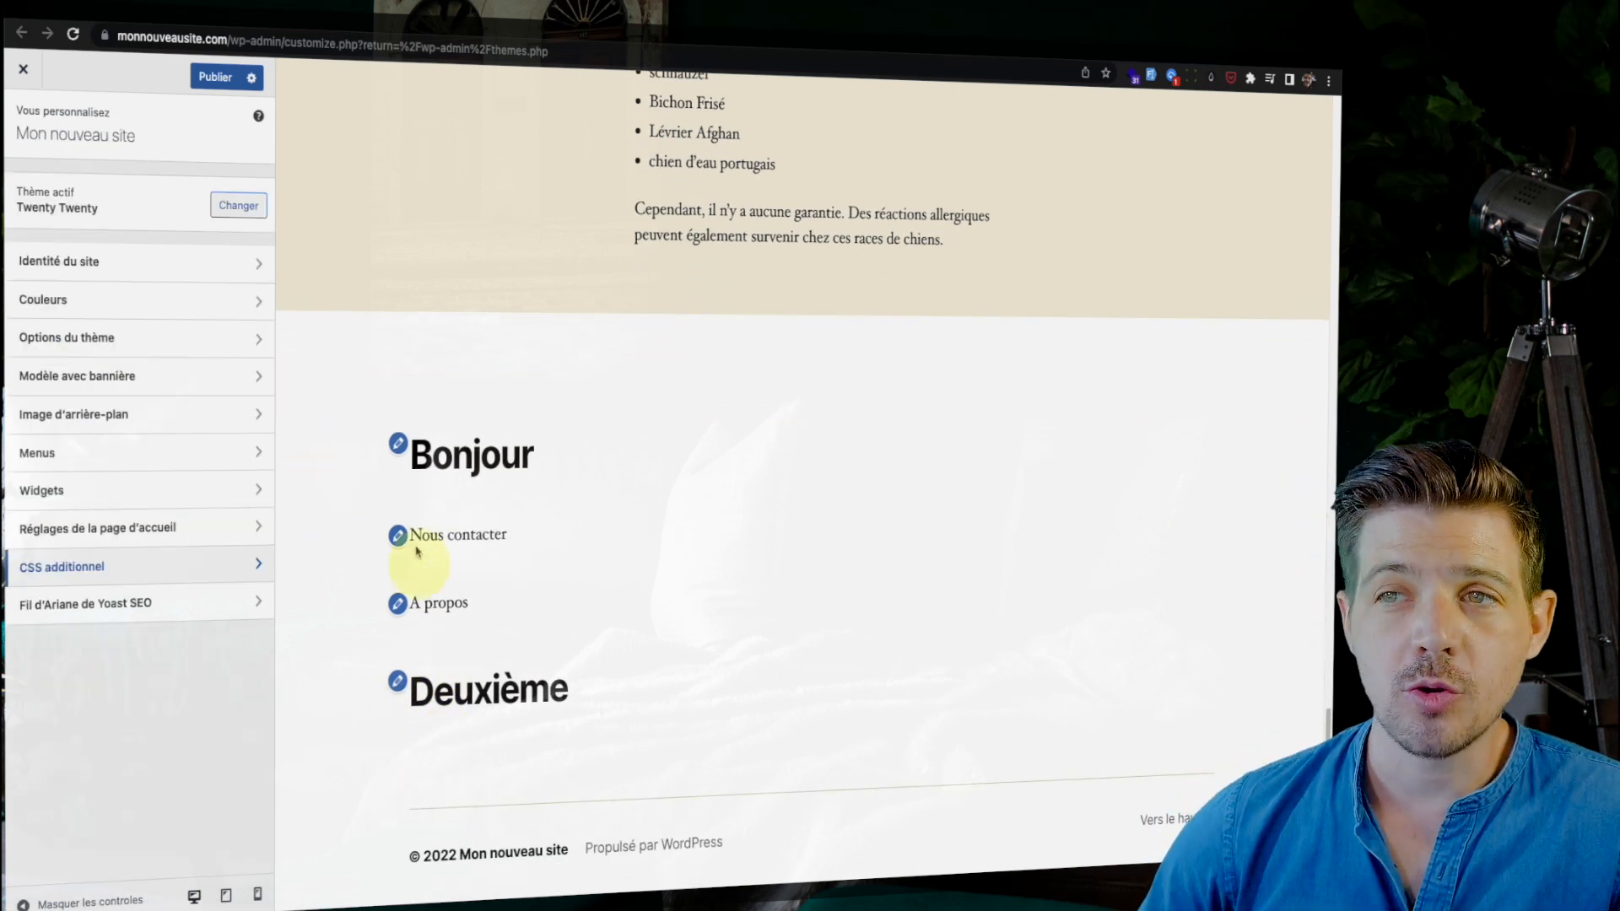
{"action": "left_click", "coordinate": [216, 77]}
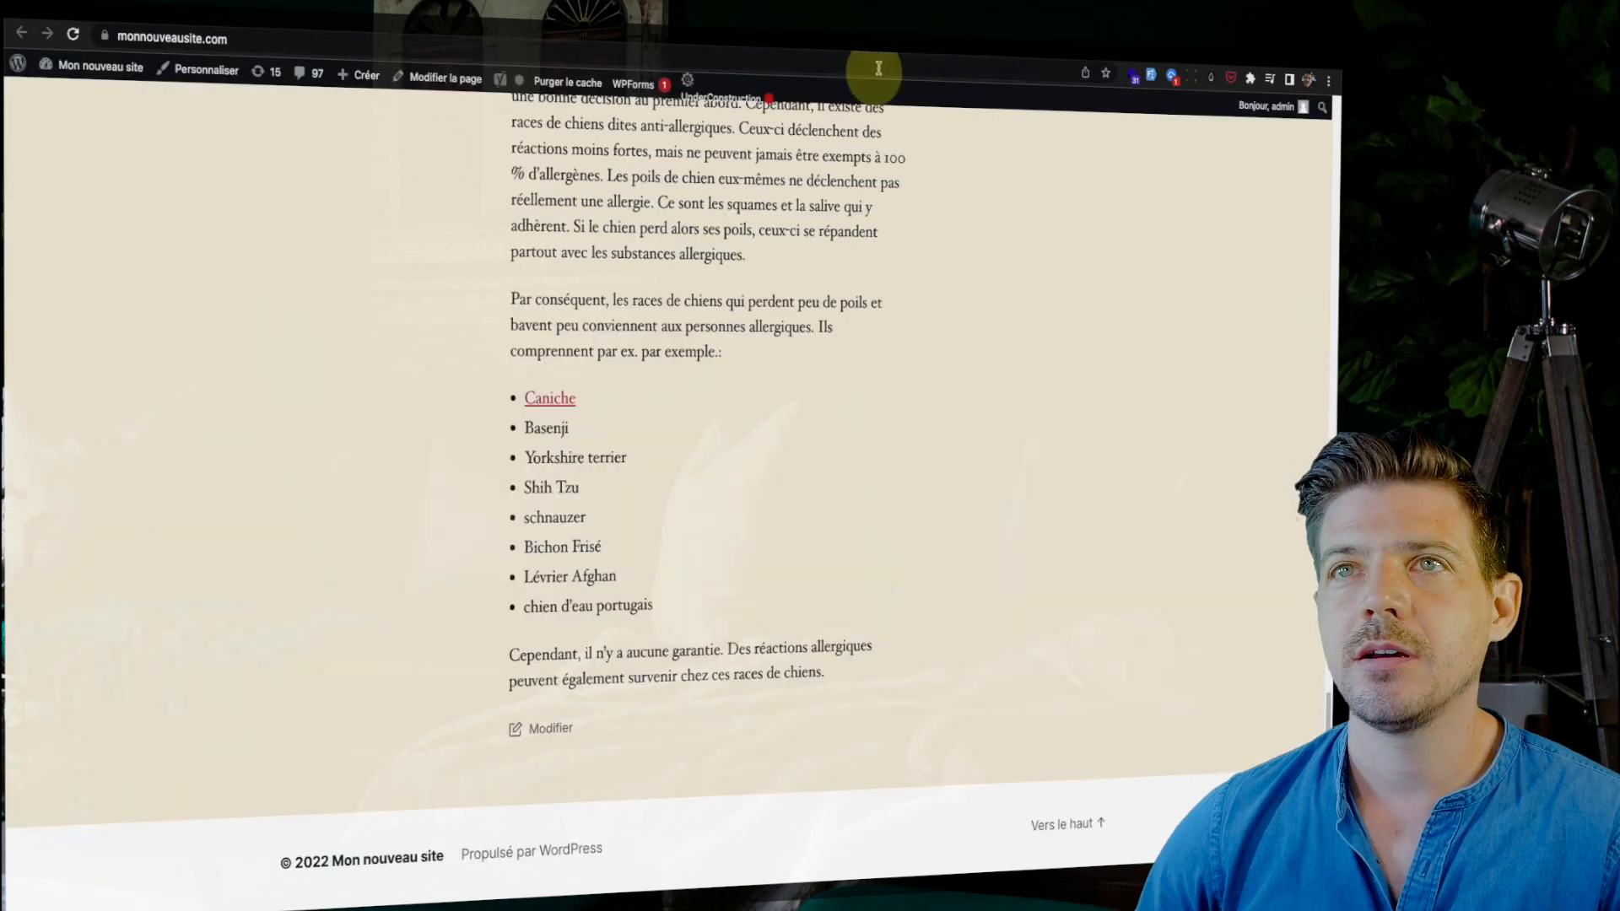
{"action": "key", "text": "super+r"}
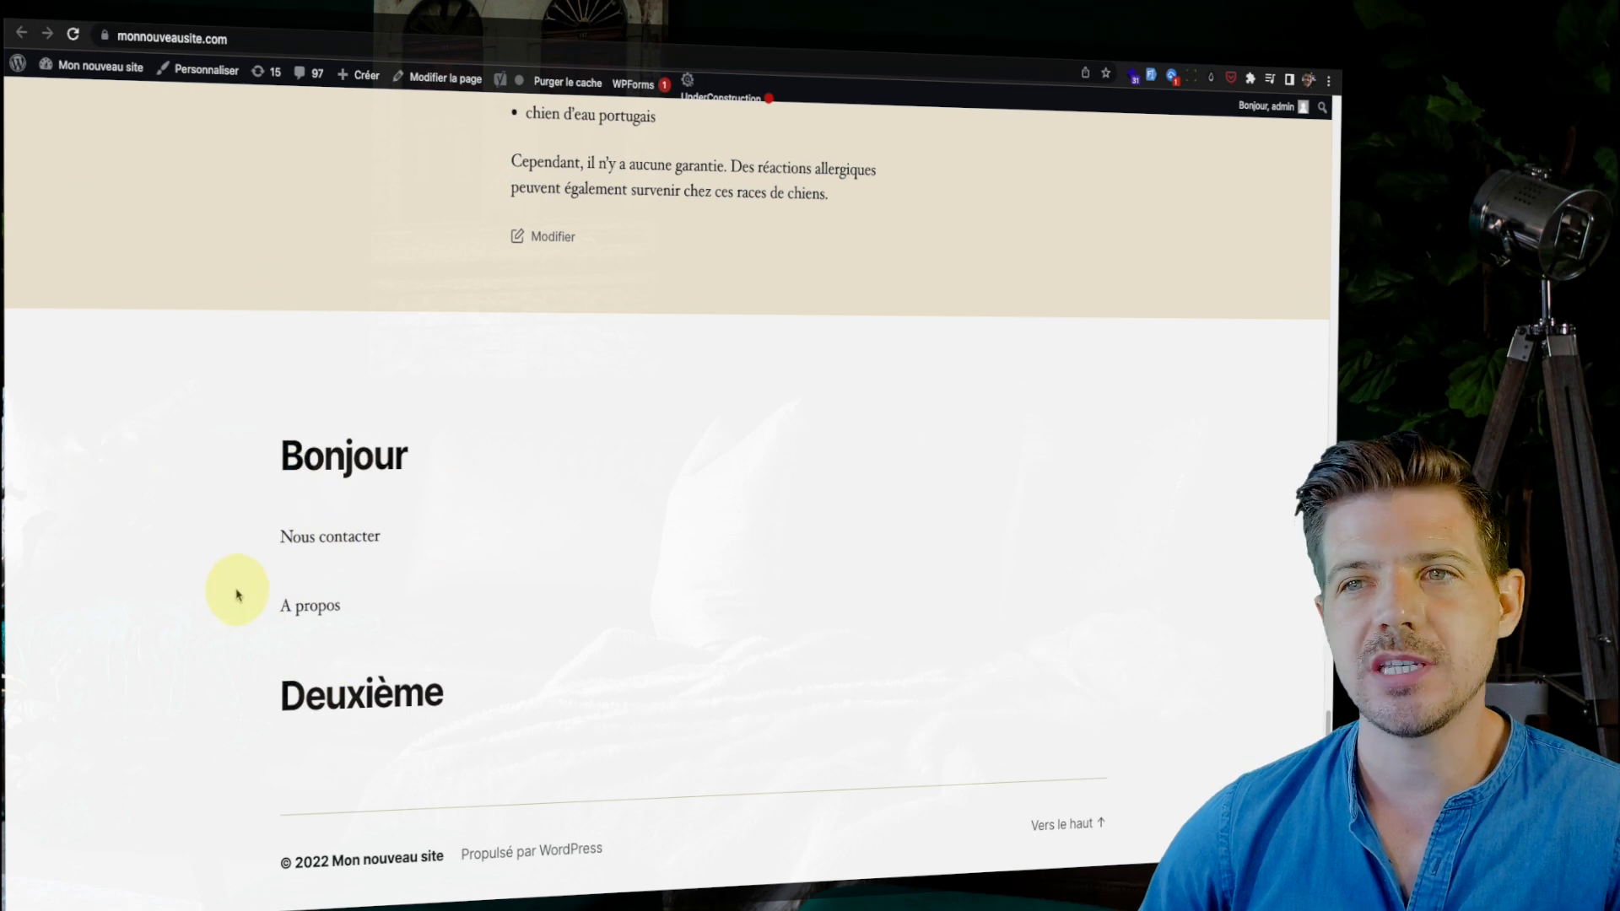
Add the additional CSS rule ".footer-widgets-wrapper .widget, .footer-widgets-wrapper p { margin: 5px }" to tighten the footer spacing.
{"action": "key", "text": "super+shift+c"}
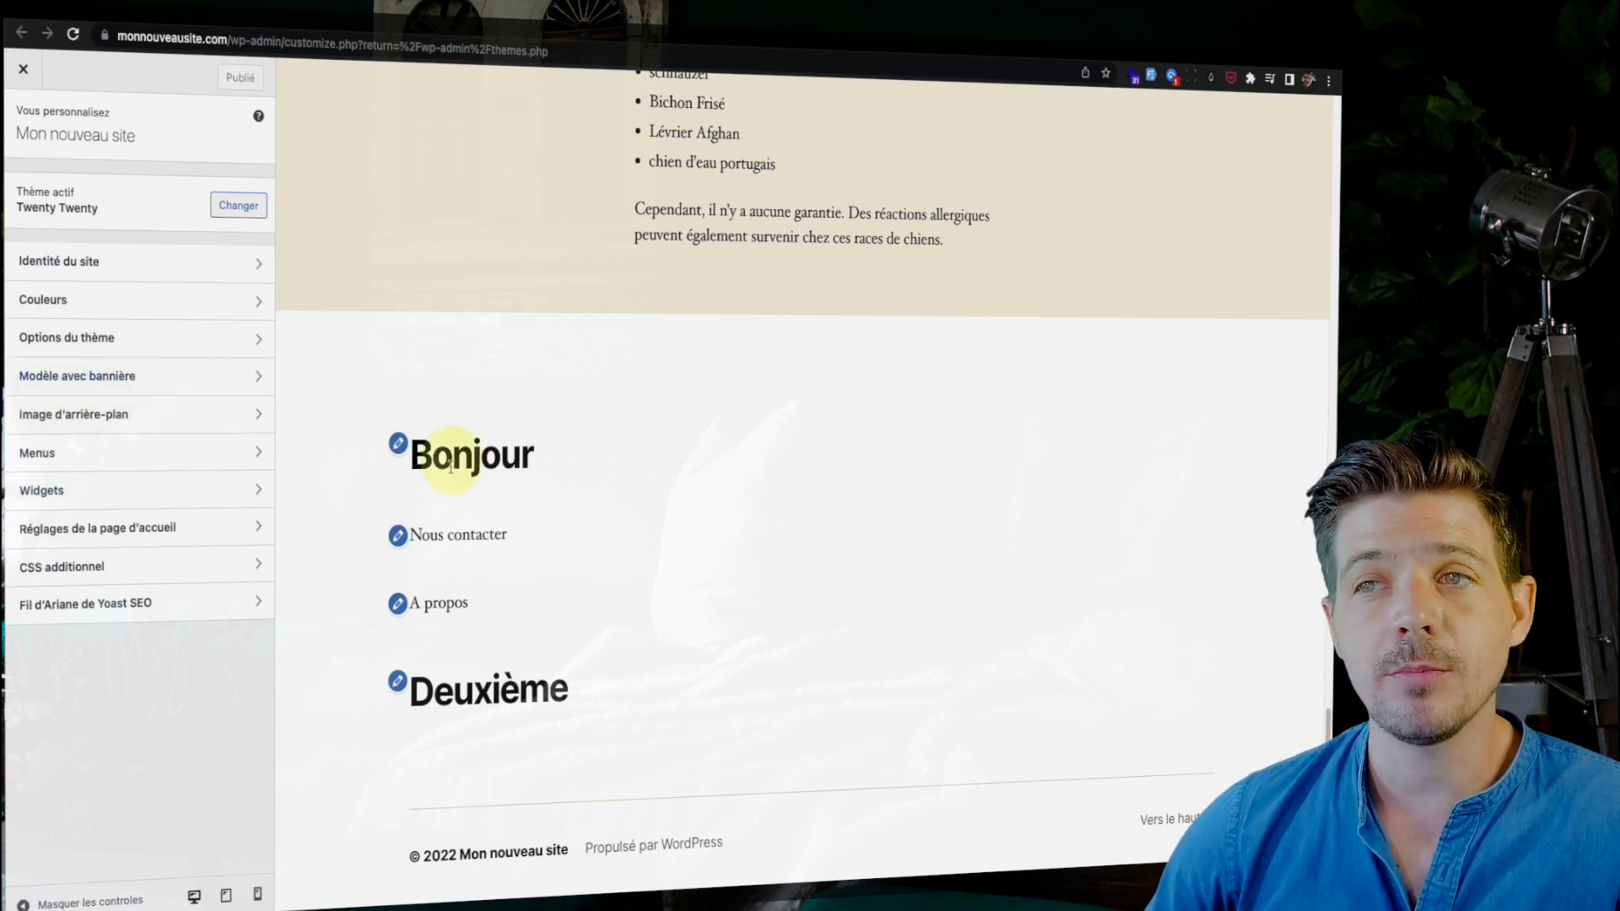
{"action": "left_click", "coordinate": [103, 578]}
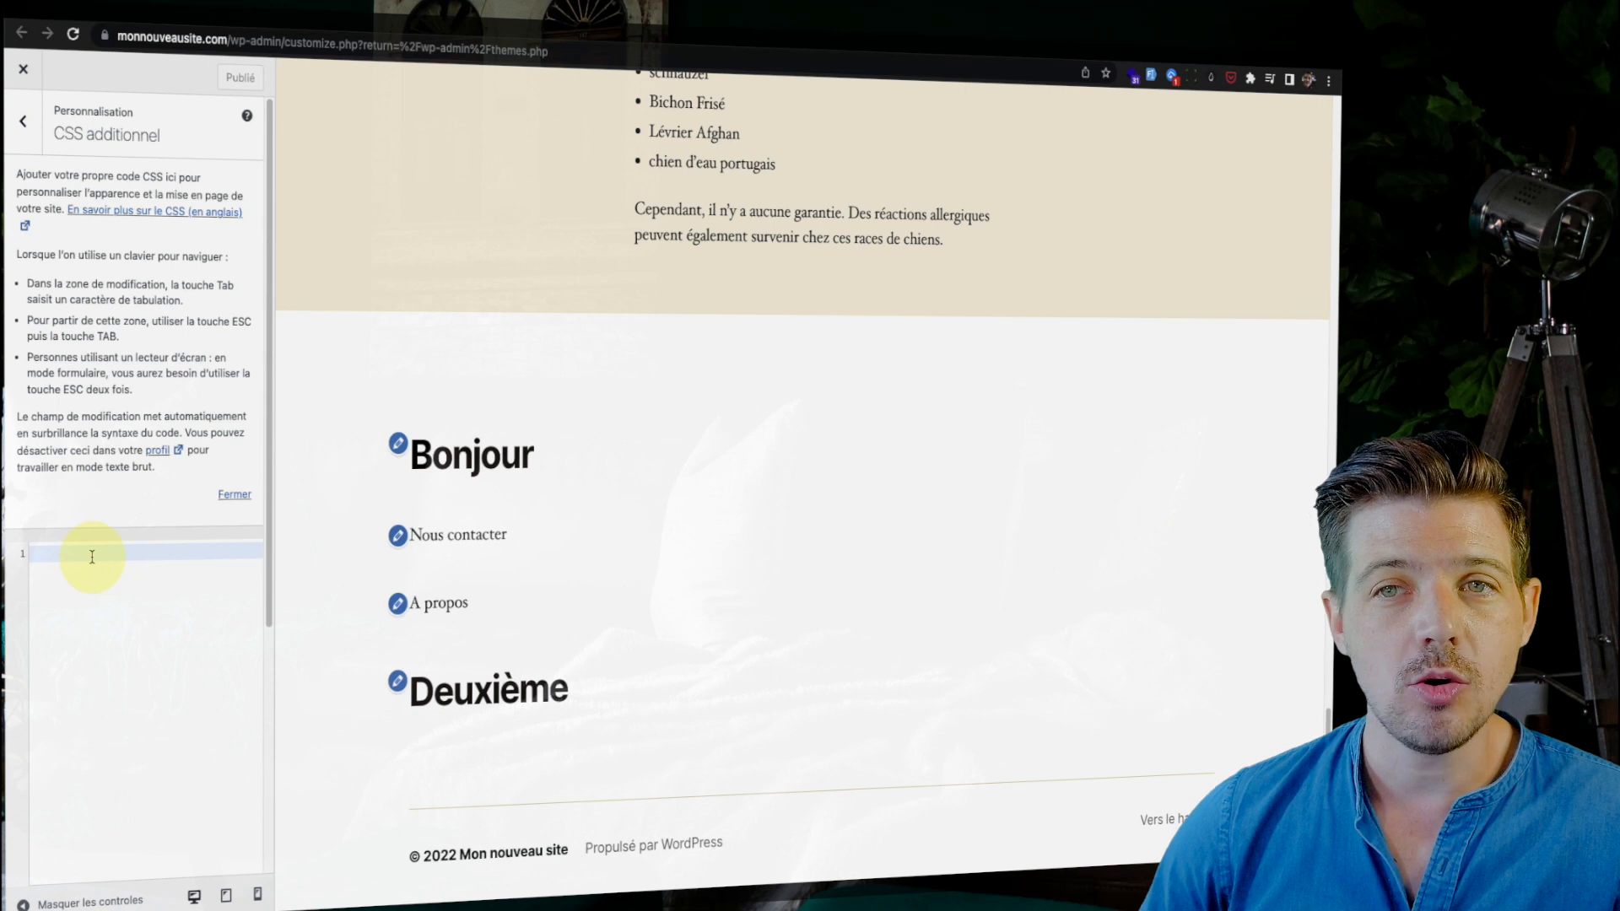
{"action": "key", "text": "ctrl+v"}
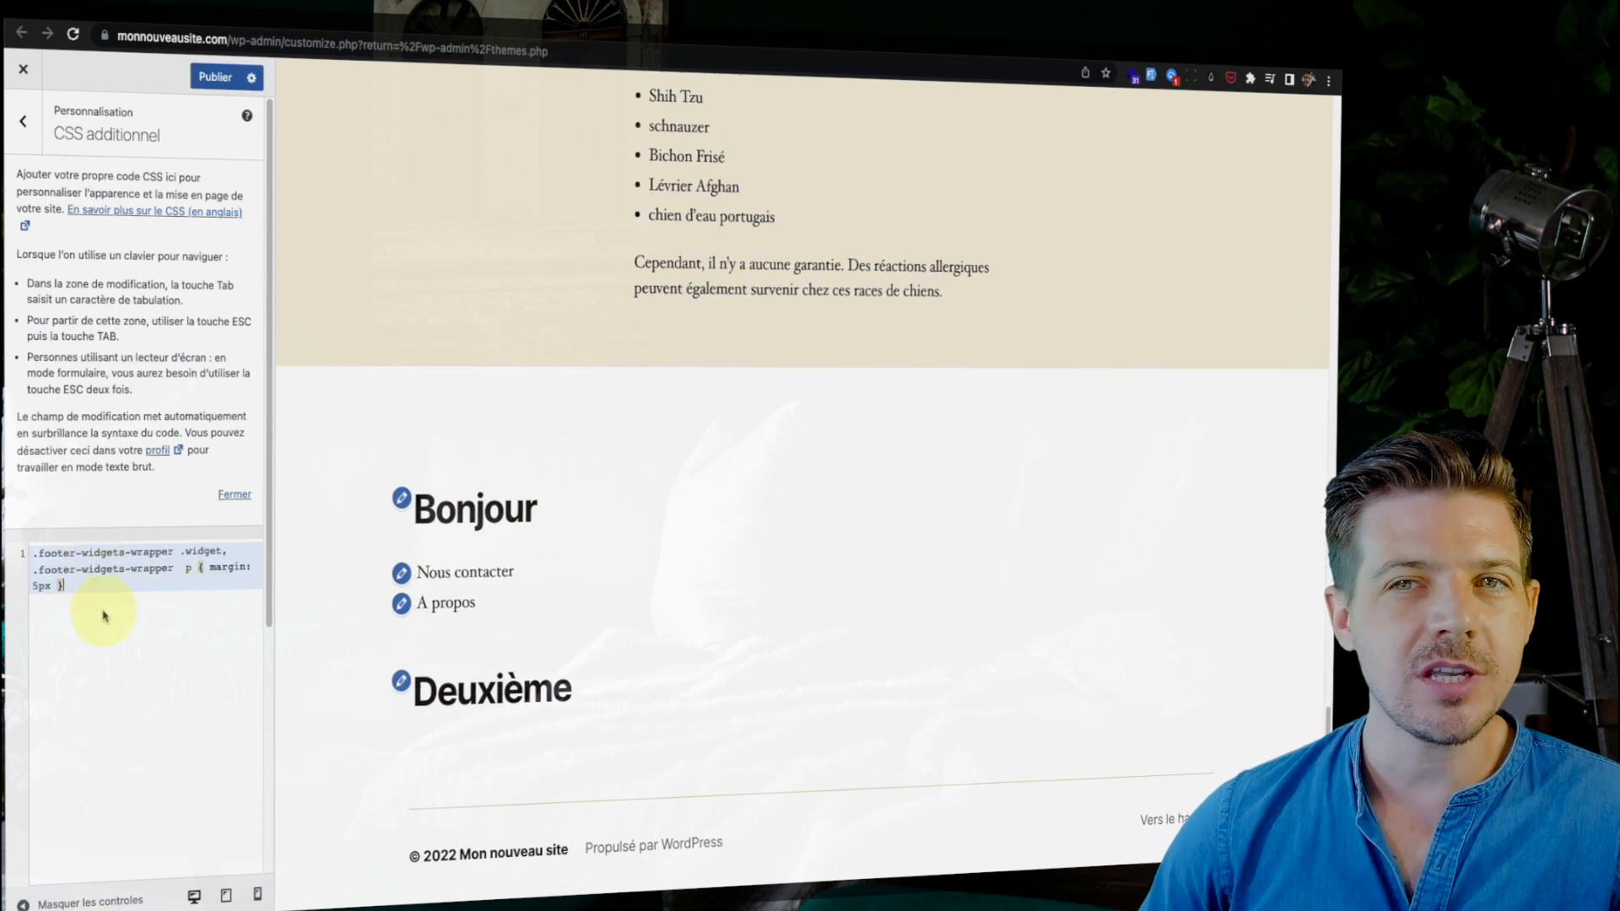
{"action": "left_click", "coordinate": [182, 554]}
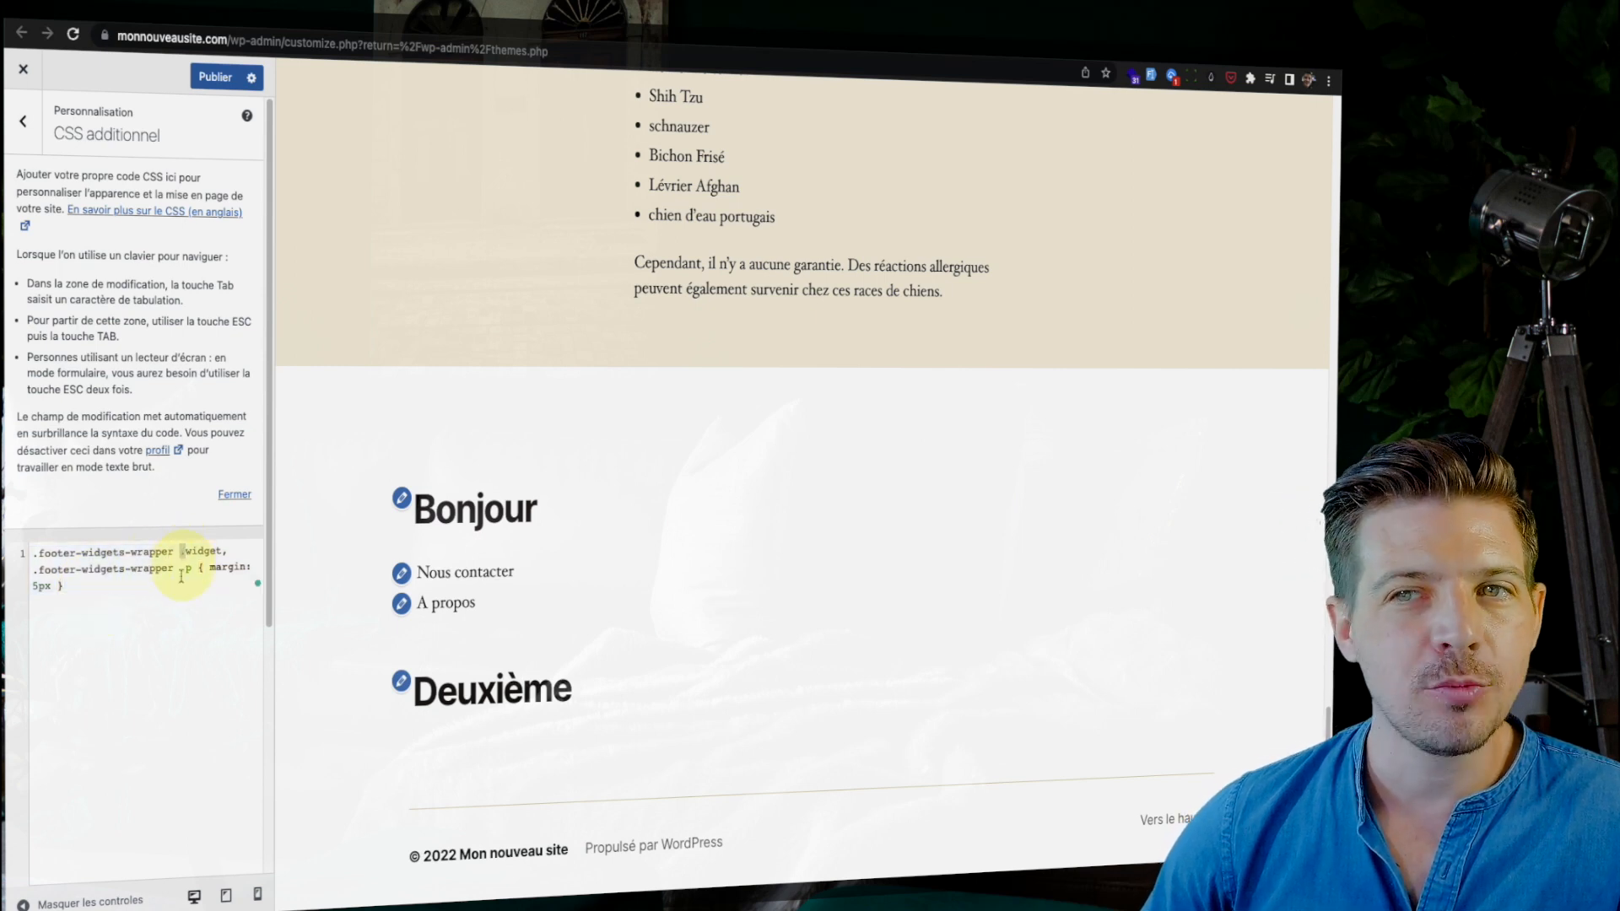
{"action": "left_click", "coordinate": [219, 550]}
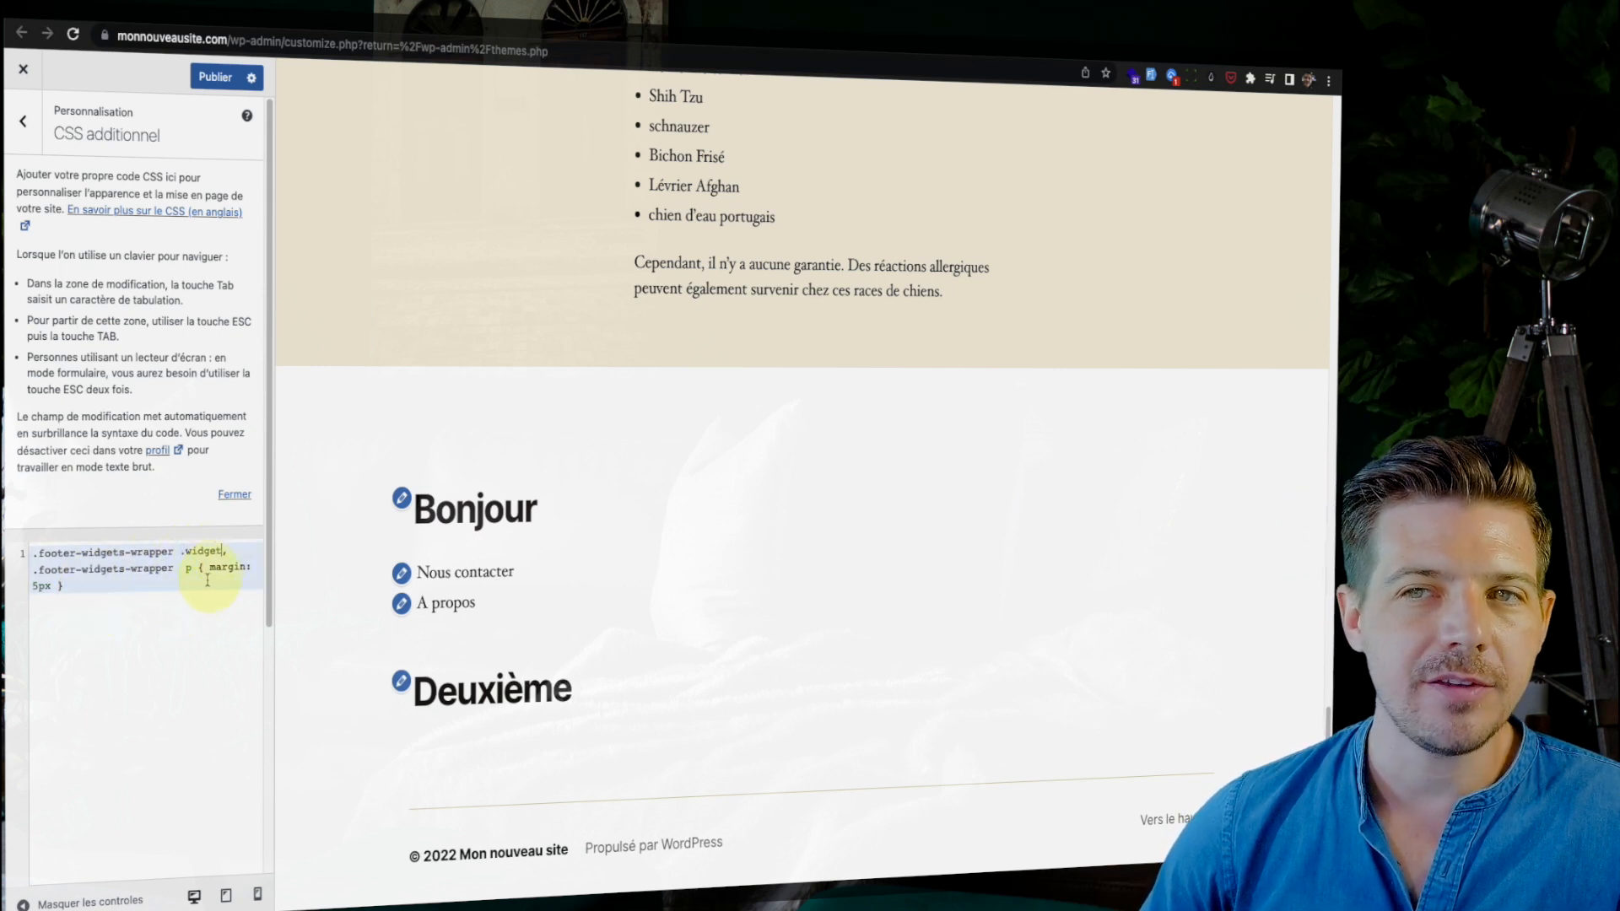
{"action": "left_click_drag", "start_coordinate": [175, 567], "coordinate": [184, 566]}
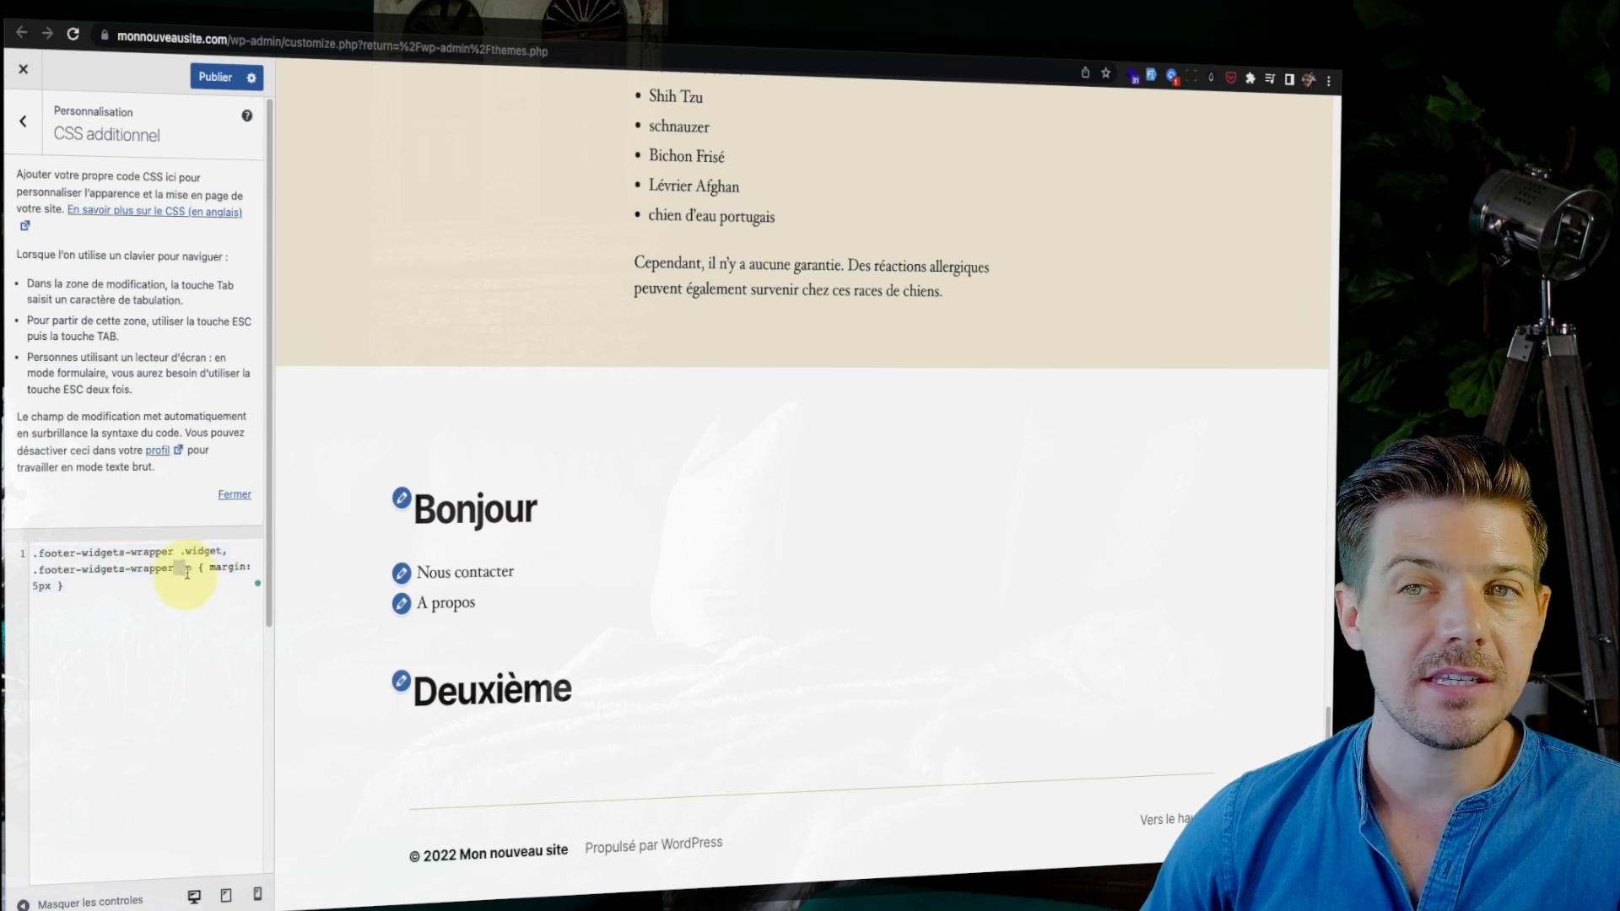
{"action": "left_click", "coordinate": [191, 589]}
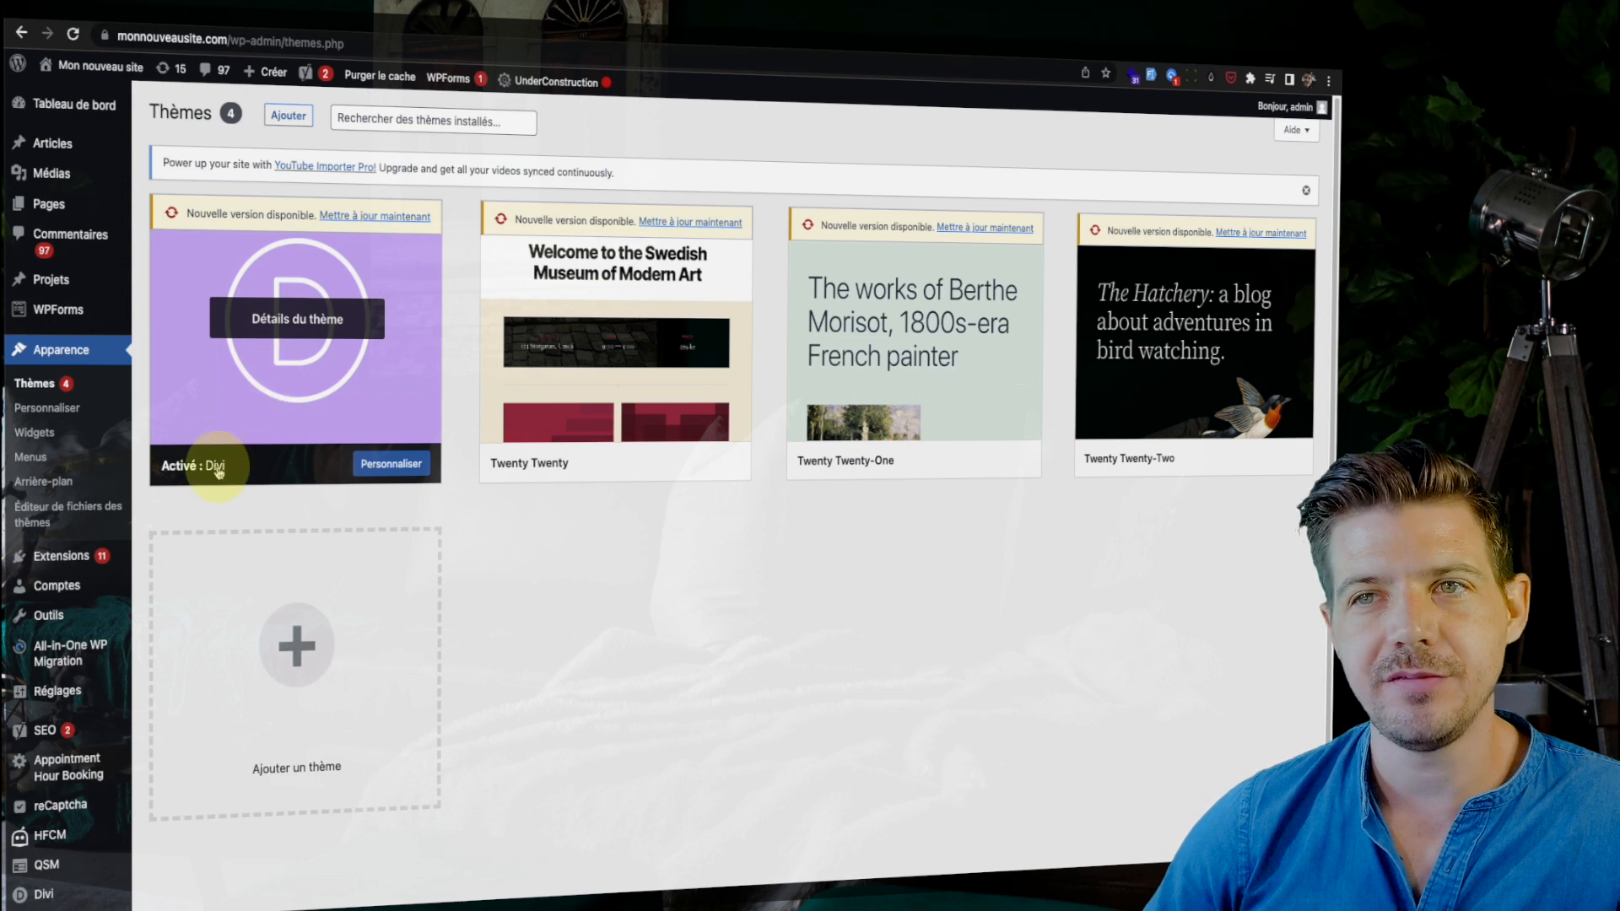
Open the customizer for the Divi theme and examine its footer settings and the Pied de page #1 widget area.
{"action": "left_click", "coordinate": [51, 408]}
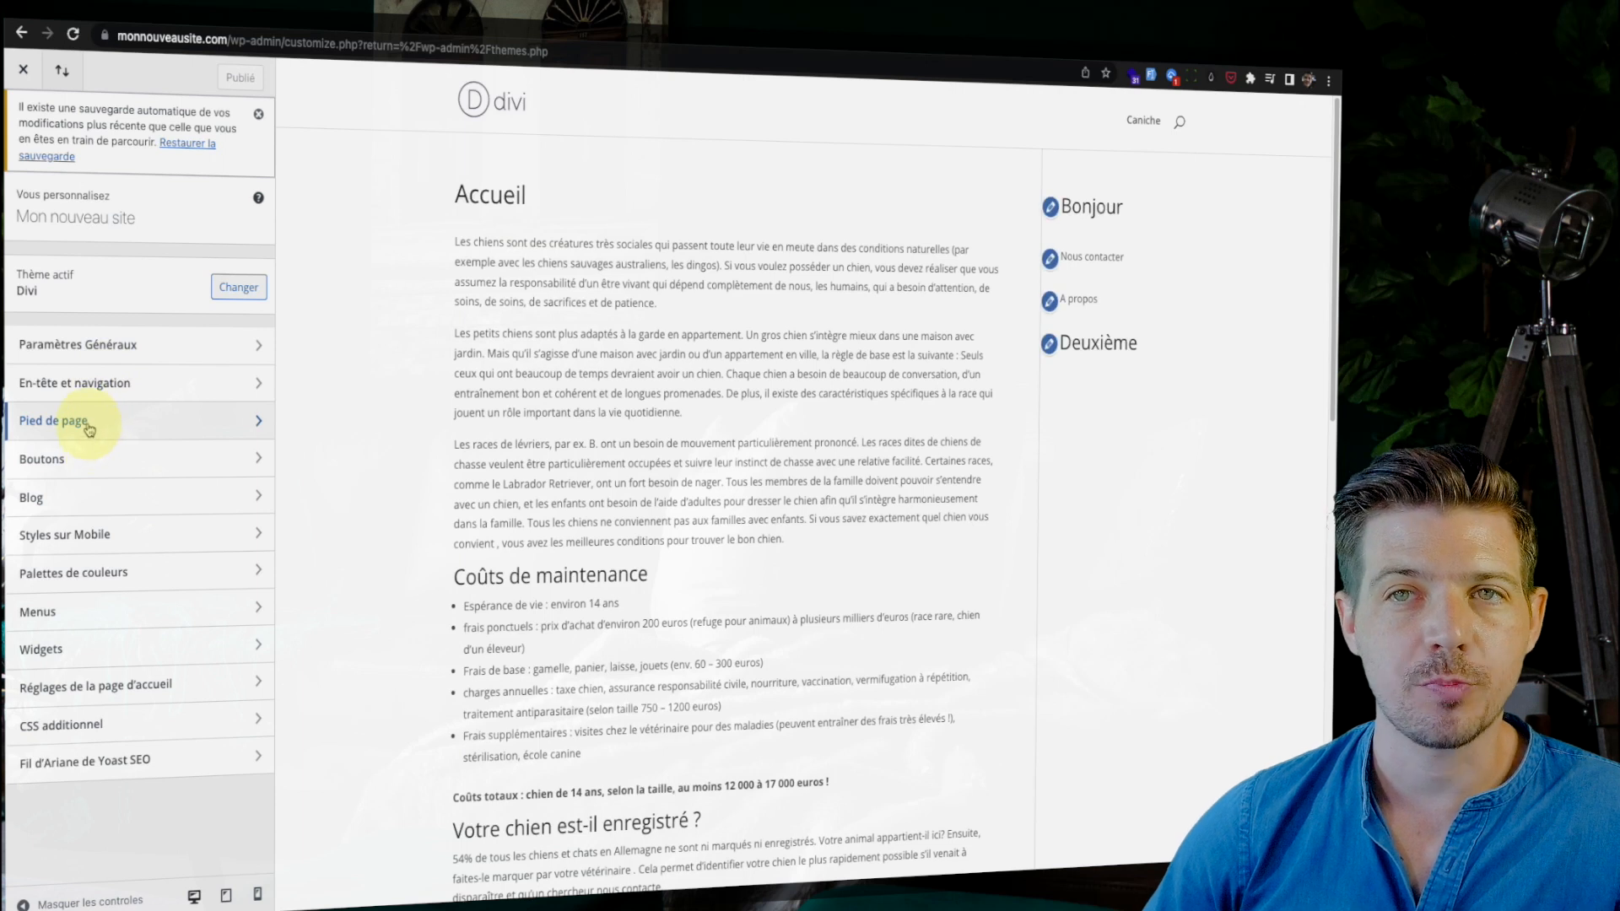
{"action": "left_click", "coordinate": [87, 427]}
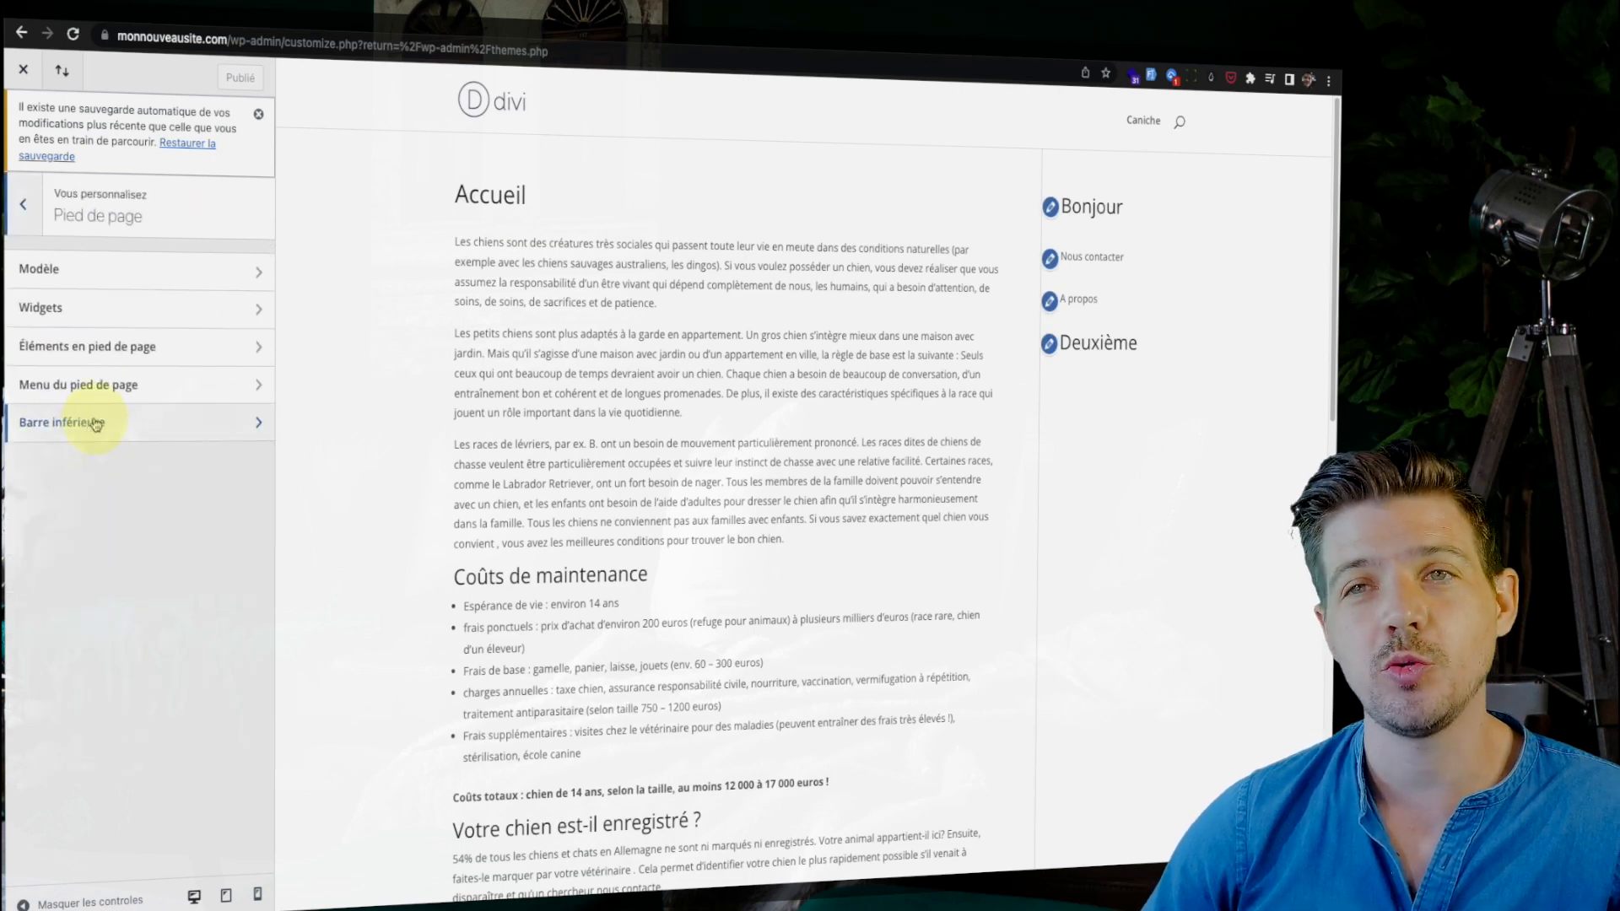
{"action": "scroll", "coordinate": [405, 393], "scroll_direction": "down", "scroll_amount": 15}
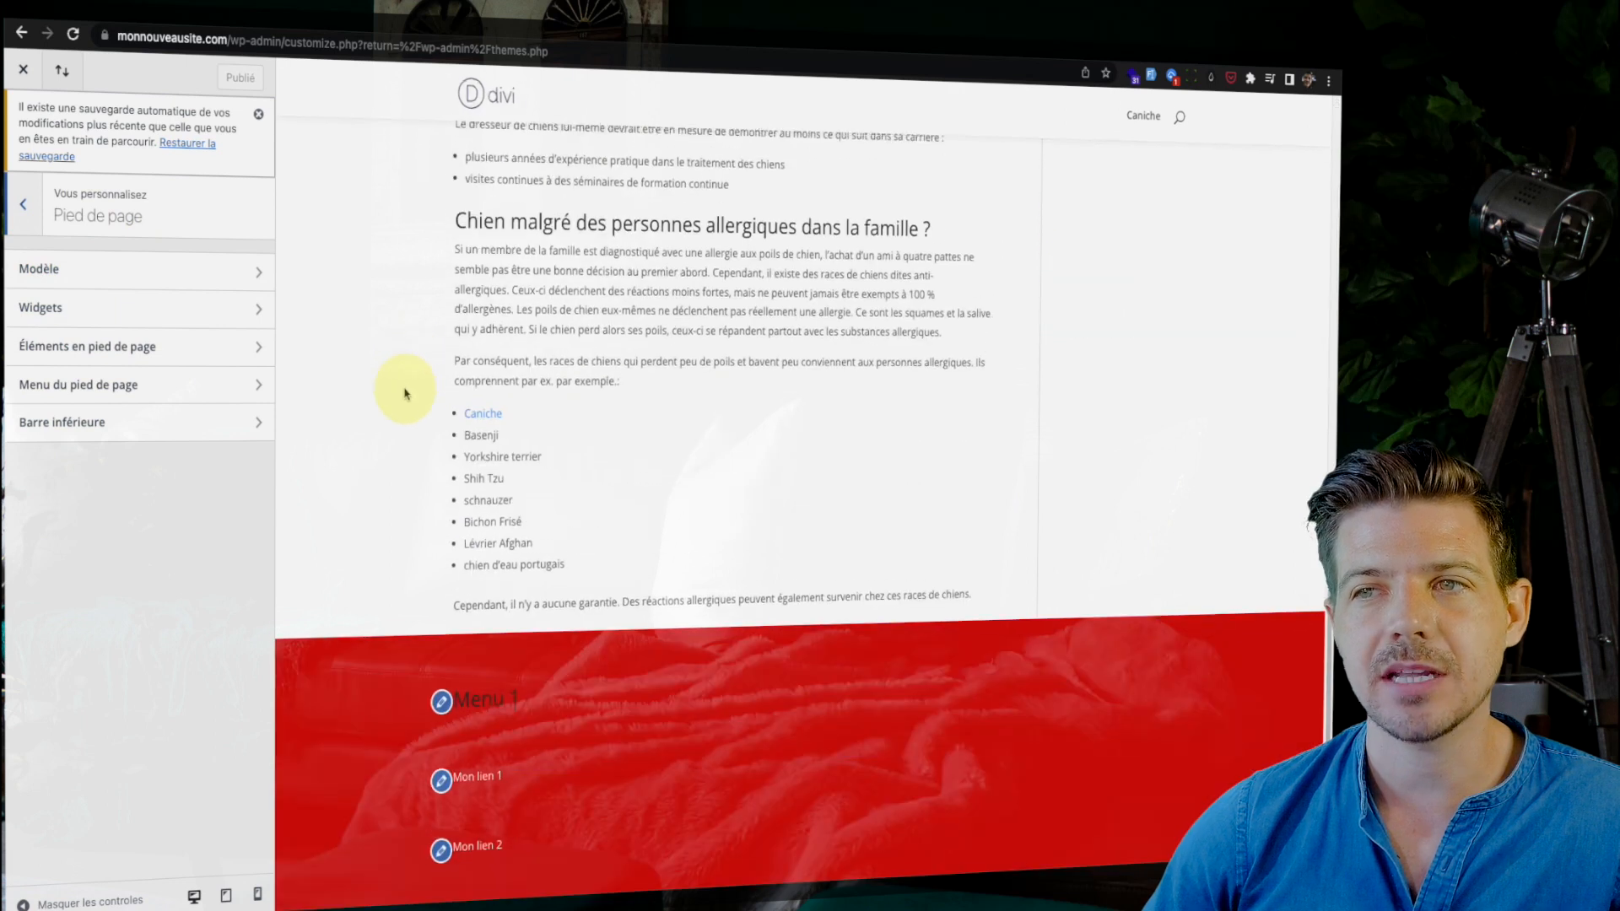
{"action": "left_click", "coordinate": [442, 665]}
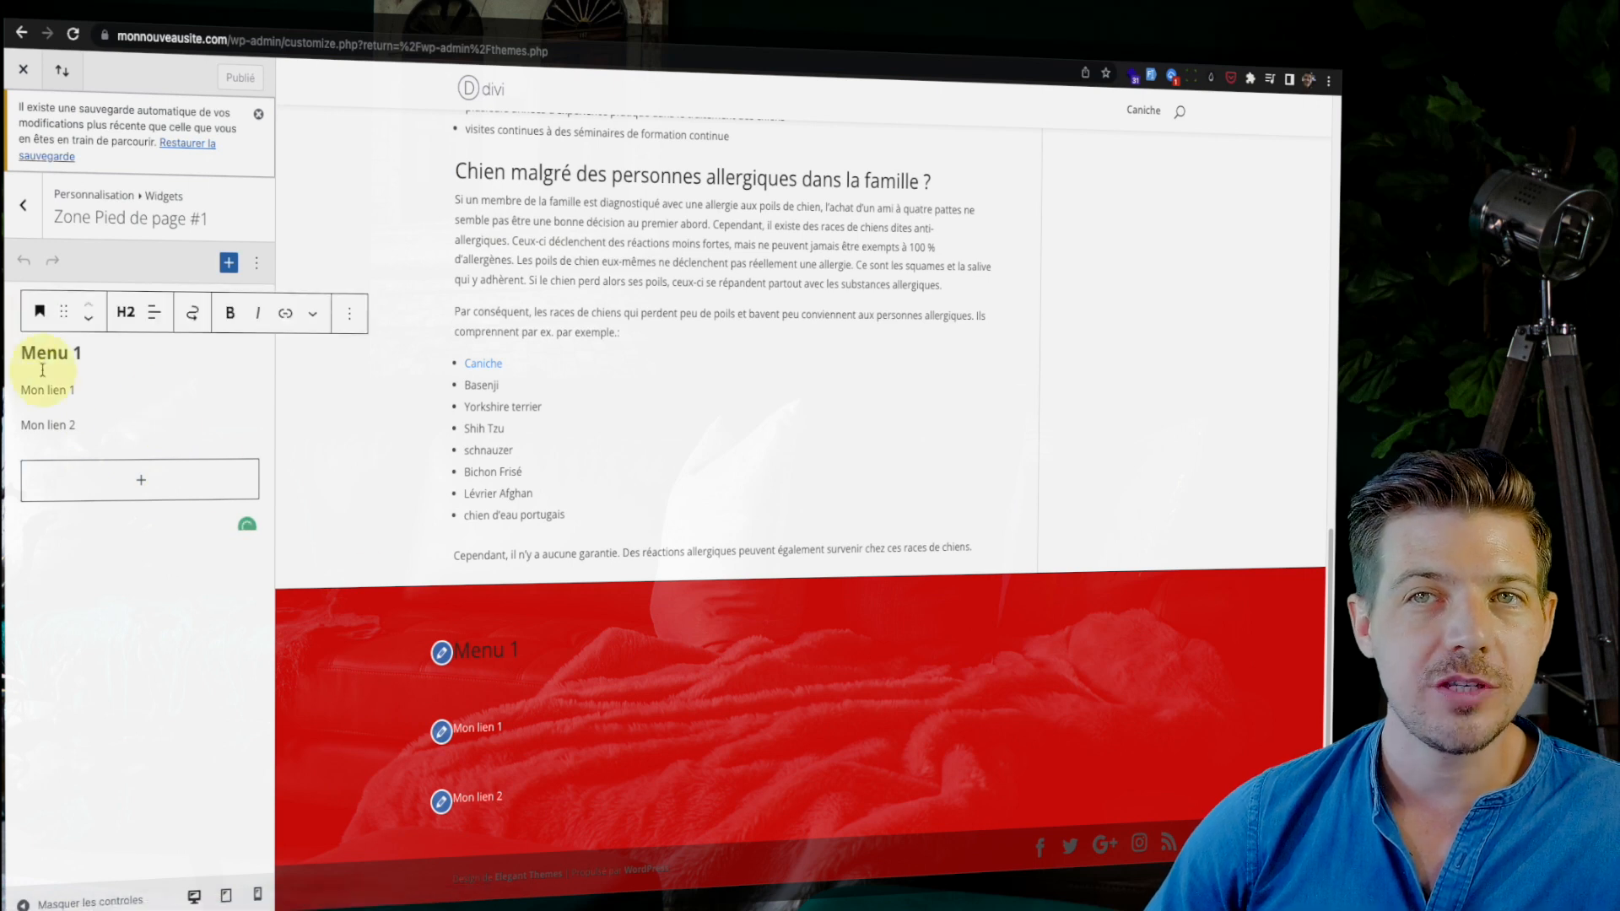
{"action": "left_click", "coordinate": [23, 206]}
{"action": "left_click", "coordinate": [24, 205]}
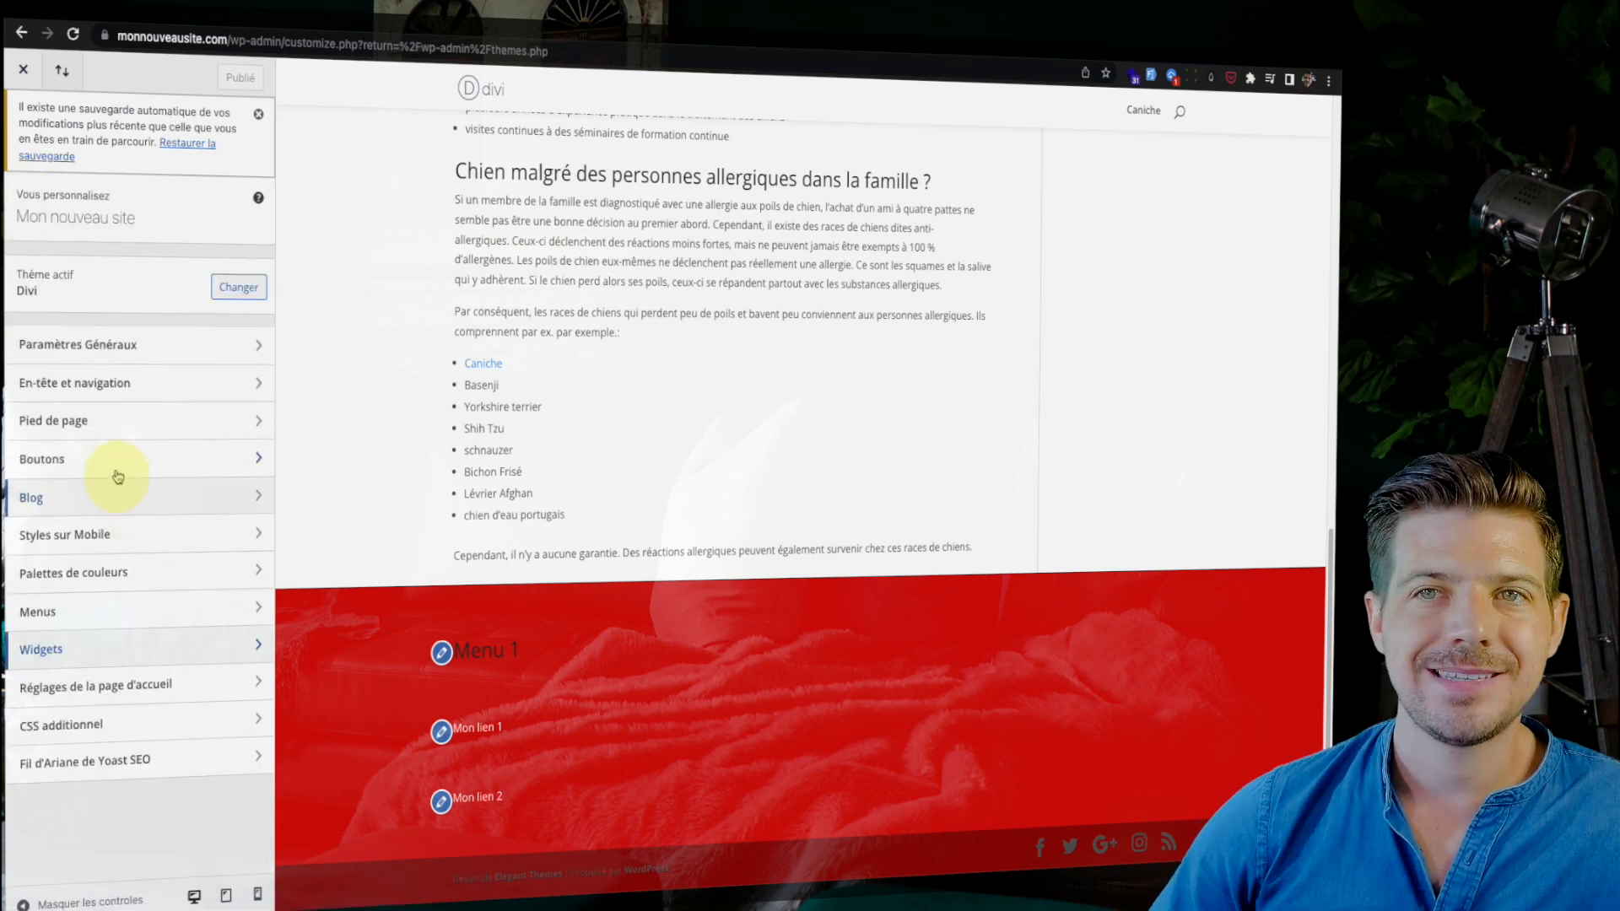
Assign Menu principal to the Menu du pied de page location.
{"action": "left_click", "coordinate": [128, 613]}
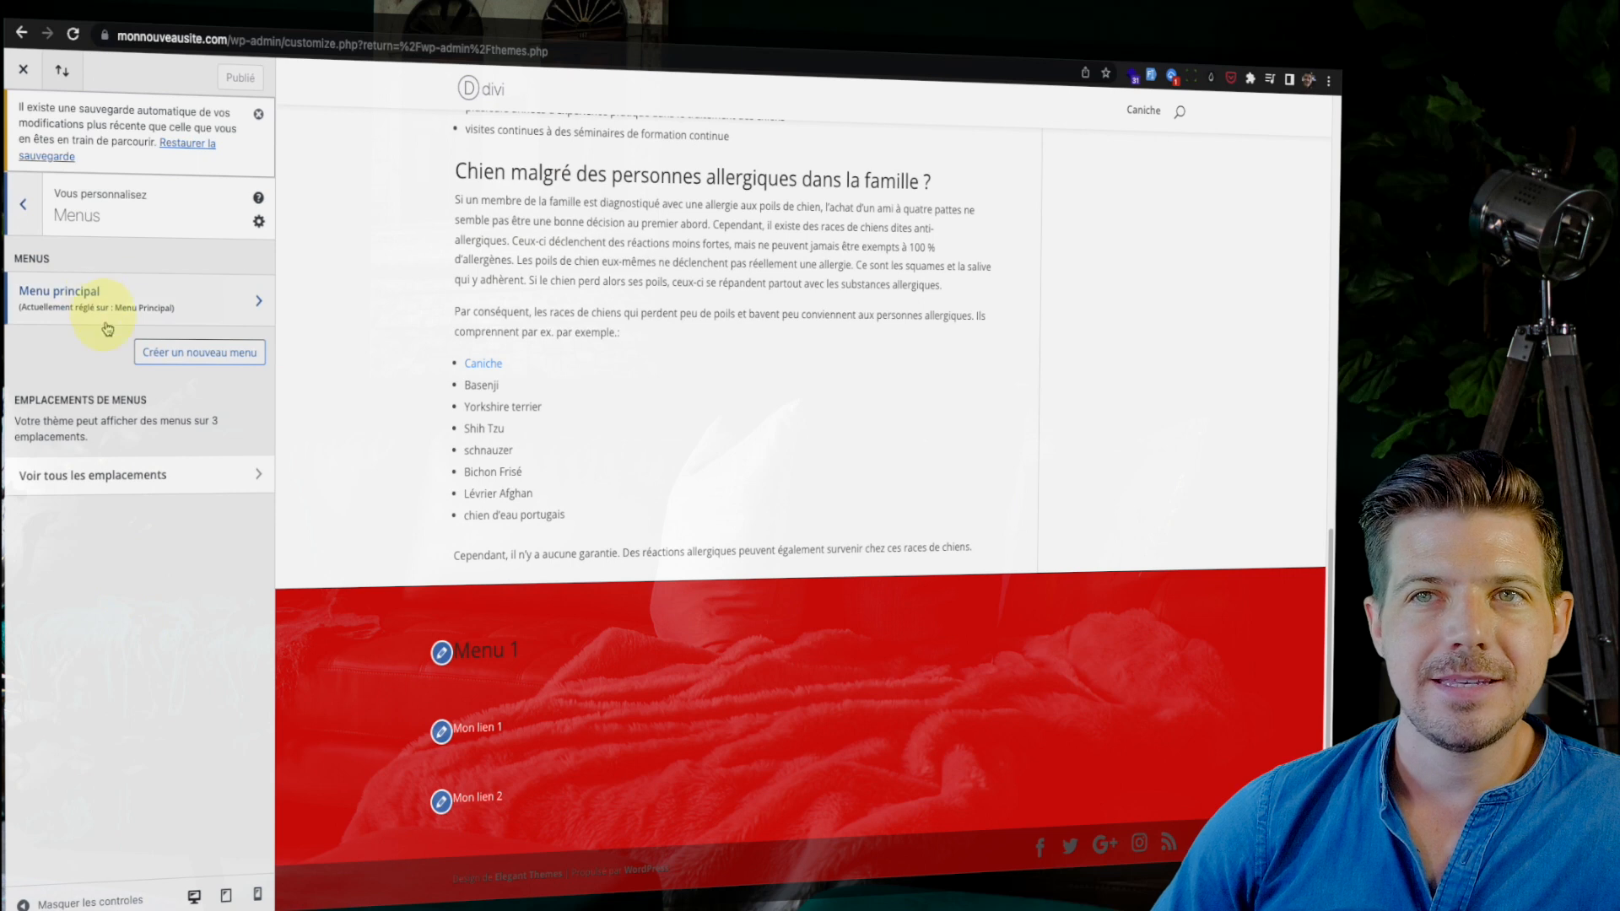
{"action": "left_click", "coordinate": [130, 477]}
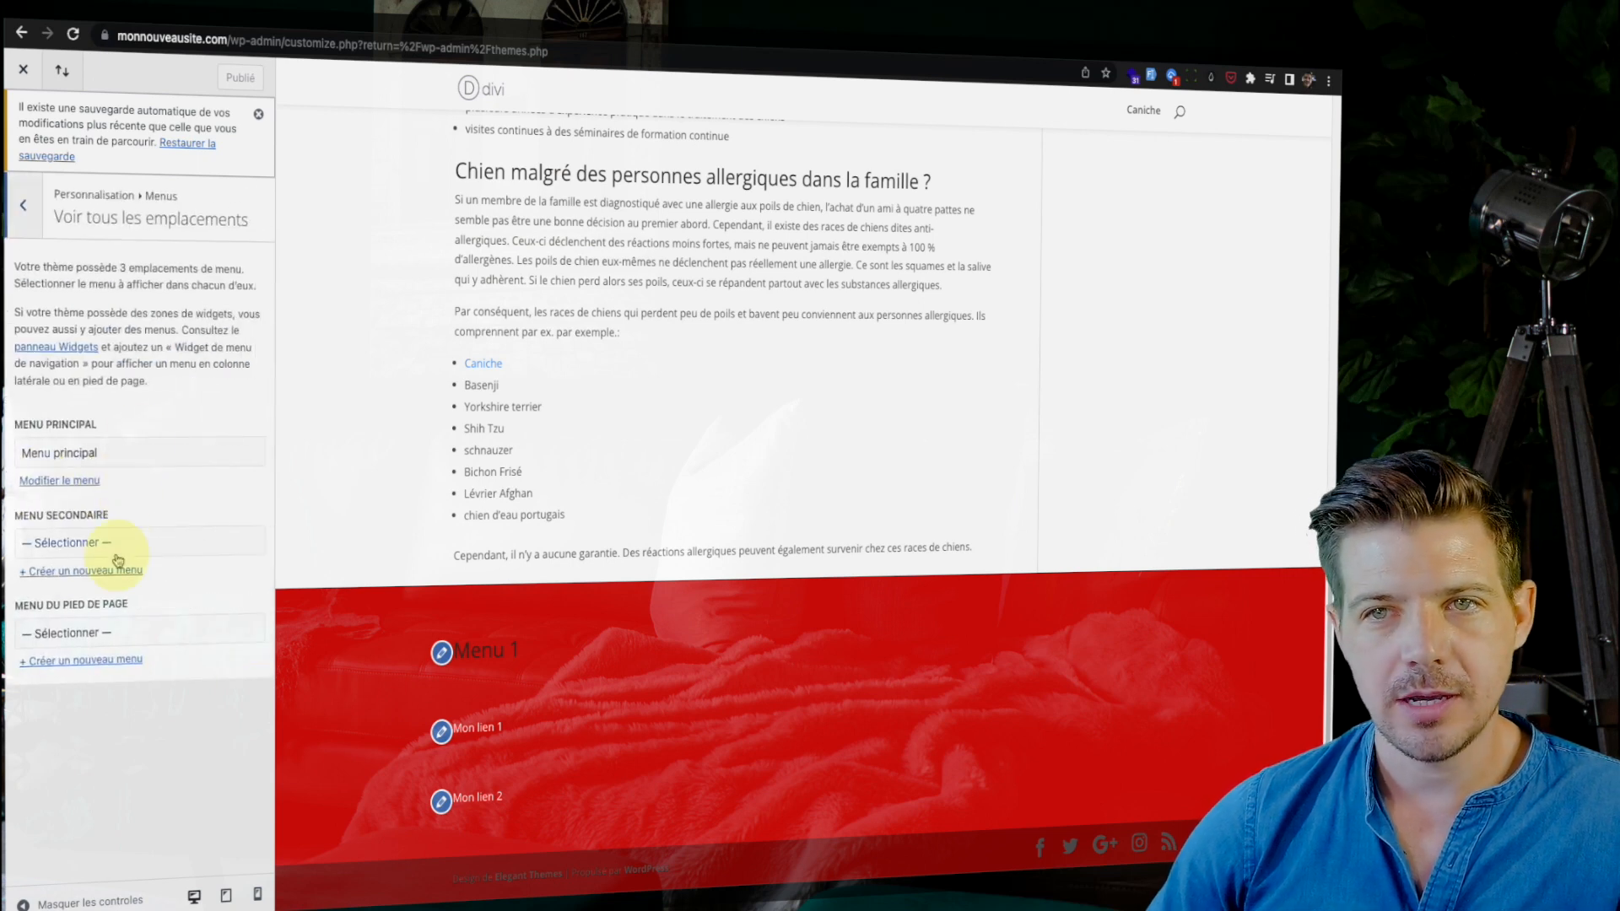
{"action": "left_click", "coordinate": [107, 635]}
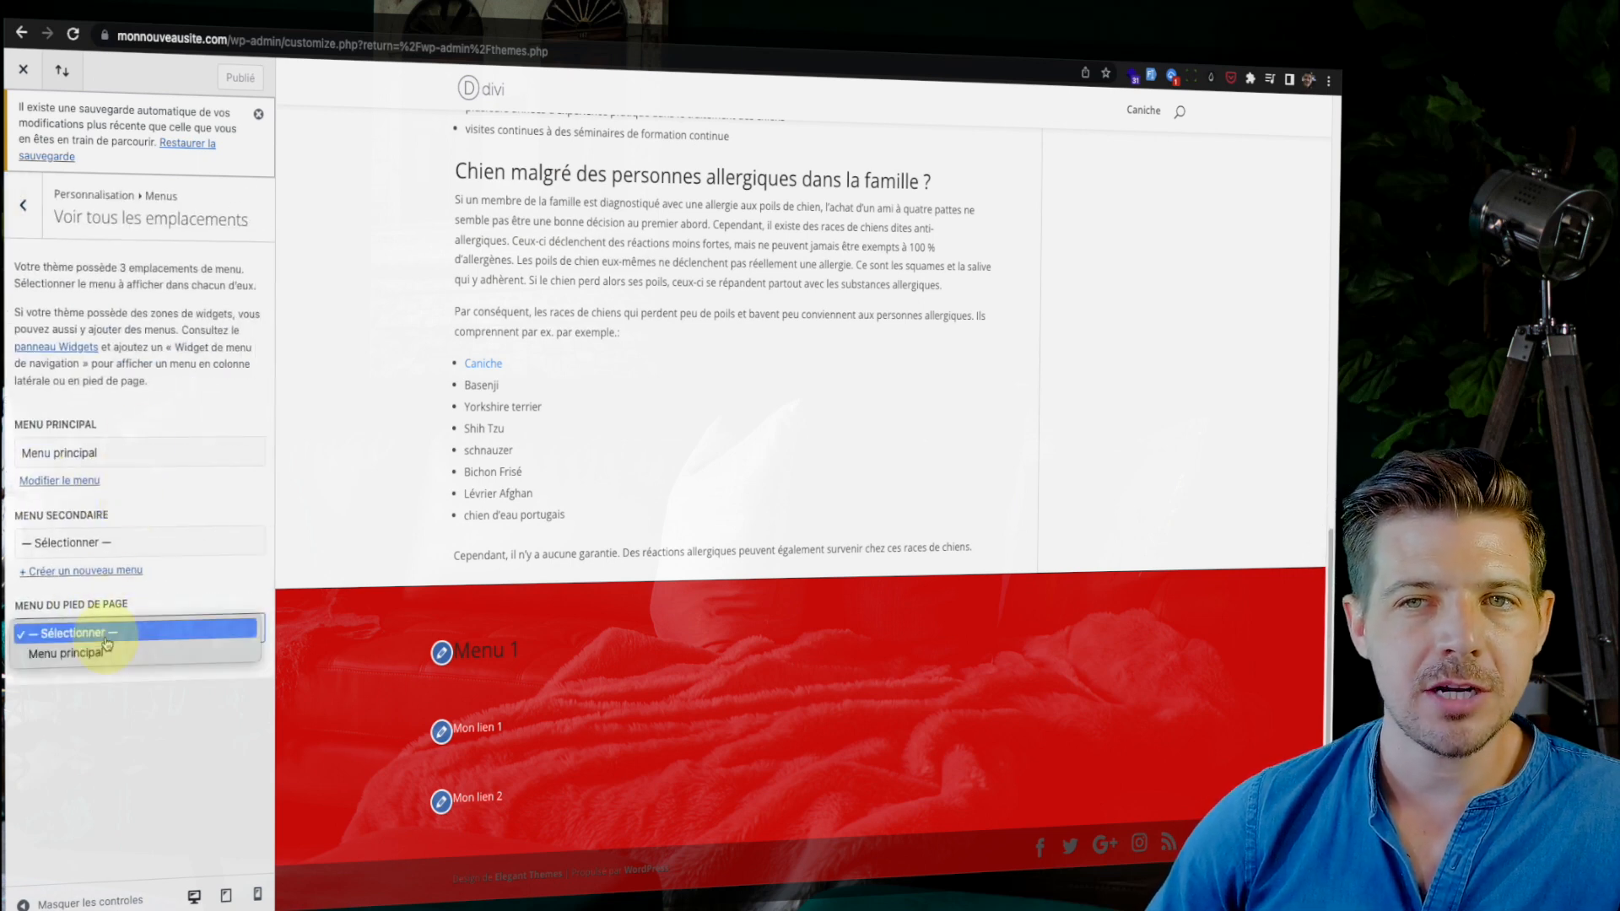
{"action": "left_click", "coordinate": [110, 654]}
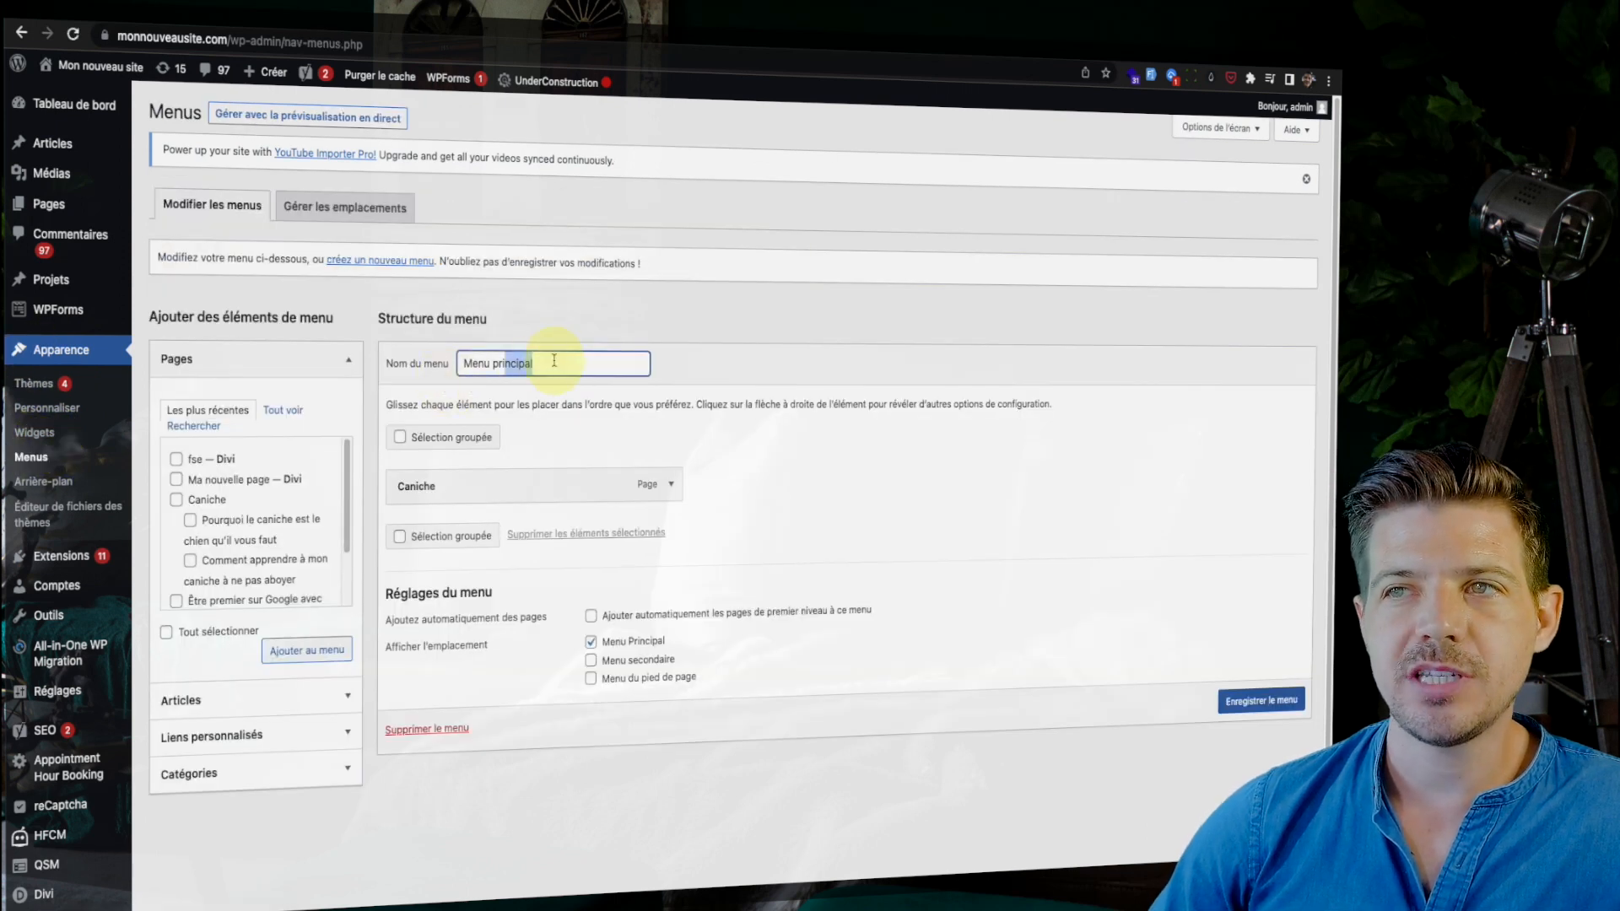
Create a new navigation menu named "Pied de page".
{"action": "left_click", "coordinate": [339, 267]}
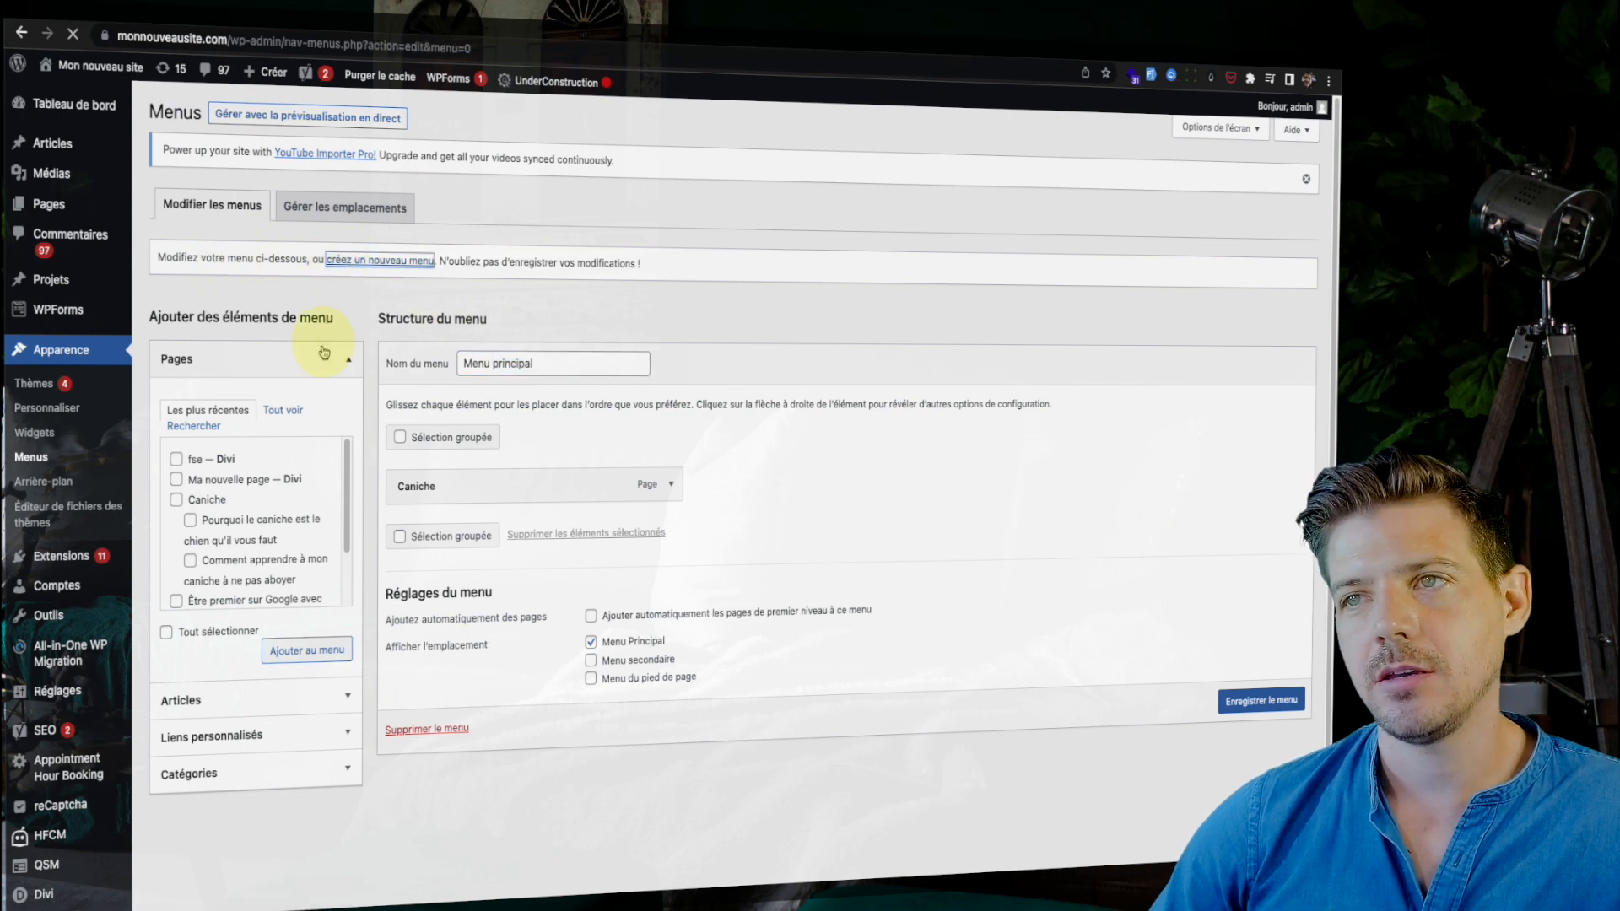
{"action": "left_click", "coordinate": [523, 365]}
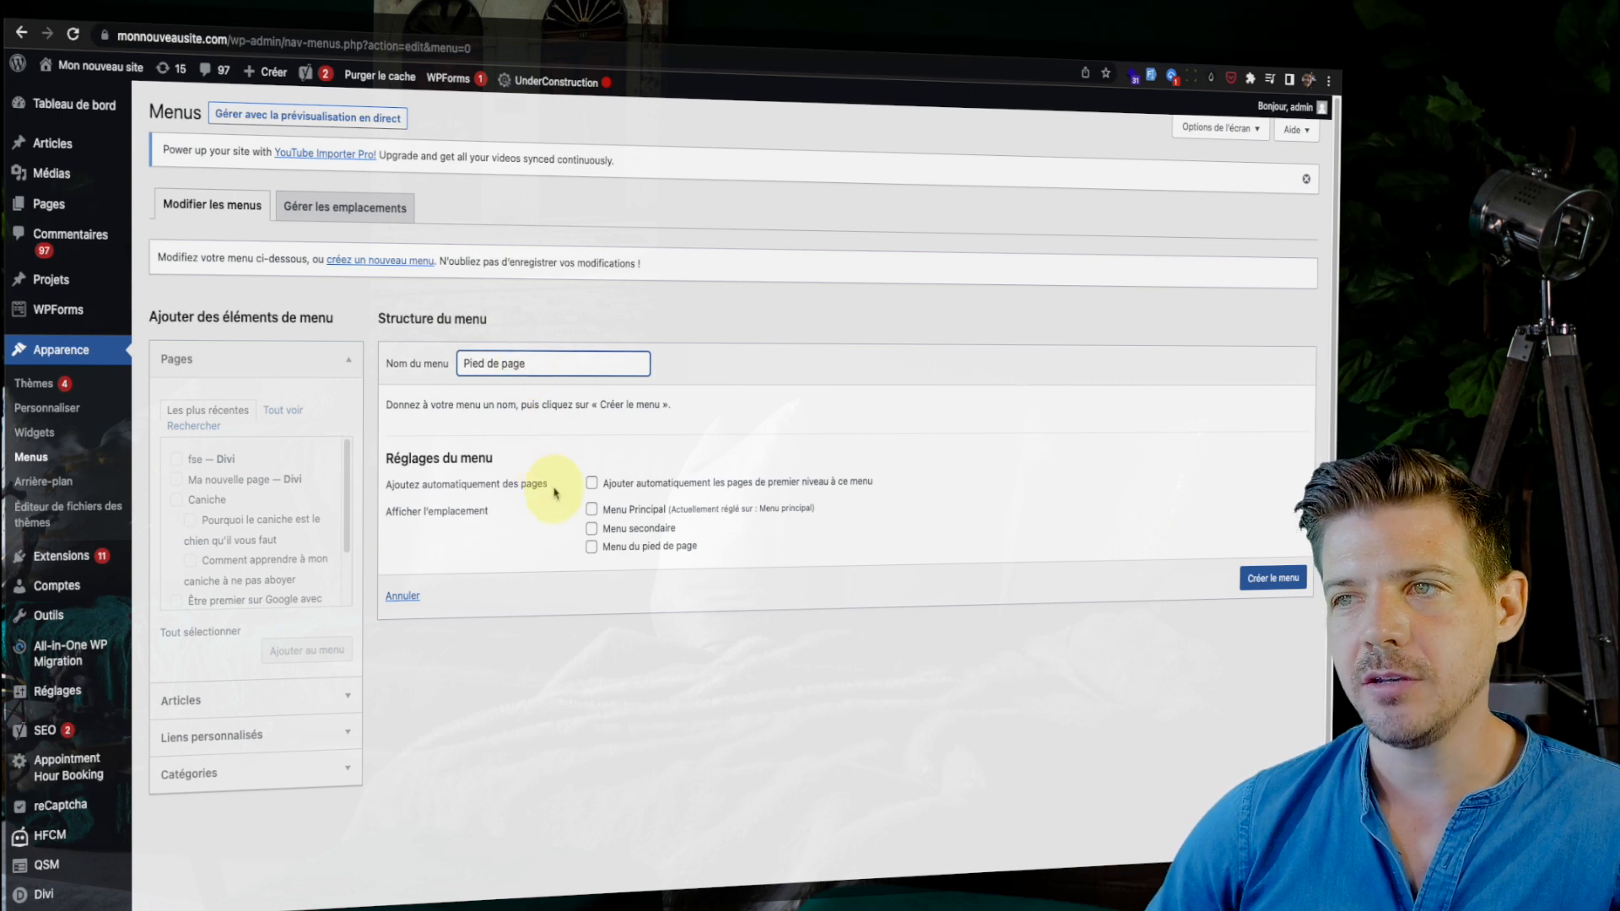
{"action": "left_click", "coordinate": [1244, 581]}
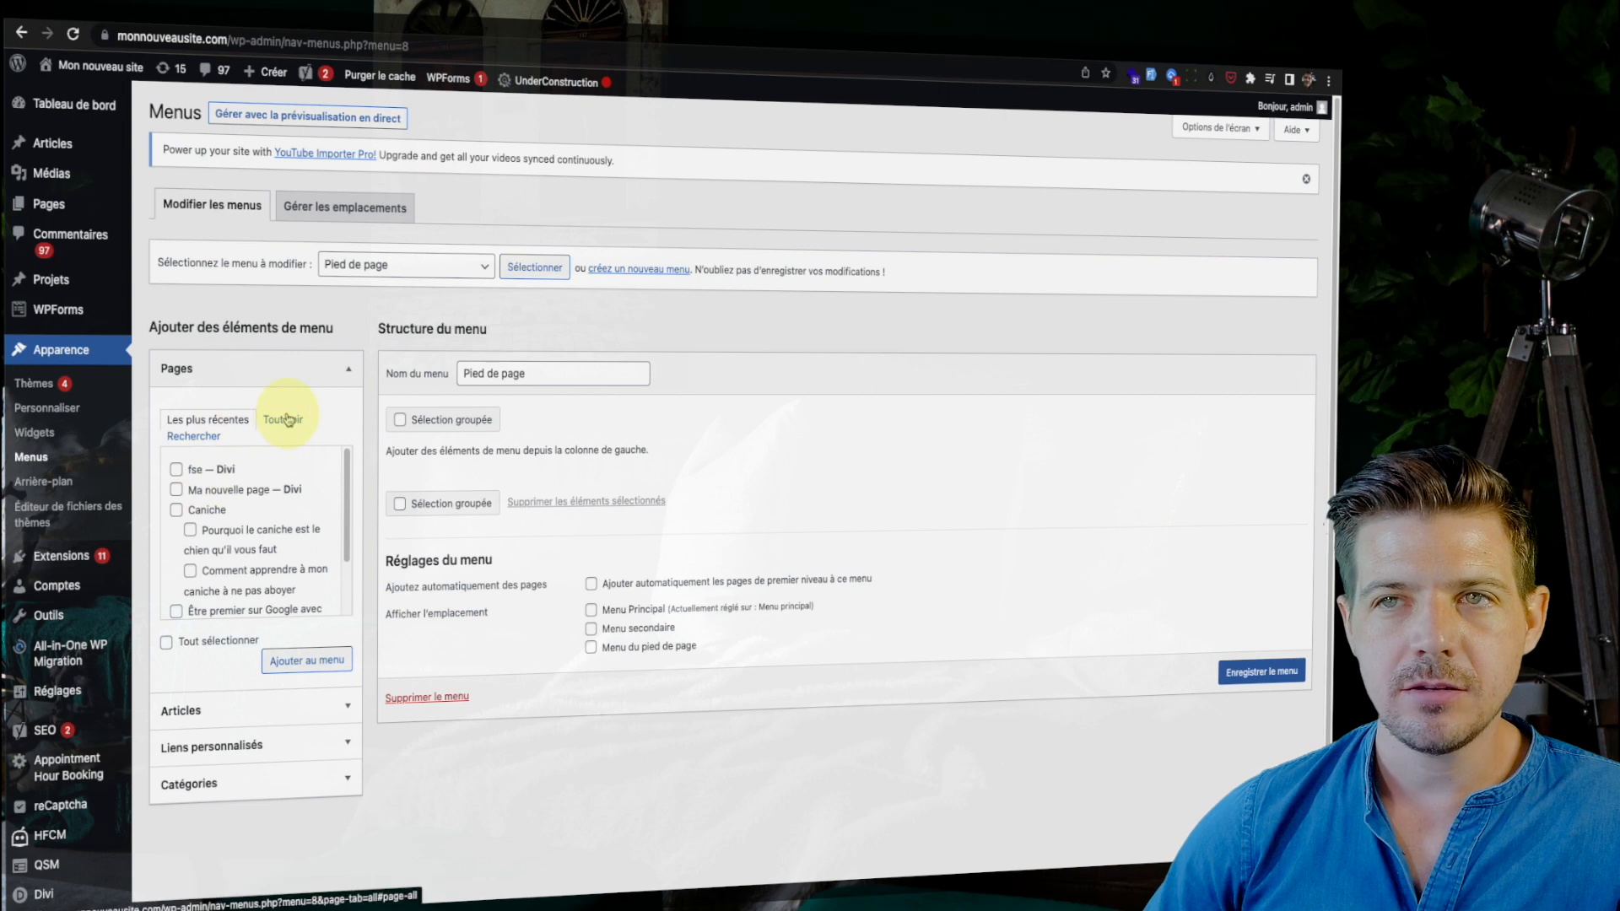
Add the page "Ma nouvelle page" to the Pied de page menu from the full list of pages.
{"action": "left_click", "coordinate": [285, 420]}
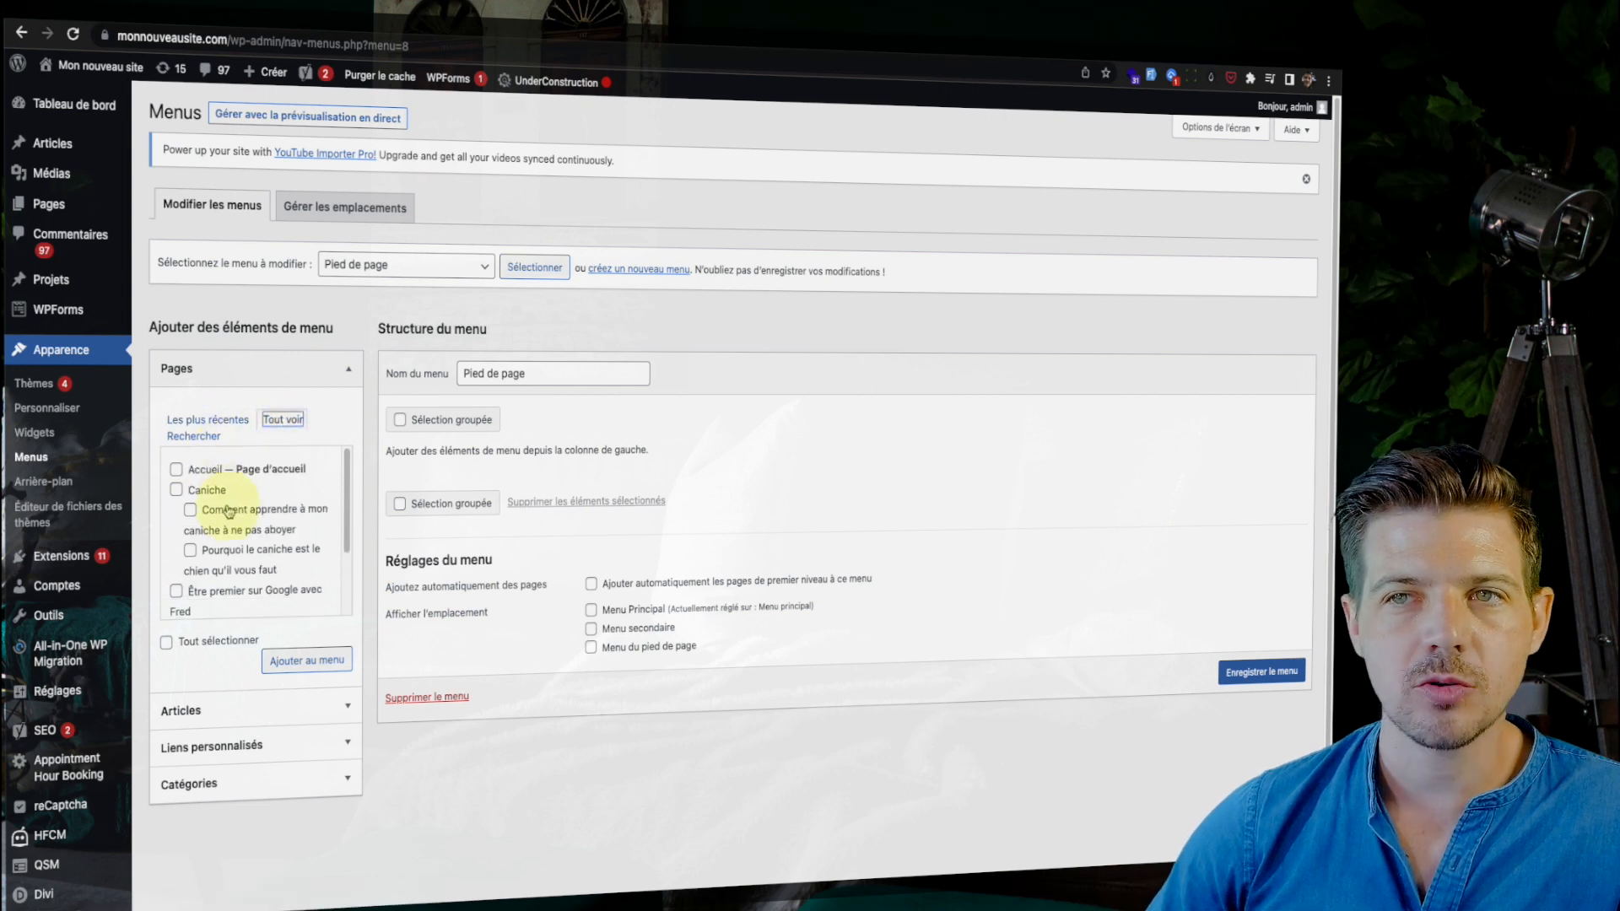
{"action": "scroll", "coordinate": [281, 573], "scroll_direction": "down", "scroll_amount": 1}
{"action": "scroll", "coordinate": [280, 573], "scroll_direction": "down", "scroll_amount": 3}
{"action": "scroll", "coordinate": [247, 528], "scroll_direction": "up", "scroll_amount": 4}
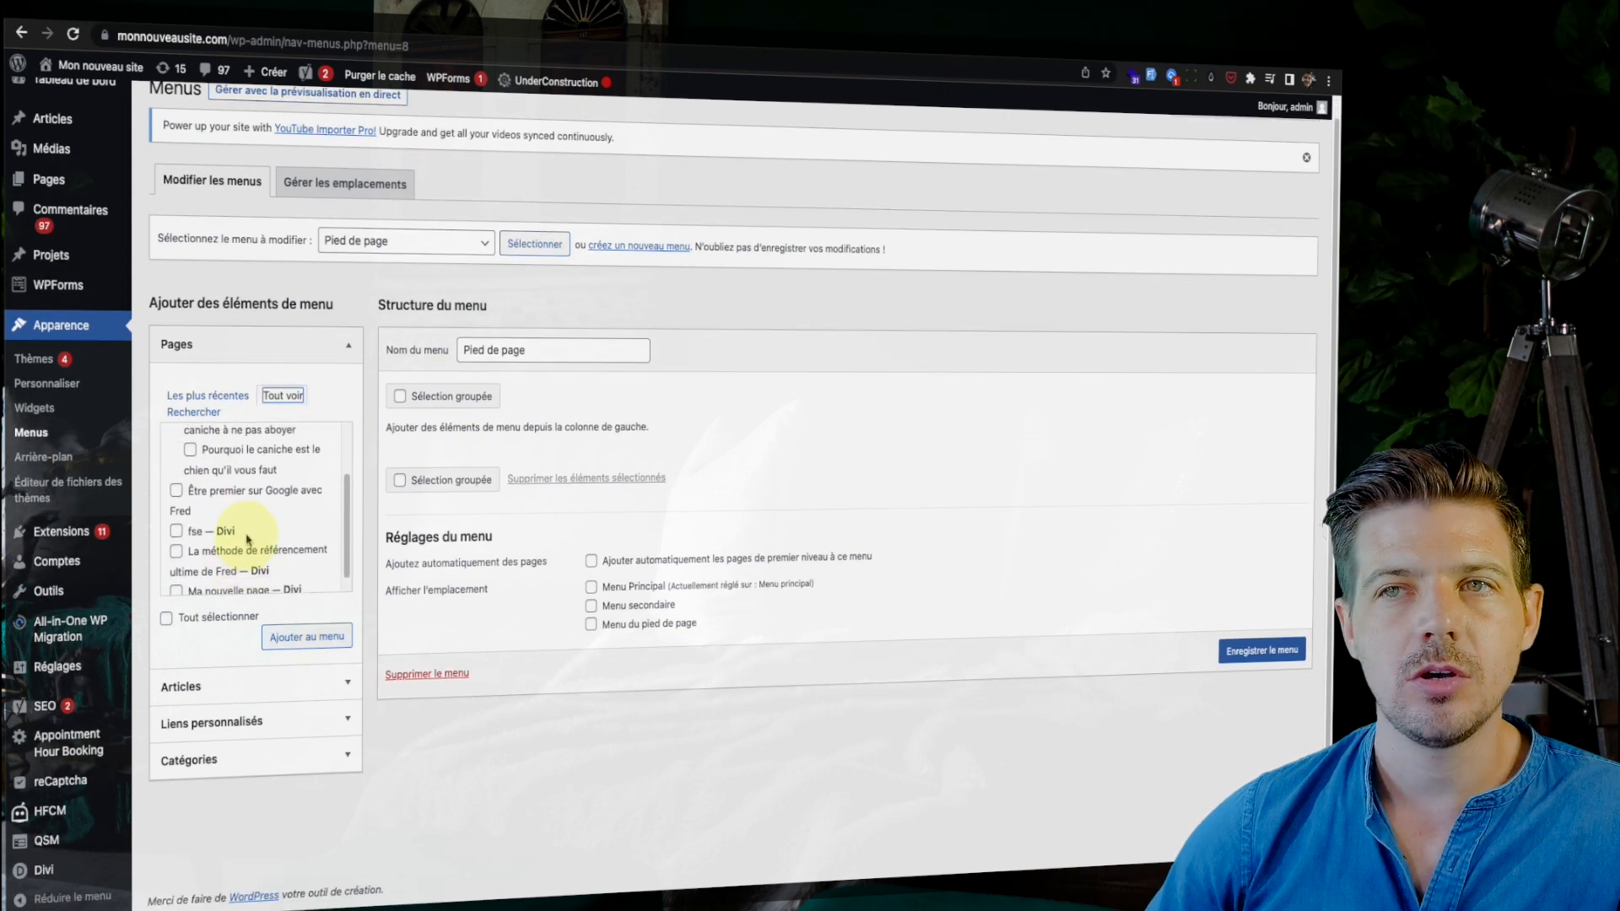
{"action": "scroll", "coordinate": [220, 473], "scroll_direction": "down", "scroll_amount": 1}
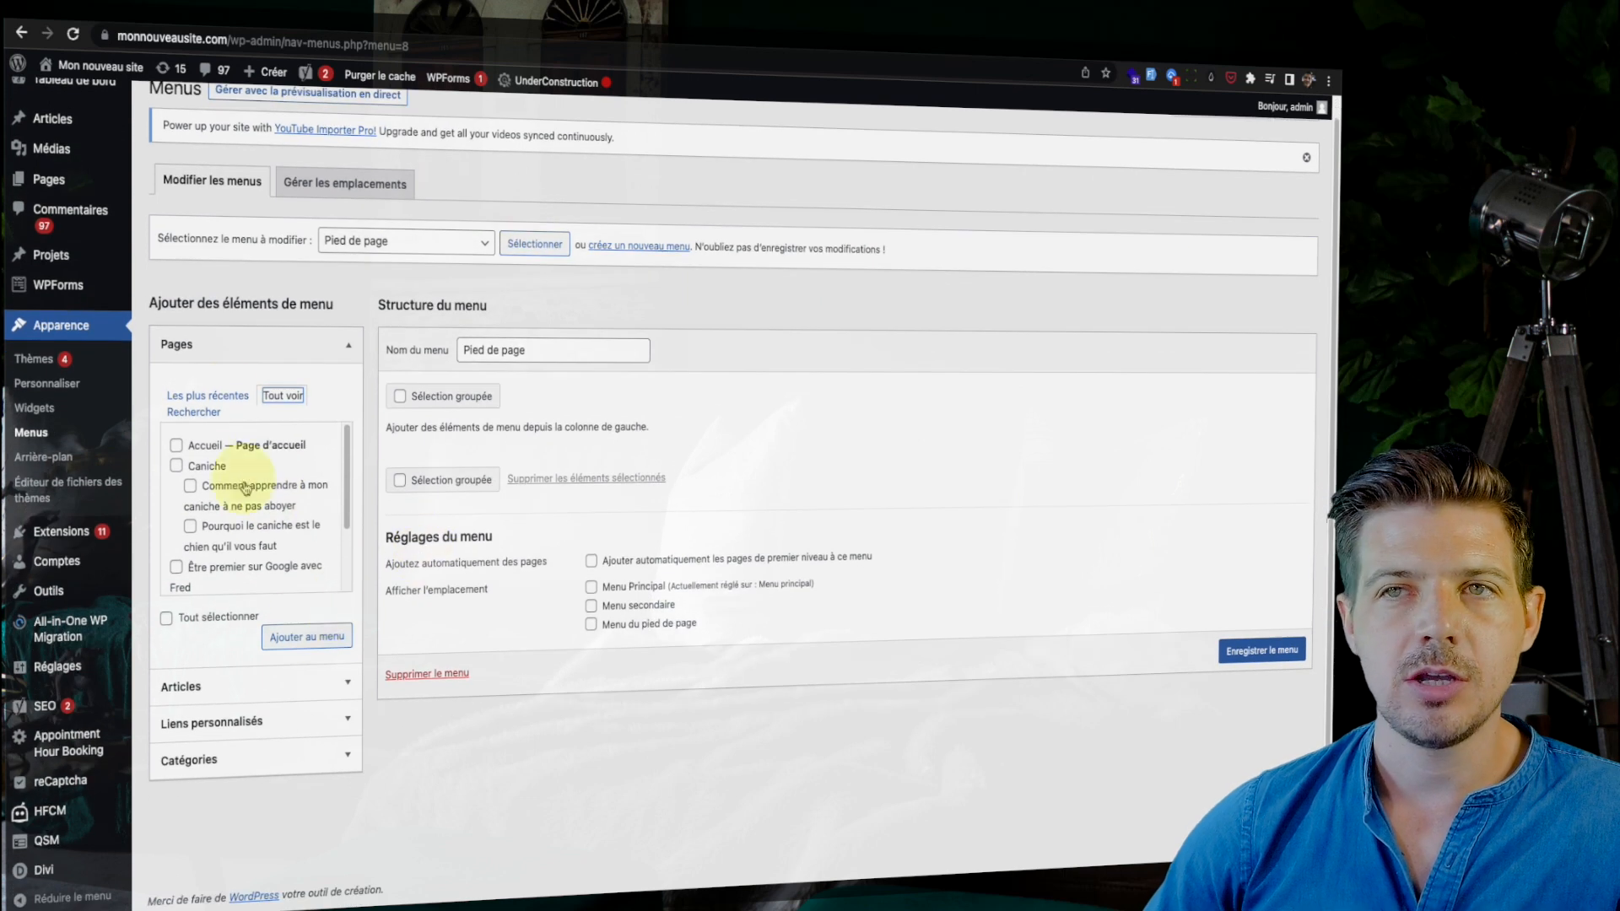
{"action": "left_click", "coordinate": [204, 723]}
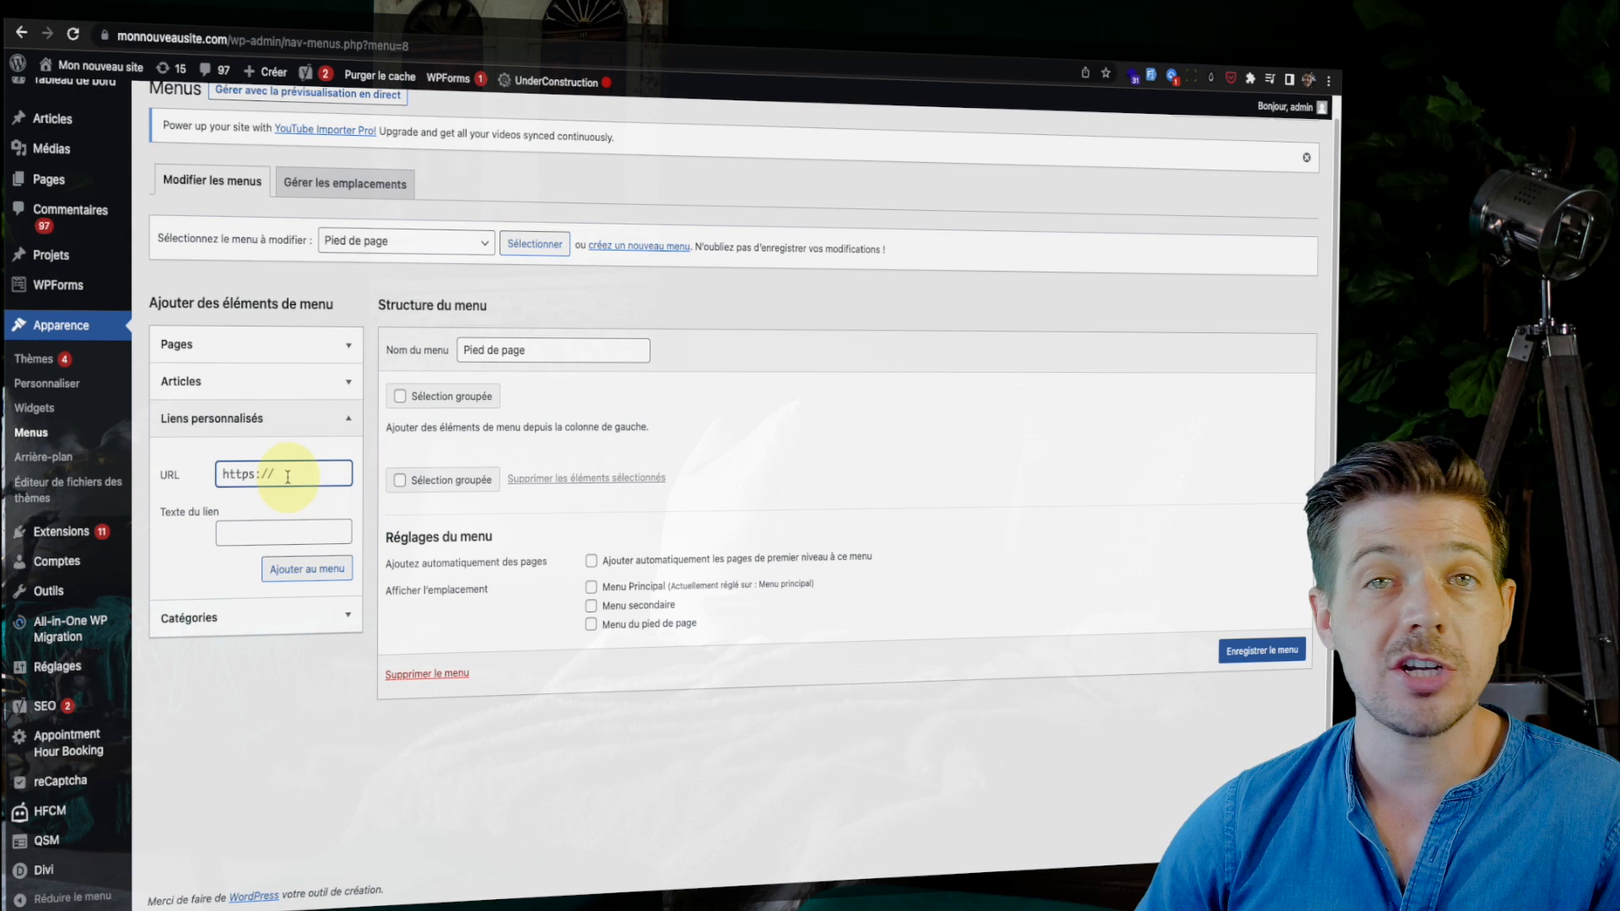
{"action": "left_click", "coordinate": [290, 348]}
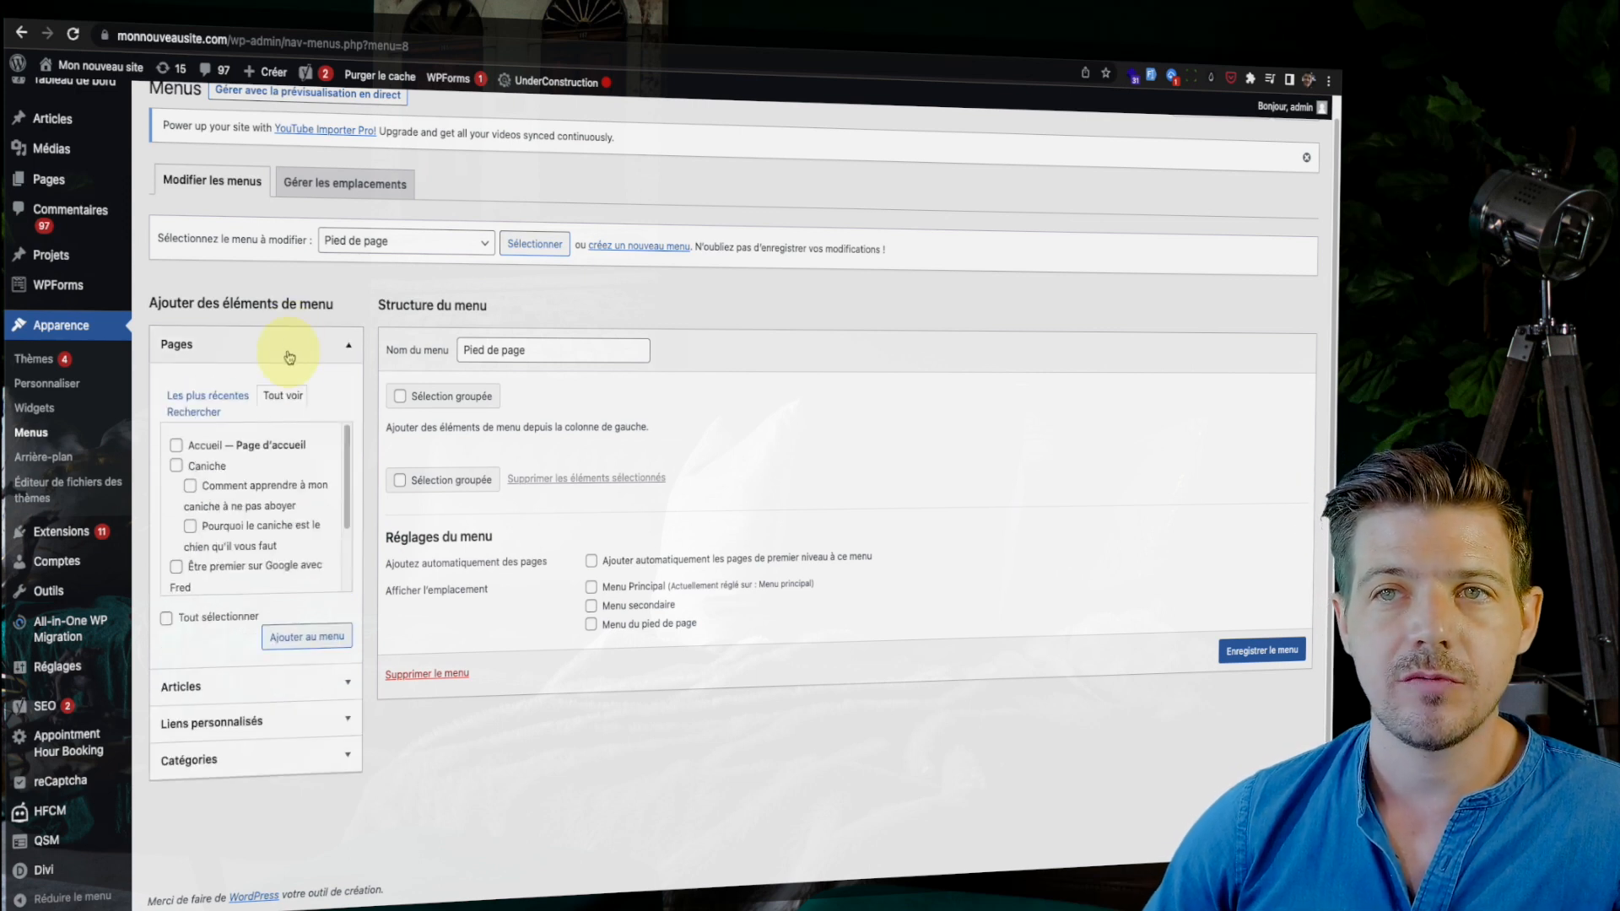
{"action": "scroll", "coordinate": [201, 506], "scroll_direction": "down", "scroll_amount": 3}
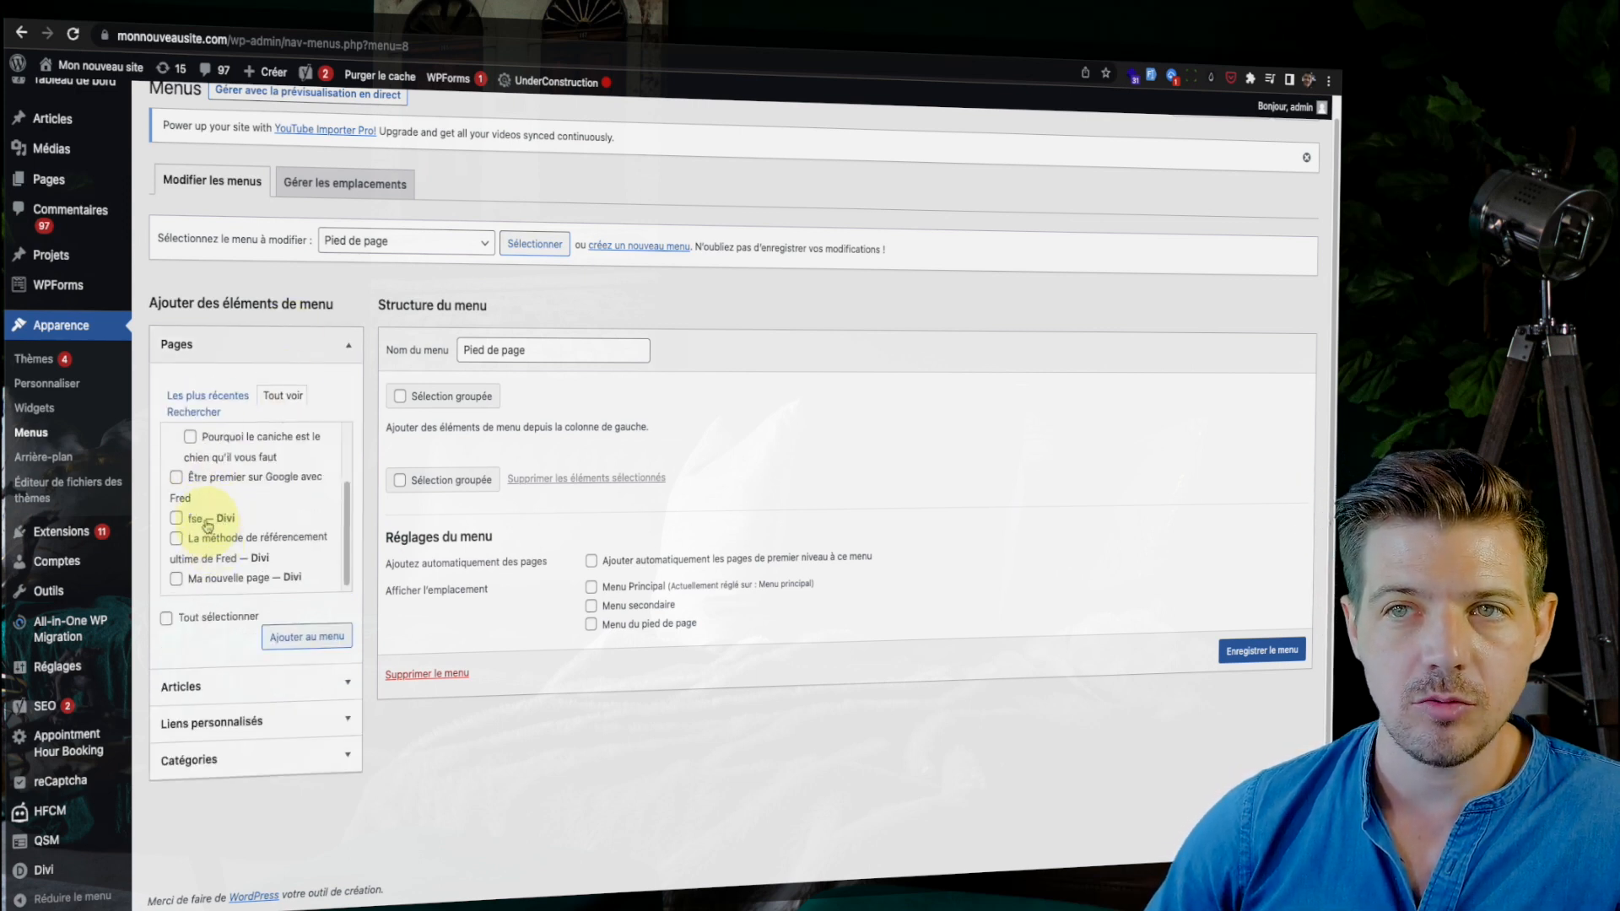
{"action": "scroll", "coordinate": [226, 549], "scroll_direction": "up", "scroll_amount": 2}
{"action": "scroll", "coordinate": [226, 557], "scroll_direction": "down", "scroll_amount": 2}
{"action": "left_click", "coordinate": [223, 576]}
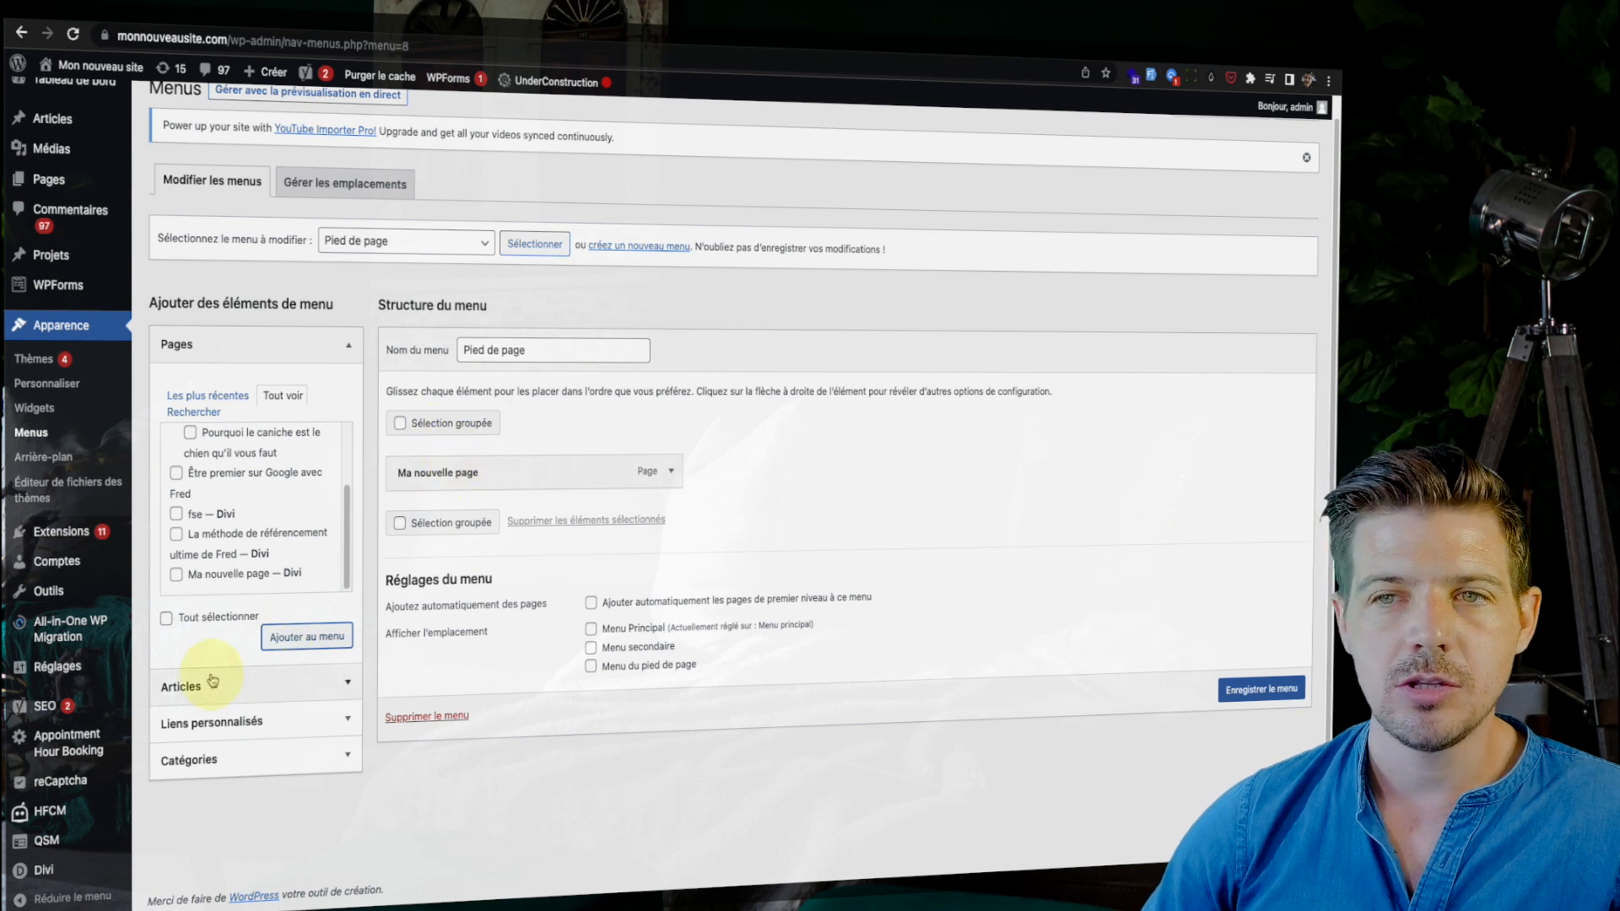
{"action": "left_click", "coordinate": [225, 723]}
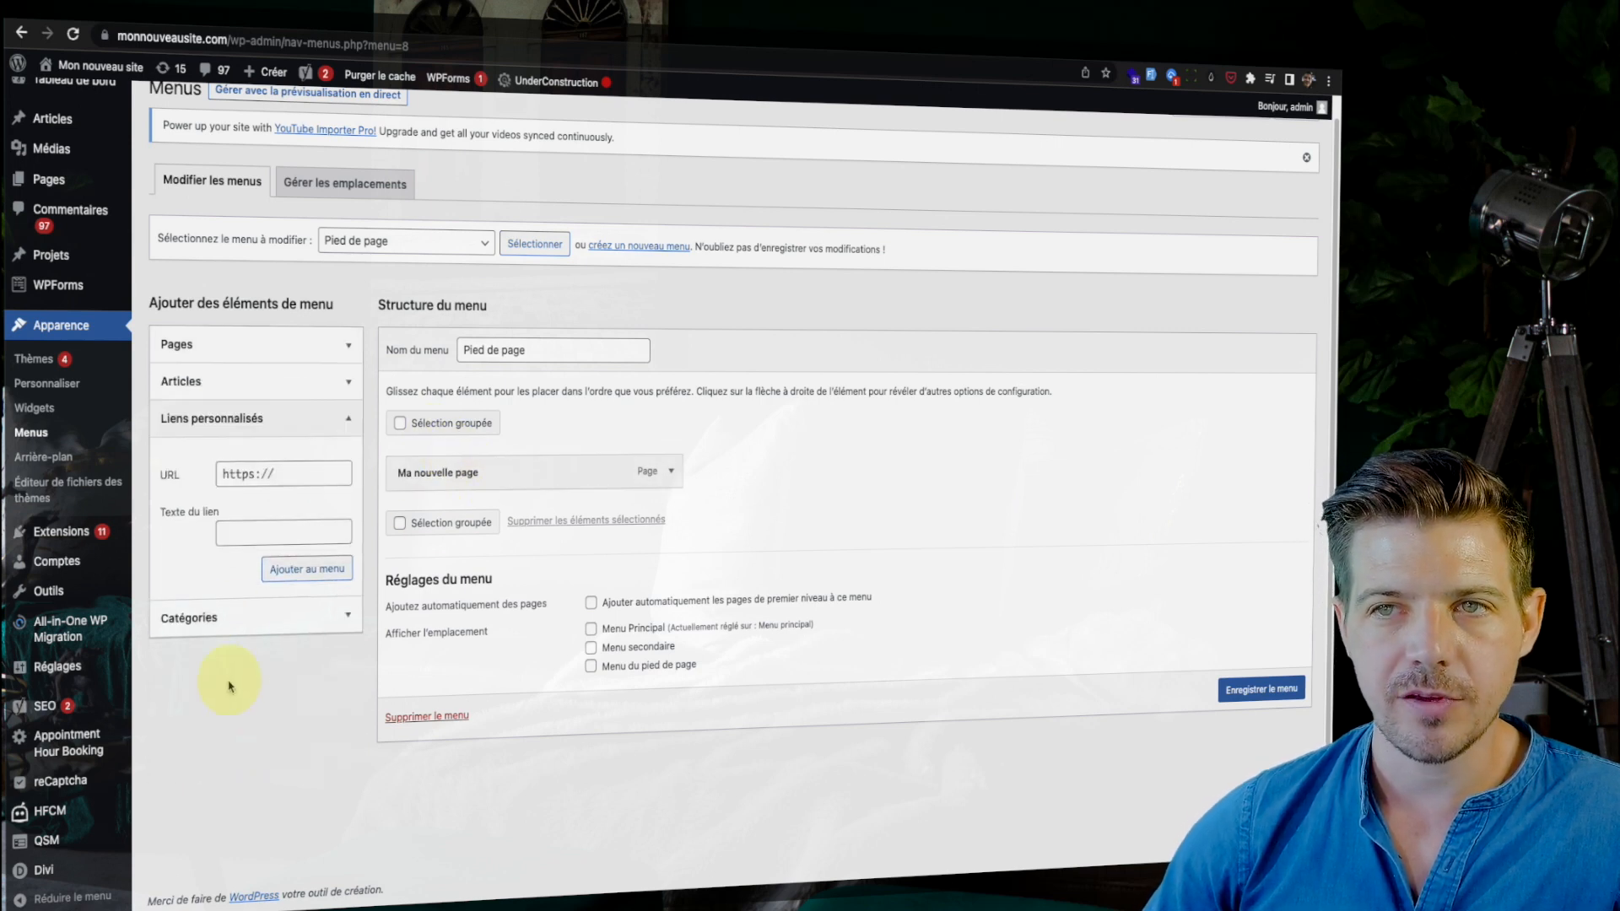
{"action": "left_click", "coordinate": [293, 469]}
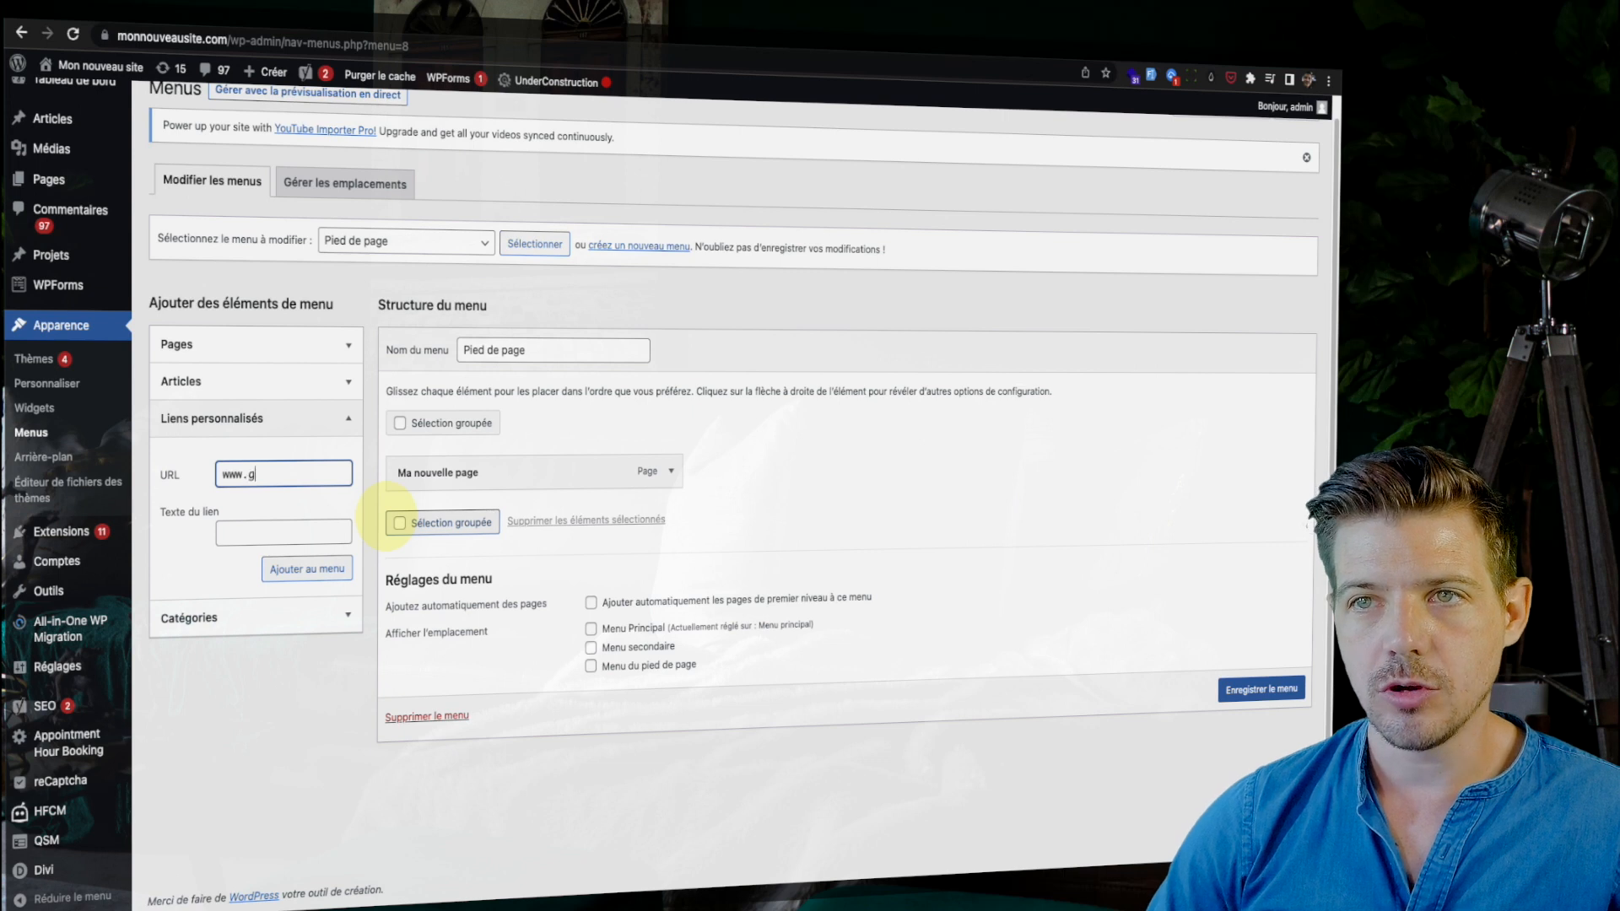
{"action": "left_click", "coordinate": [307, 569]}
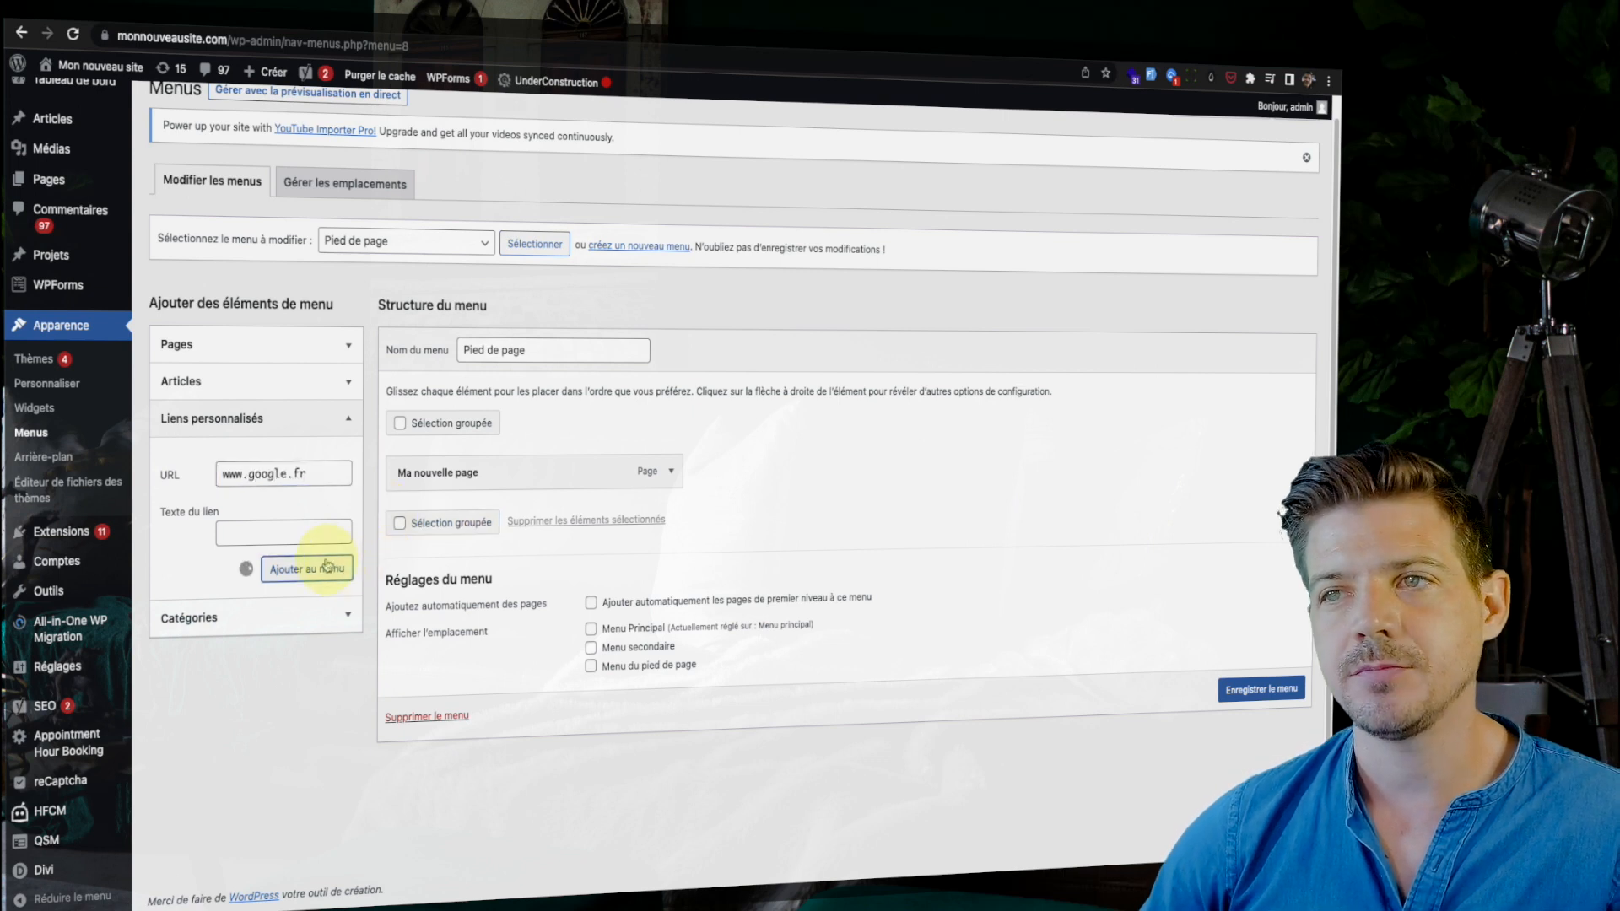
{"action": "left_click", "coordinate": [1256, 730]}
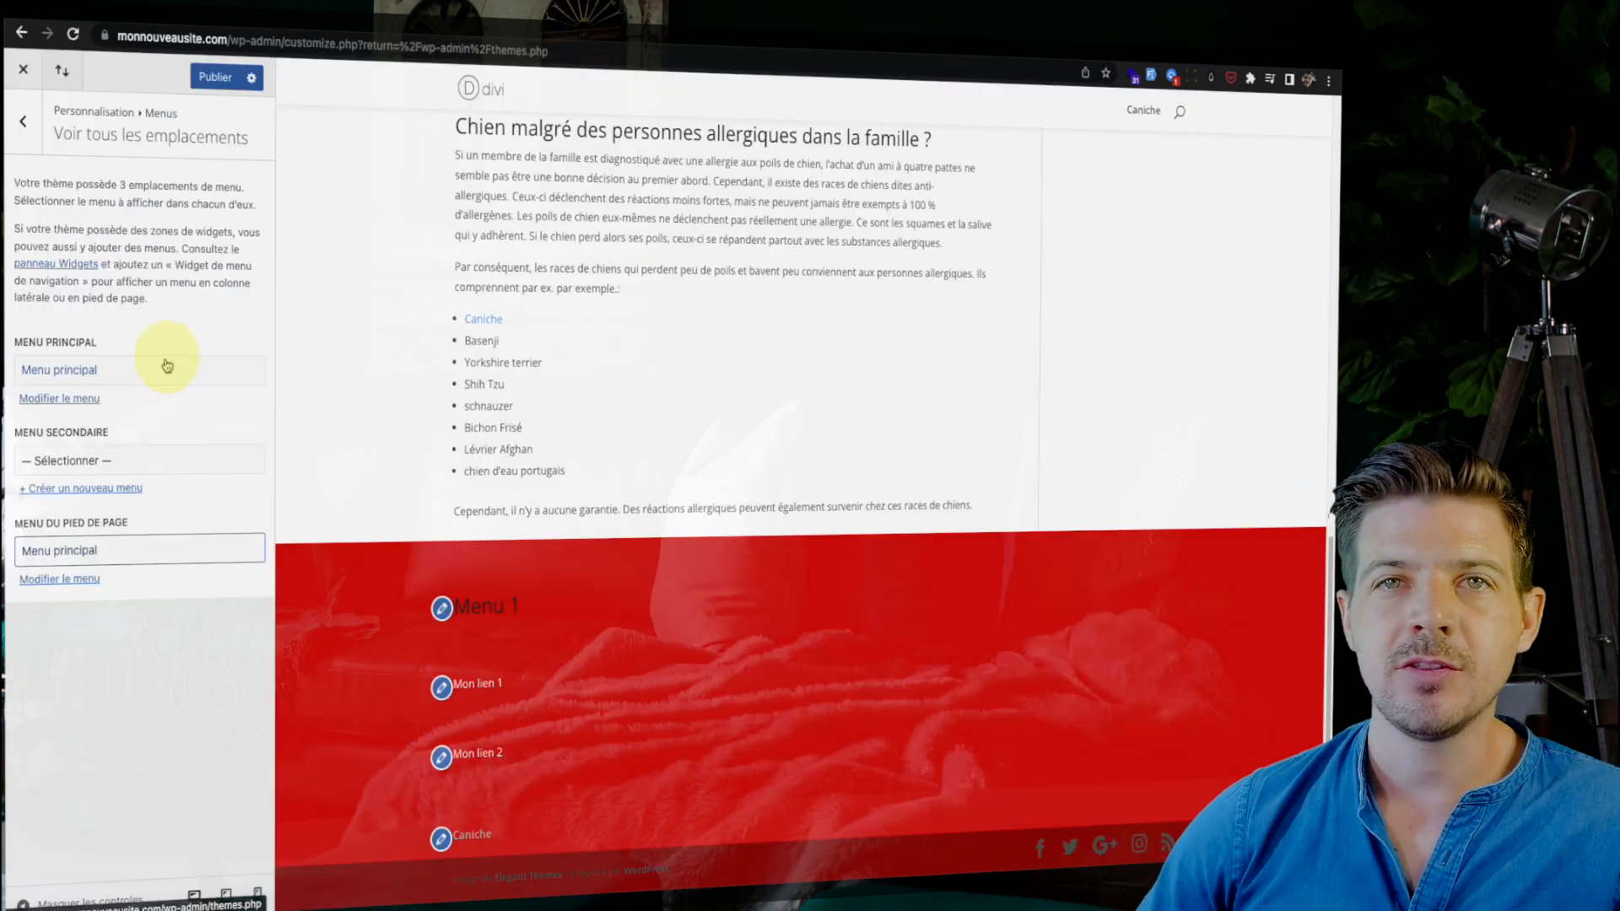
Reload the customizer, discarding unsaved changes, and assign the Pied de page menu to the Menu du pied de page location.
{"action": "key", "text": "super+r"}
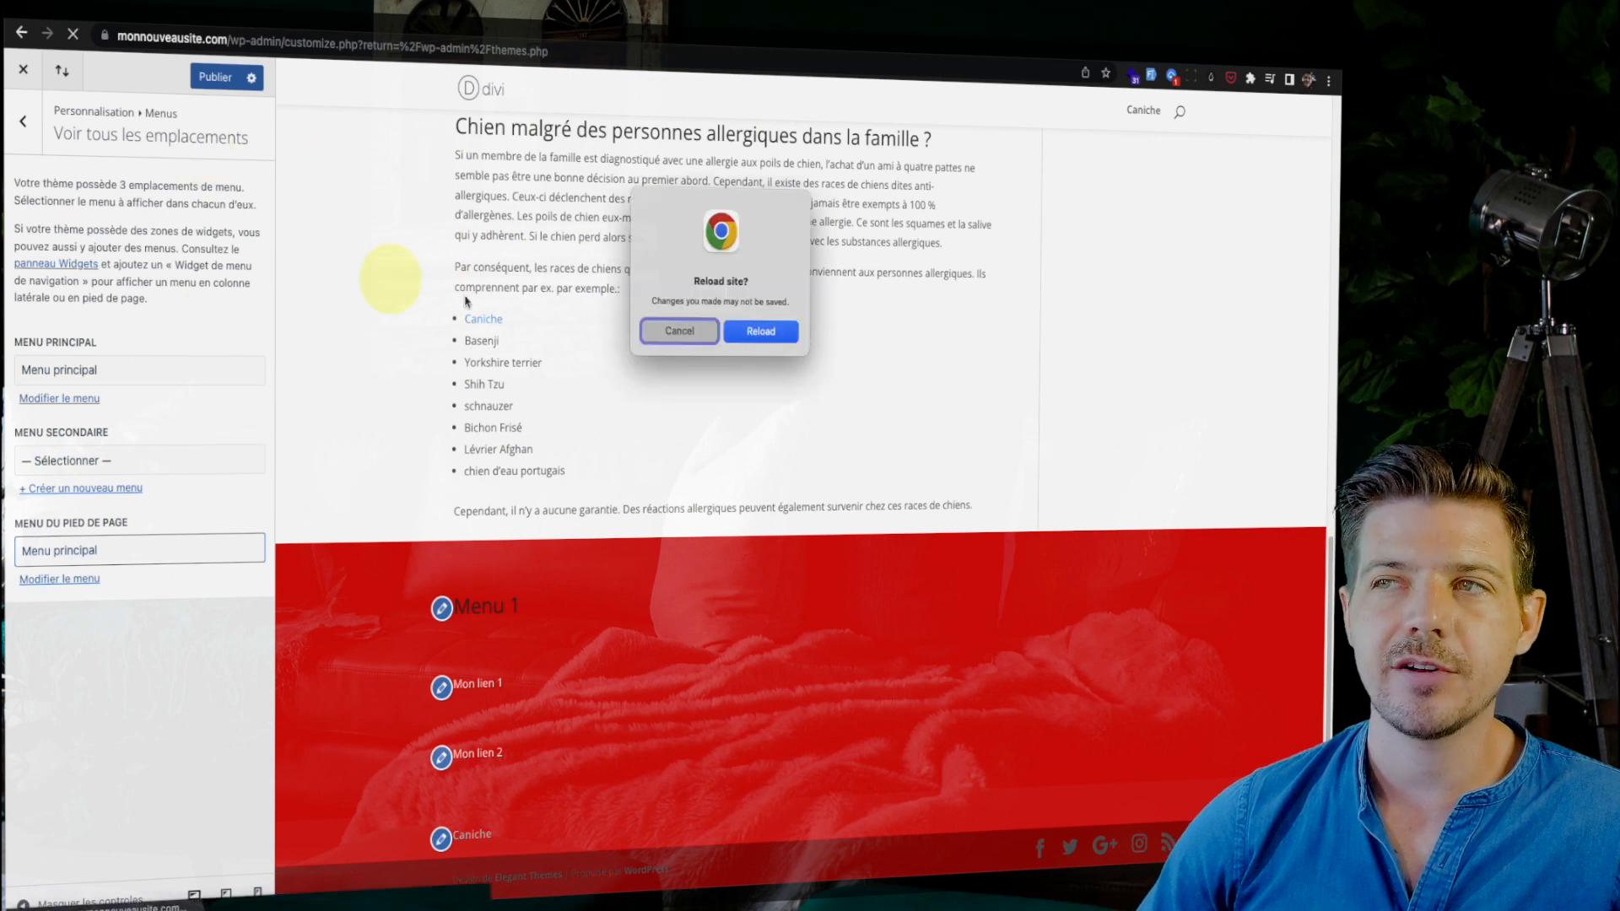
{"action": "left_click", "coordinate": [754, 332]}
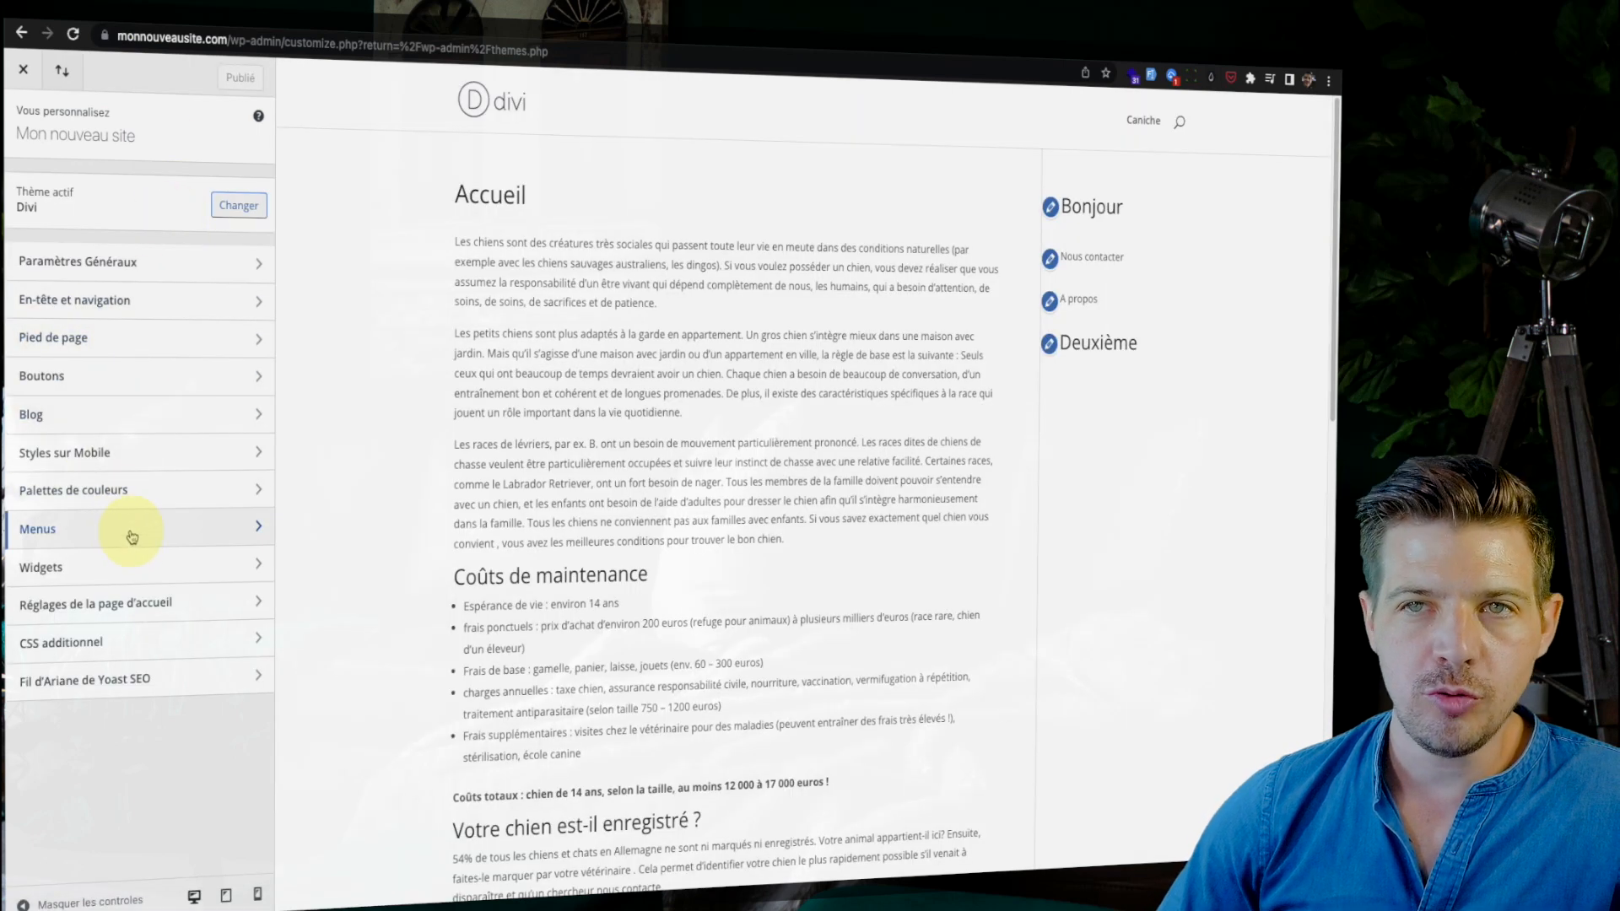
{"action": "left_click", "coordinate": [132, 537]}
{"action": "left_click", "coordinate": [135, 437]}
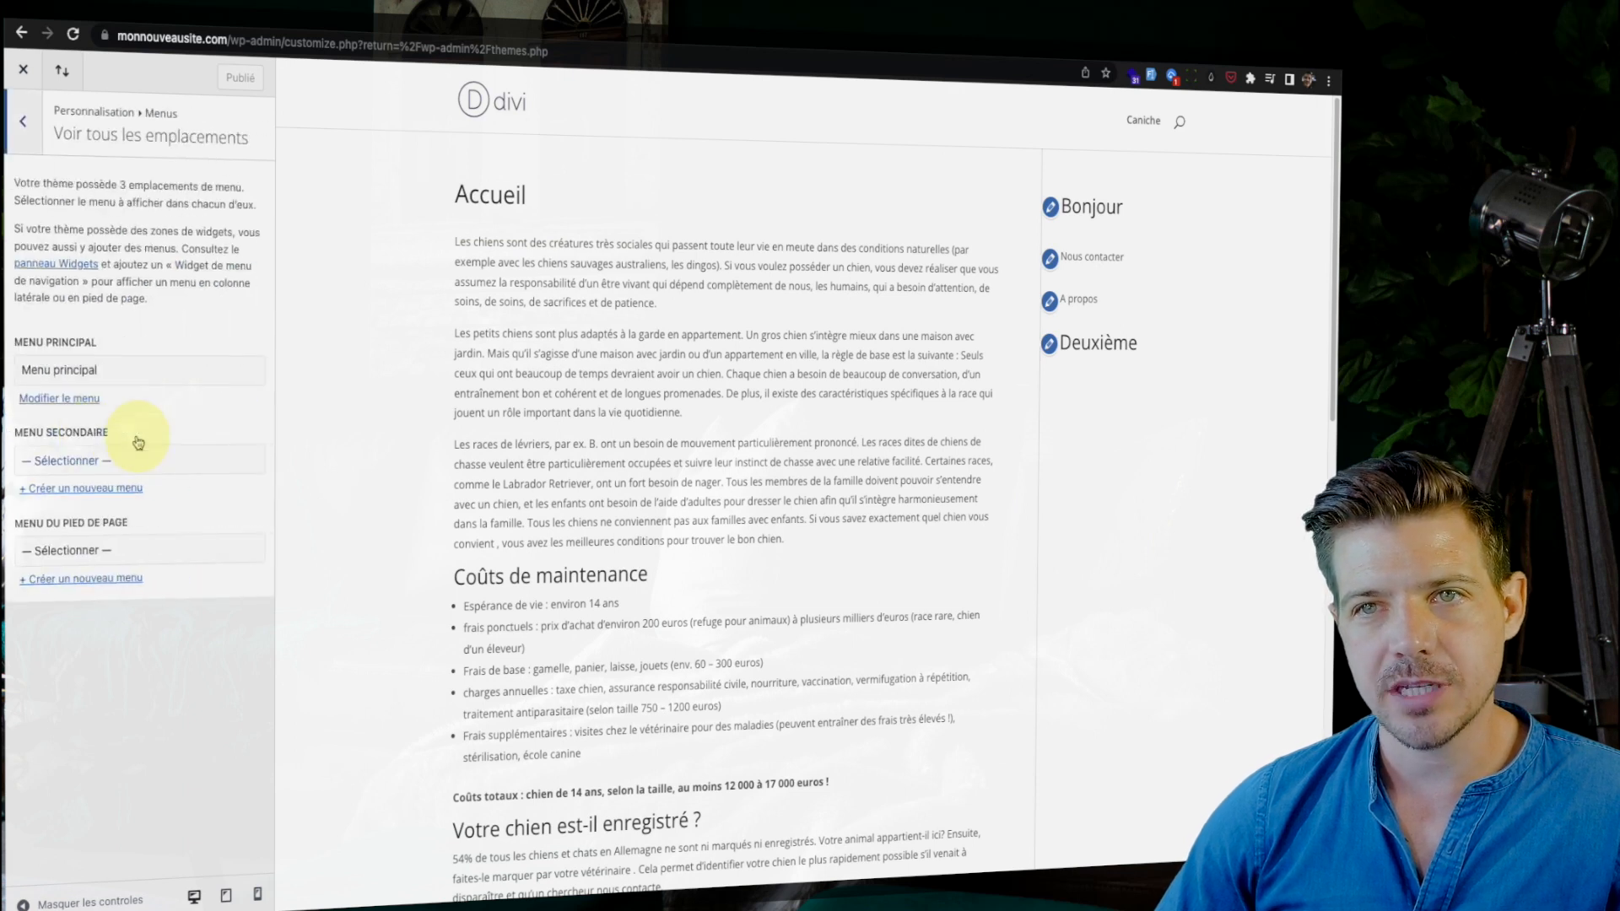
{"action": "left_click", "coordinate": [93, 551]}
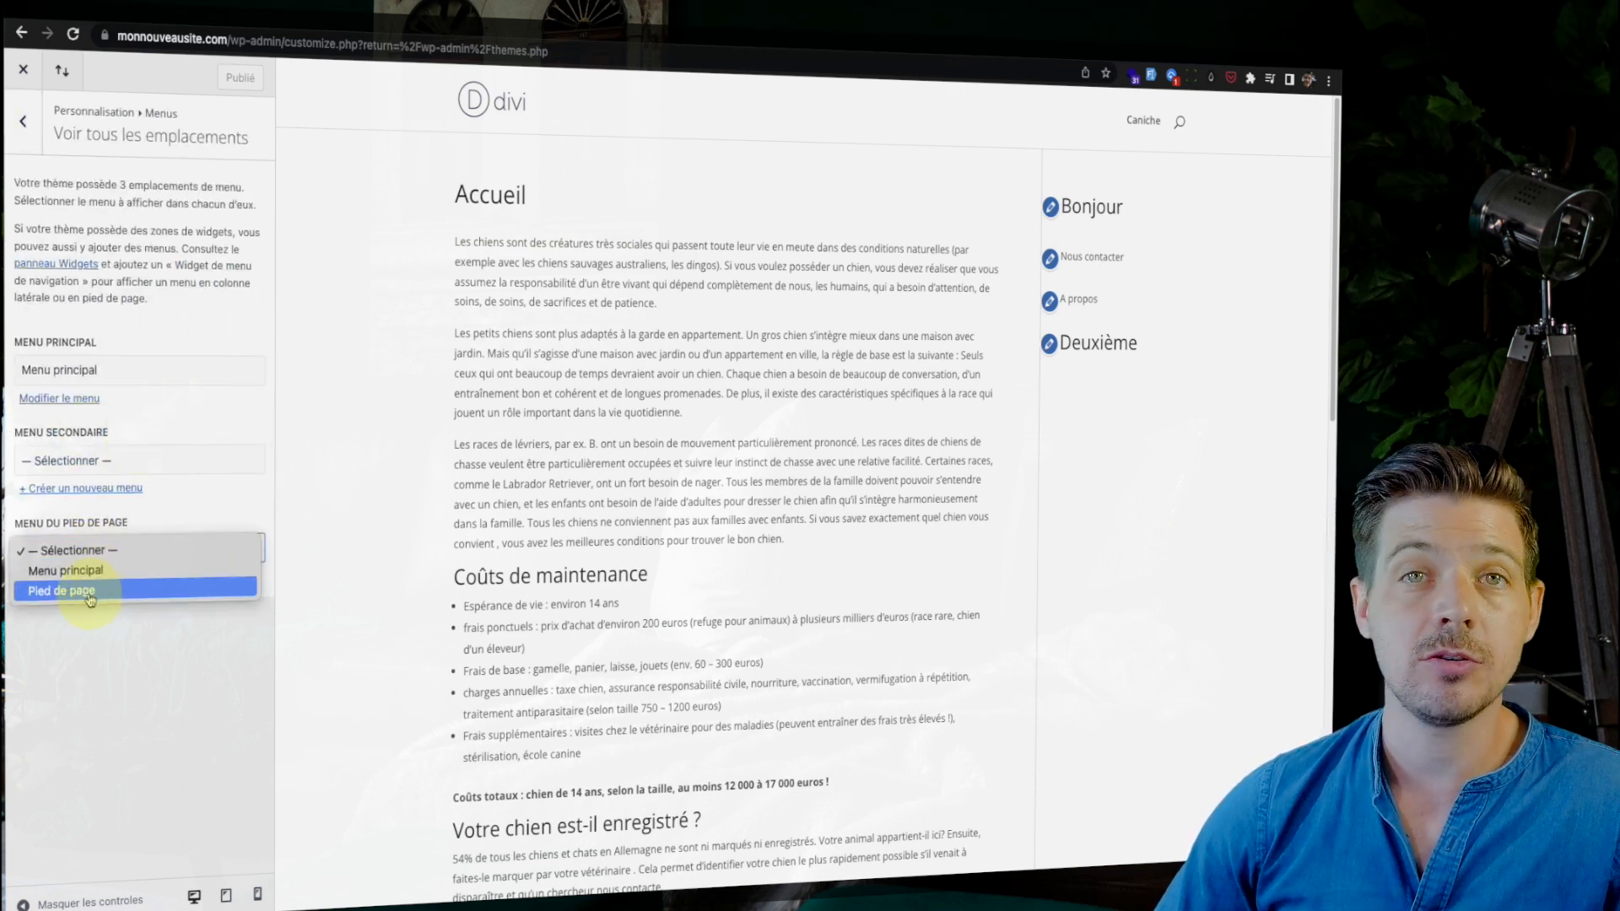
{"action": "left_click", "coordinate": [88, 590]}
{"action": "scroll", "coordinate": [516, 835], "scroll_direction": "down", "scroll_amount": 15}
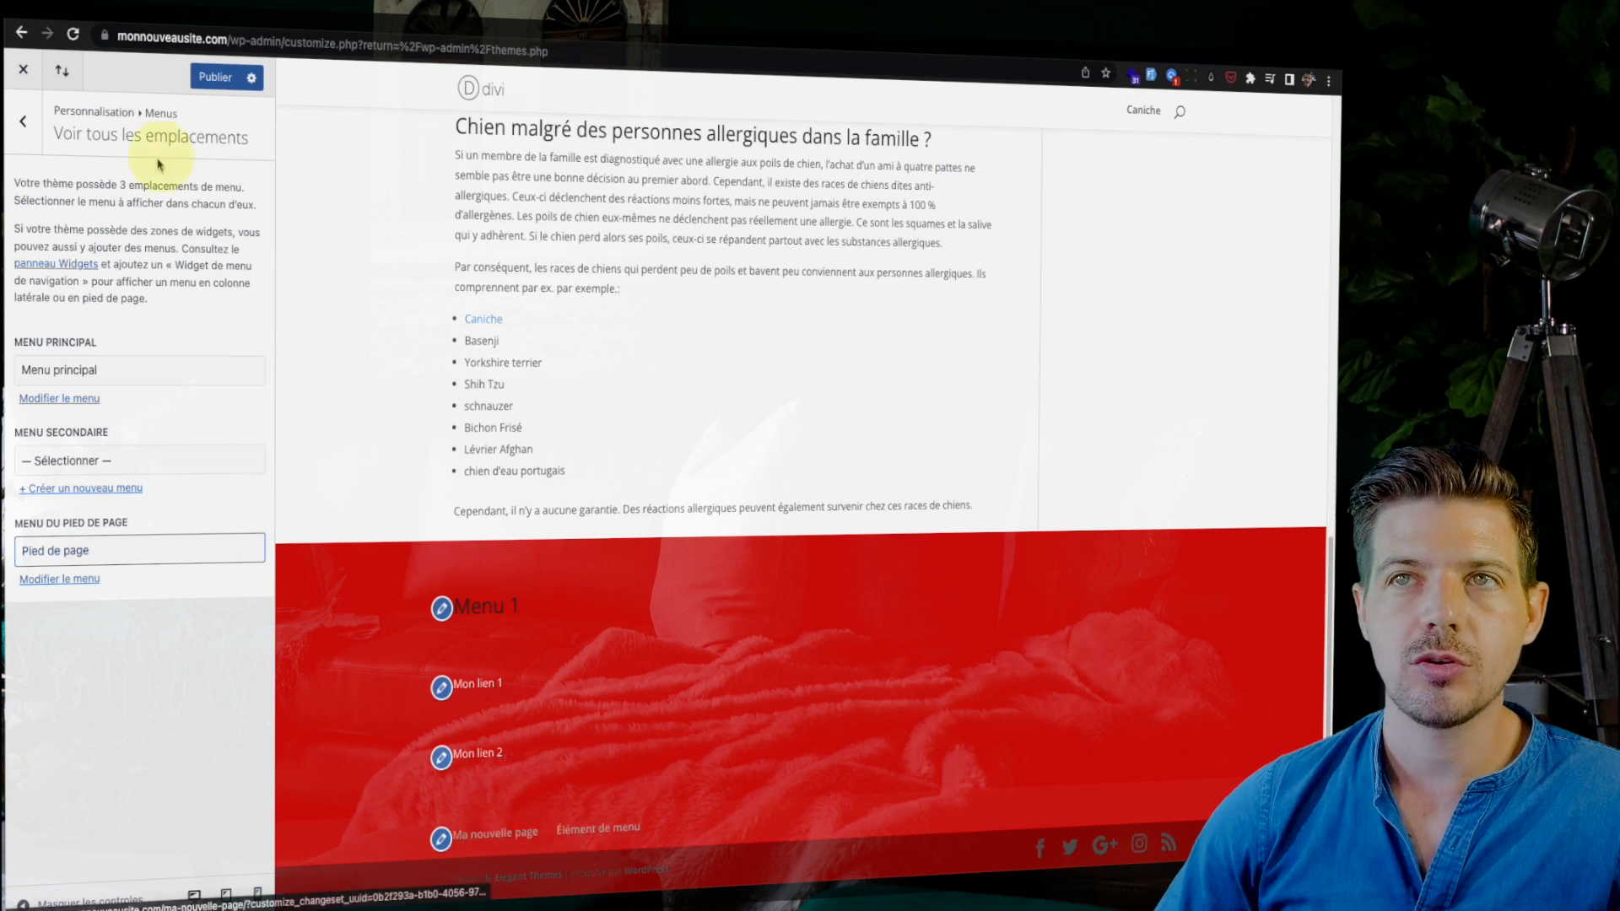
Publish the footer menu location assignment for the Divi theme.
{"action": "left_click", "coordinate": [218, 76]}
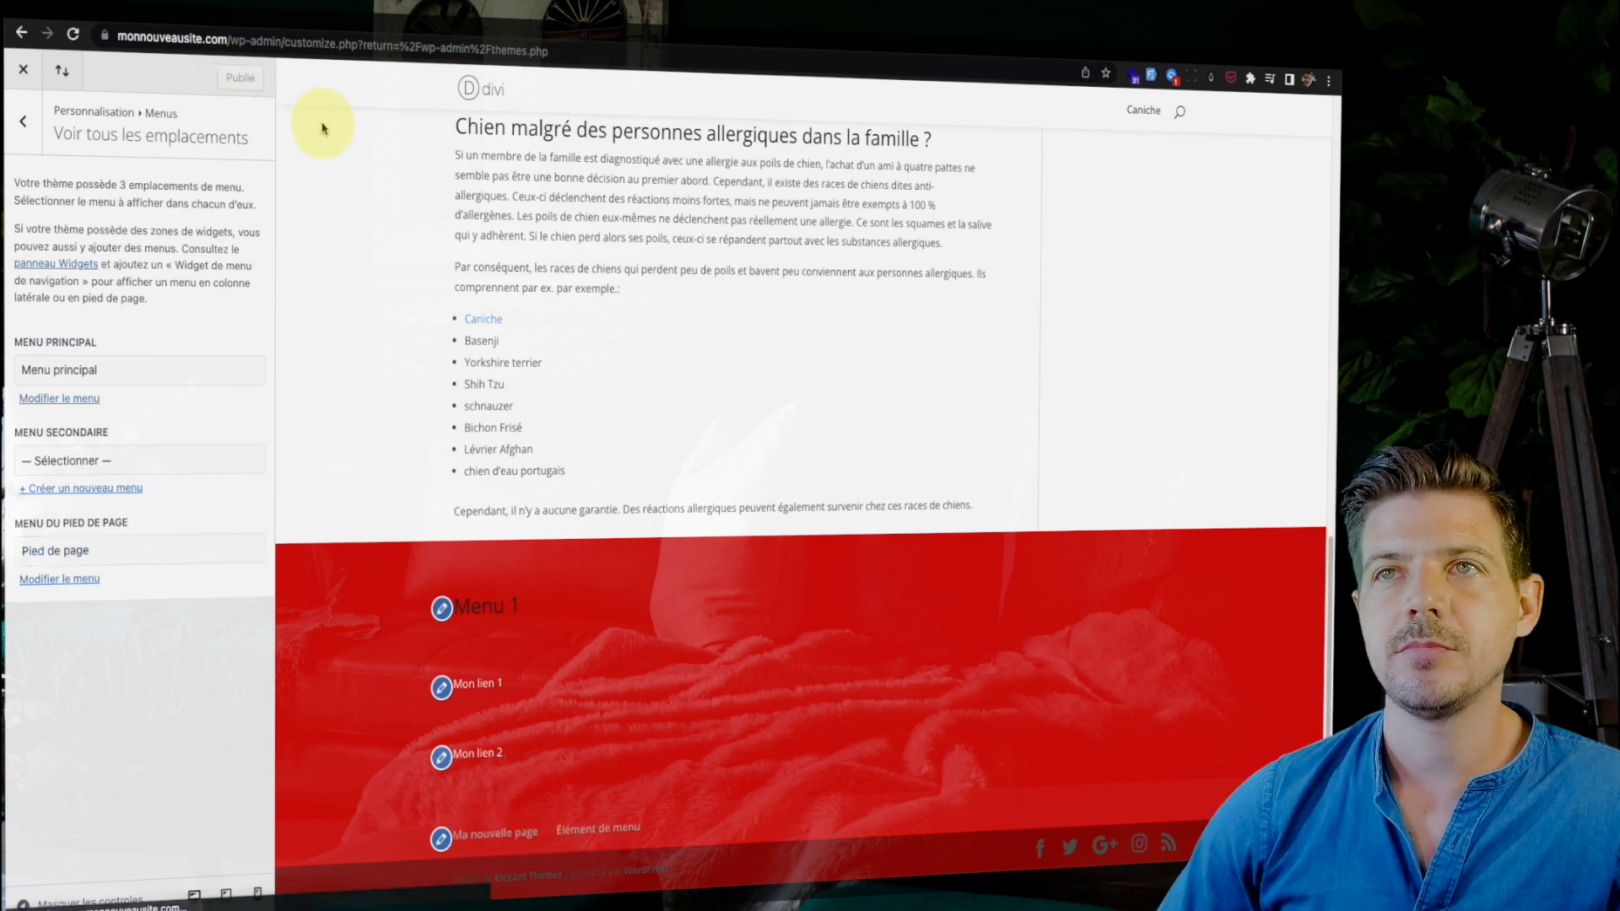
Examine the "Propulsé par WordPress" credit at the bottom of the Twenty Twenty footer.
{"action": "left_click", "coordinate": [853, 39]}
{"action": "scroll", "coordinate": [760, 190], "scroll_direction": "down", "scroll_amount": 1}
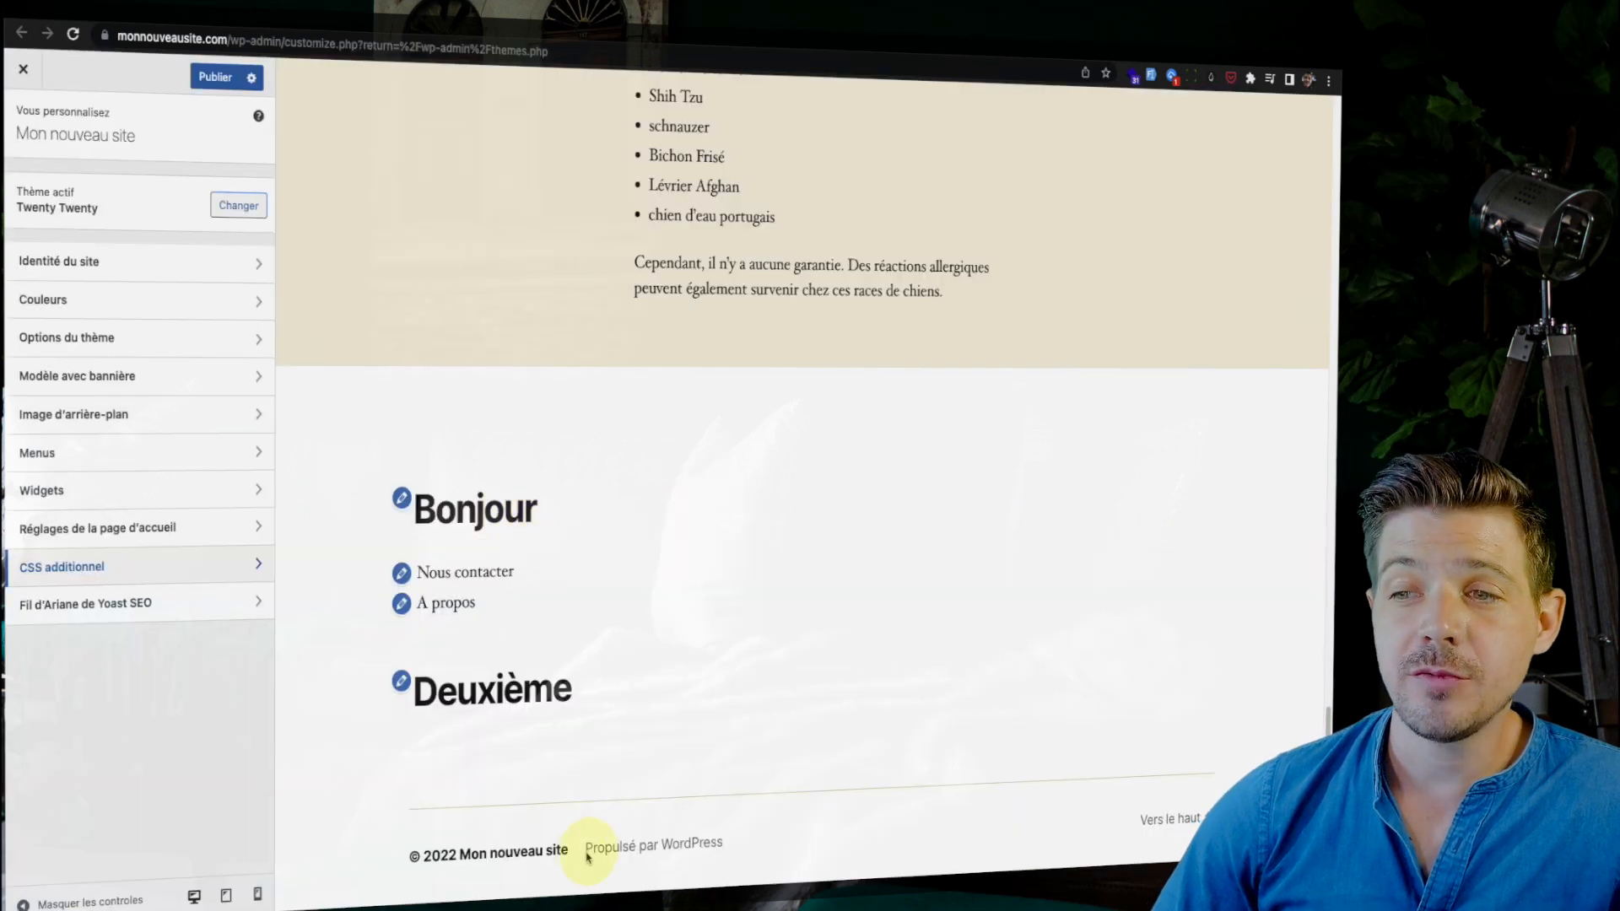
{"action": "left_click_drag", "start_coordinate": [760, 846], "coordinate": [596, 850]}
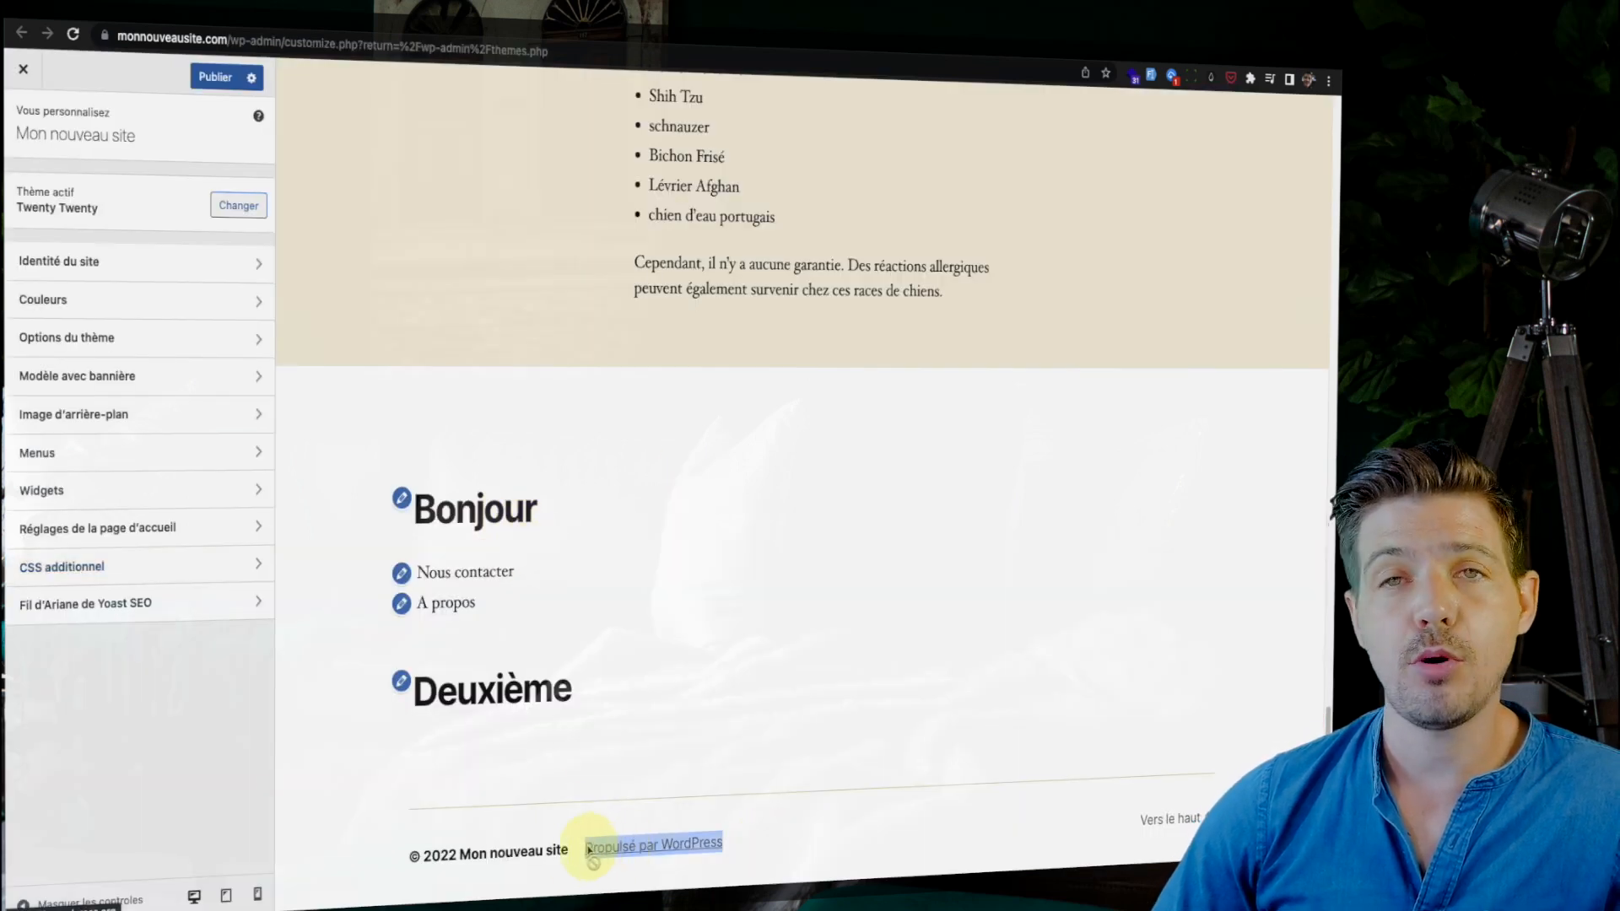
{"action": "left_click", "coordinate": [720, 766]}
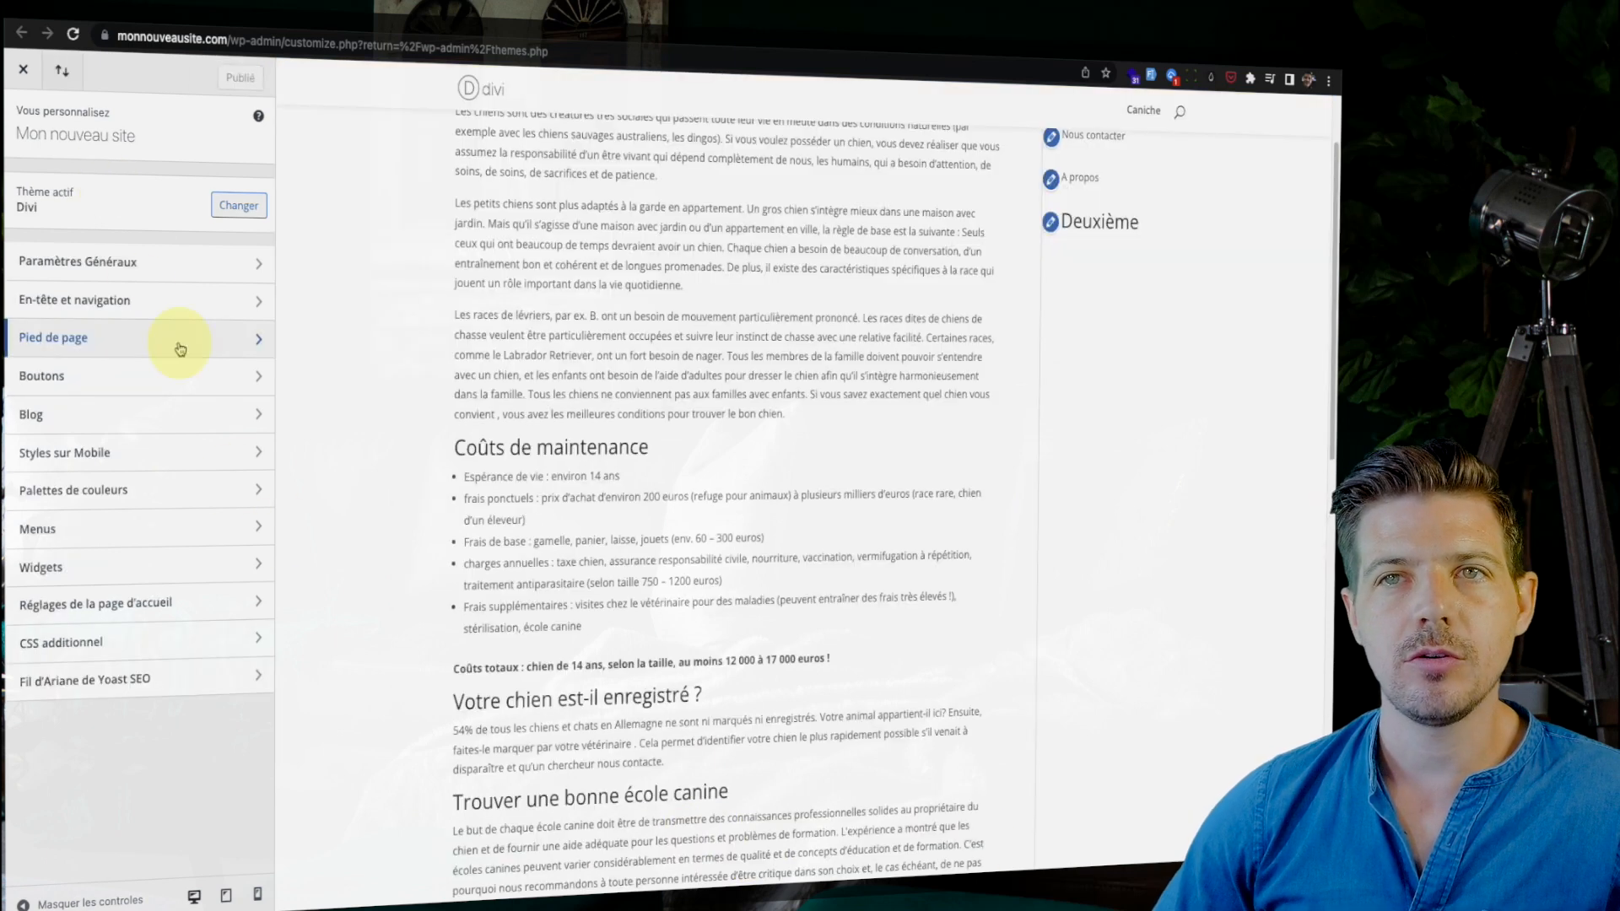
Disable the footer credits in the Barre inférieure settings of Divi's Pied de page section.
{"action": "left_click", "coordinate": [180, 338]}
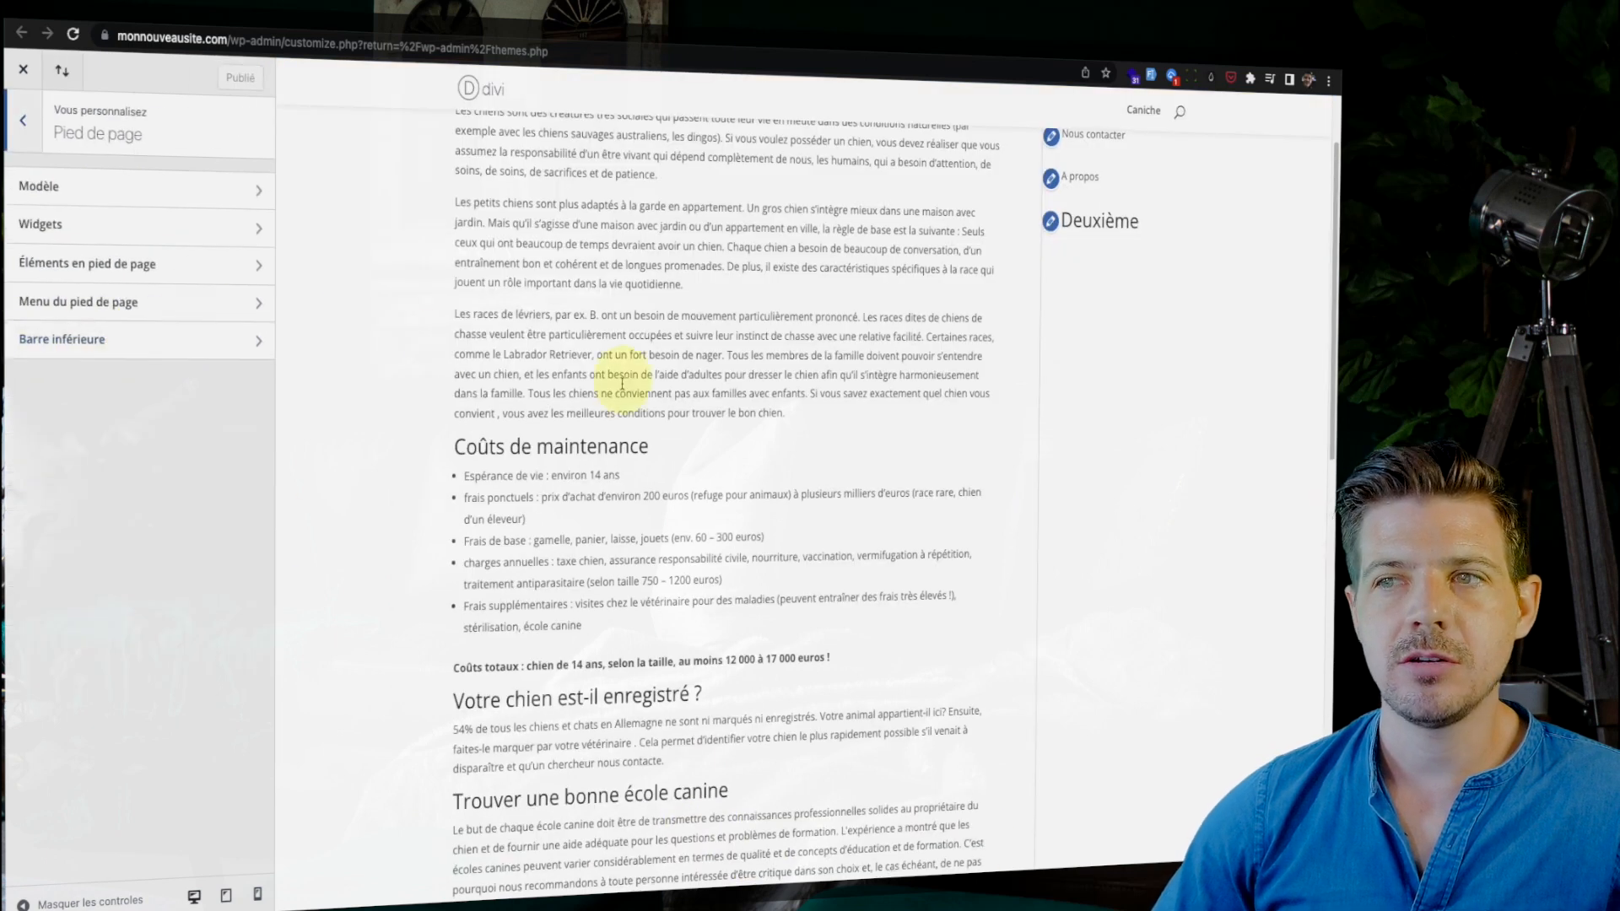
{"action": "scroll", "coordinate": [607, 416], "scroll_direction": "down", "scroll_amount": 10}
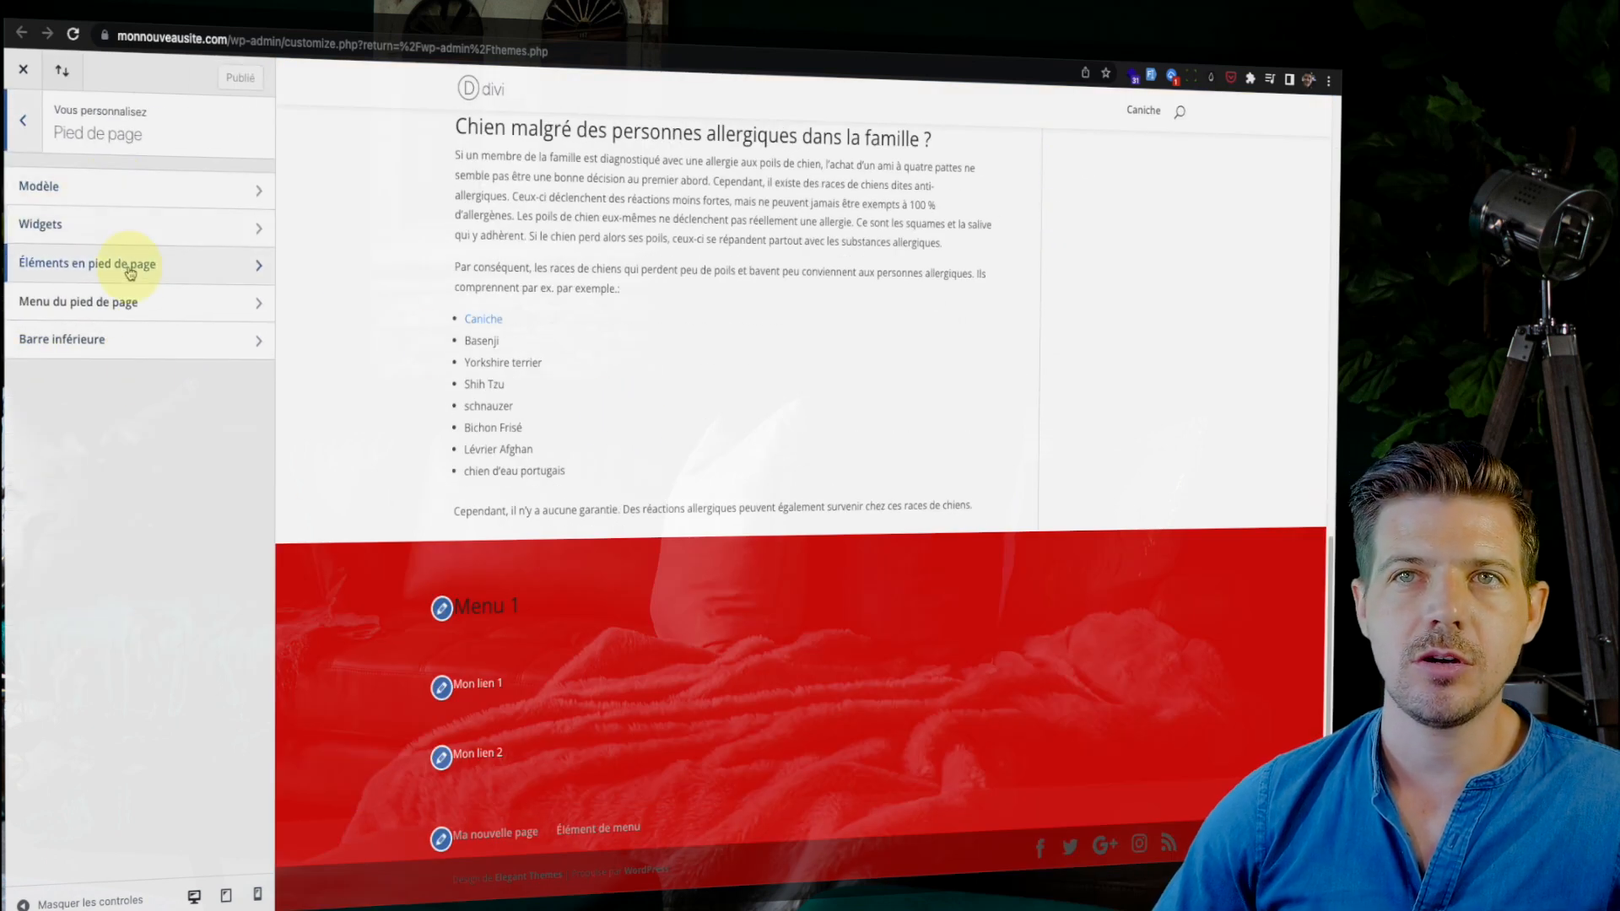
{"action": "left_click", "coordinate": [132, 343]}
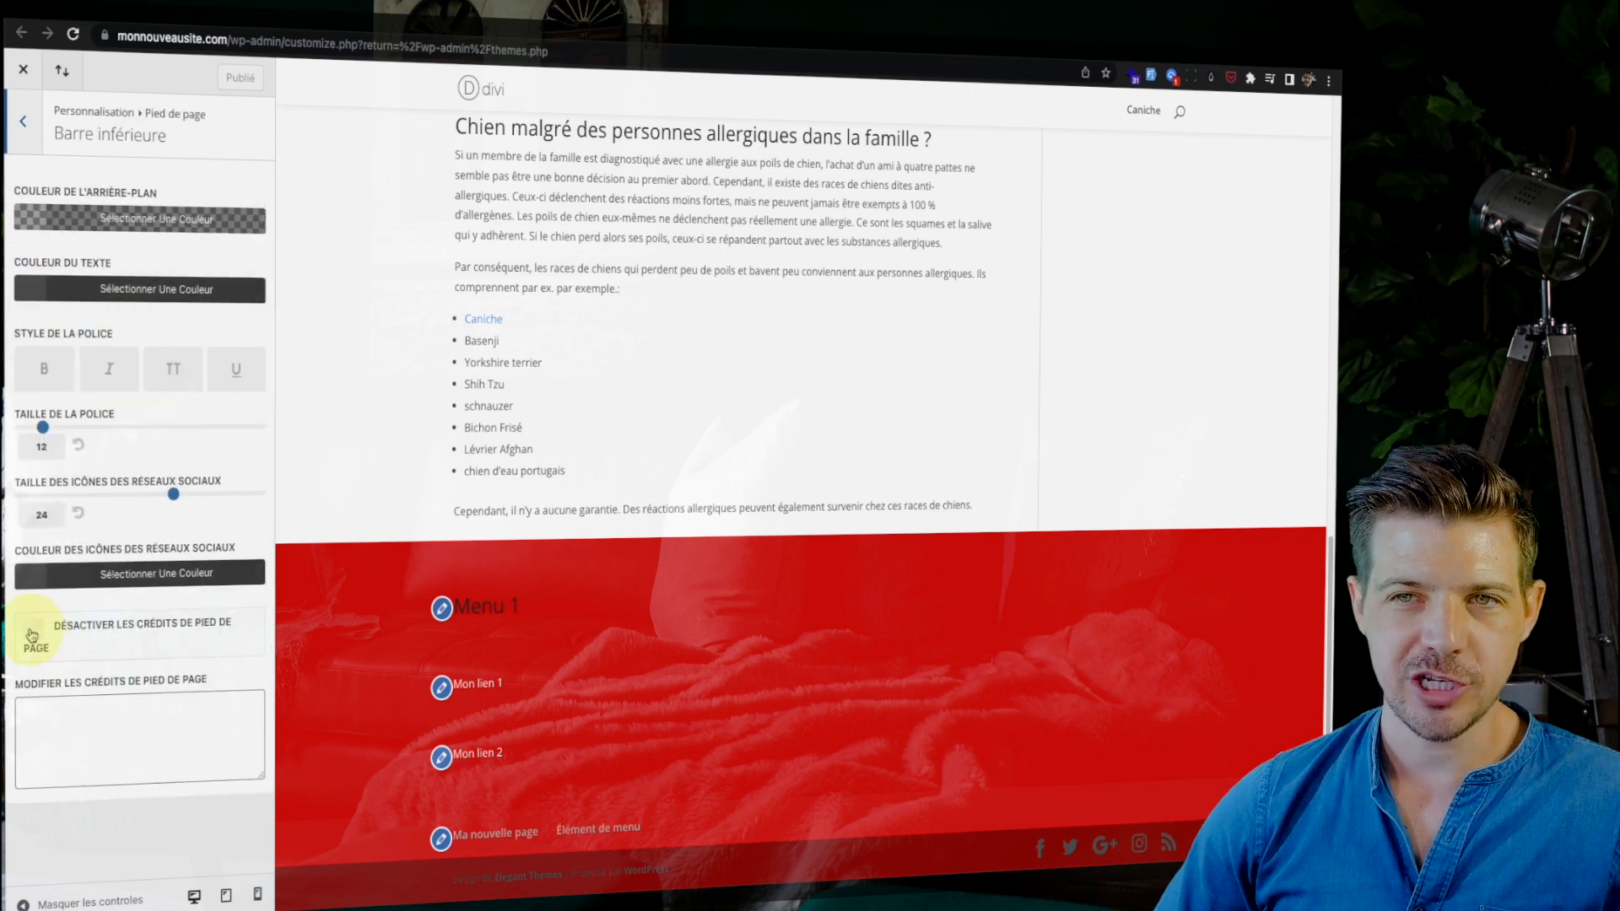
{"action": "left_click", "coordinate": [74, 632]}
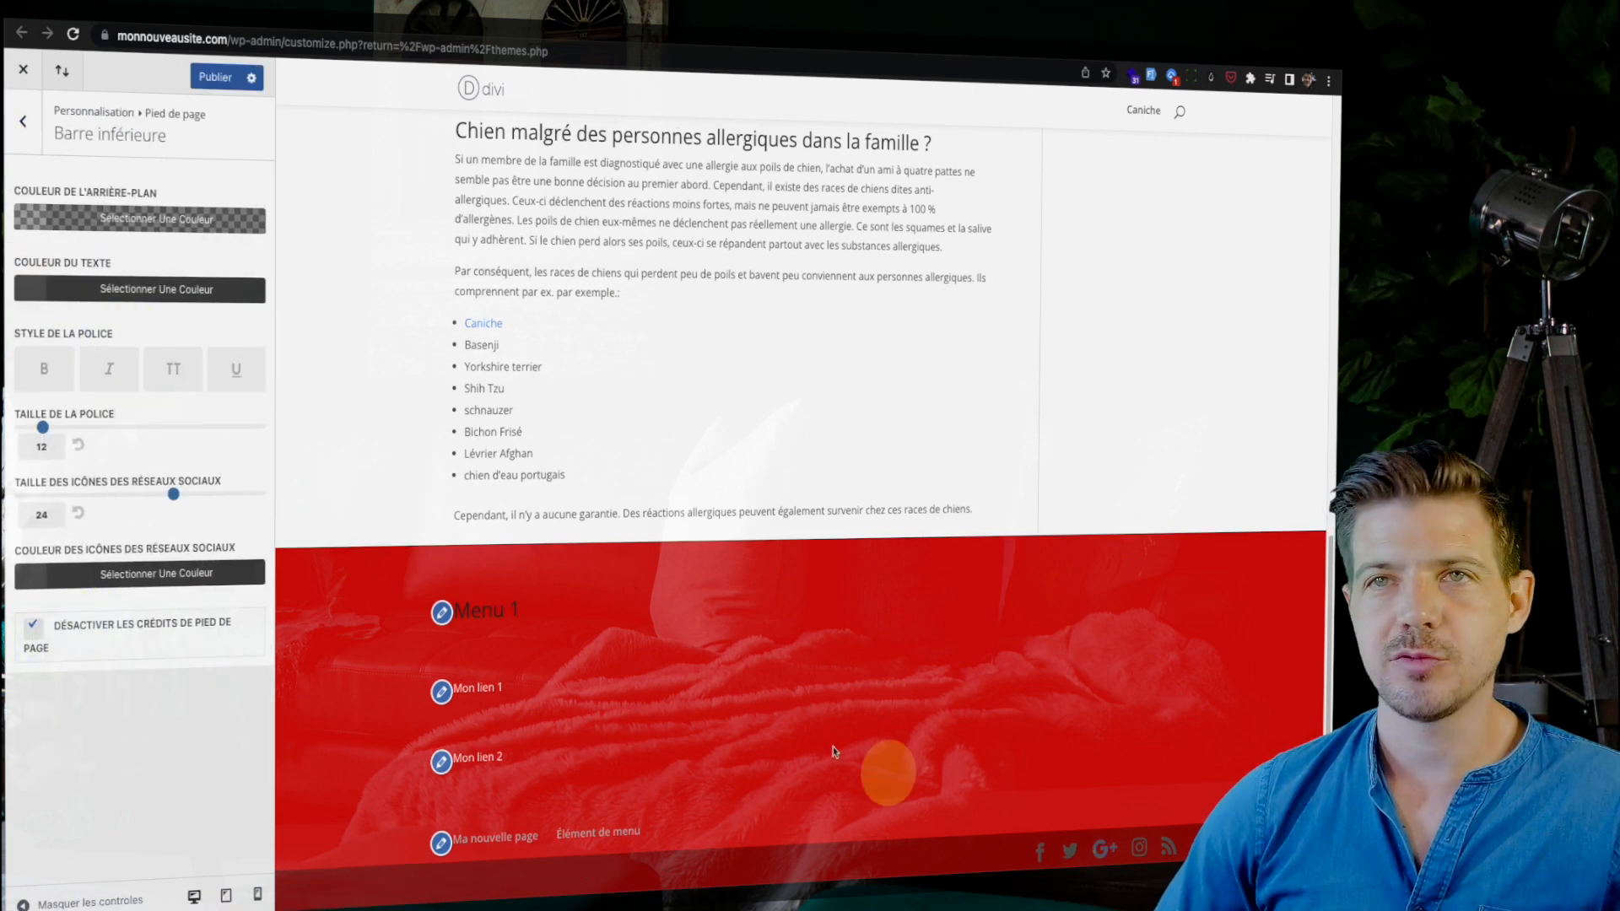
Turn off the display of social network icons in the Éléments en pied de page settings.
{"action": "left_click", "coordinate": [23, 121]}
{"action": "left_click", "coordinate": [112, 278]}
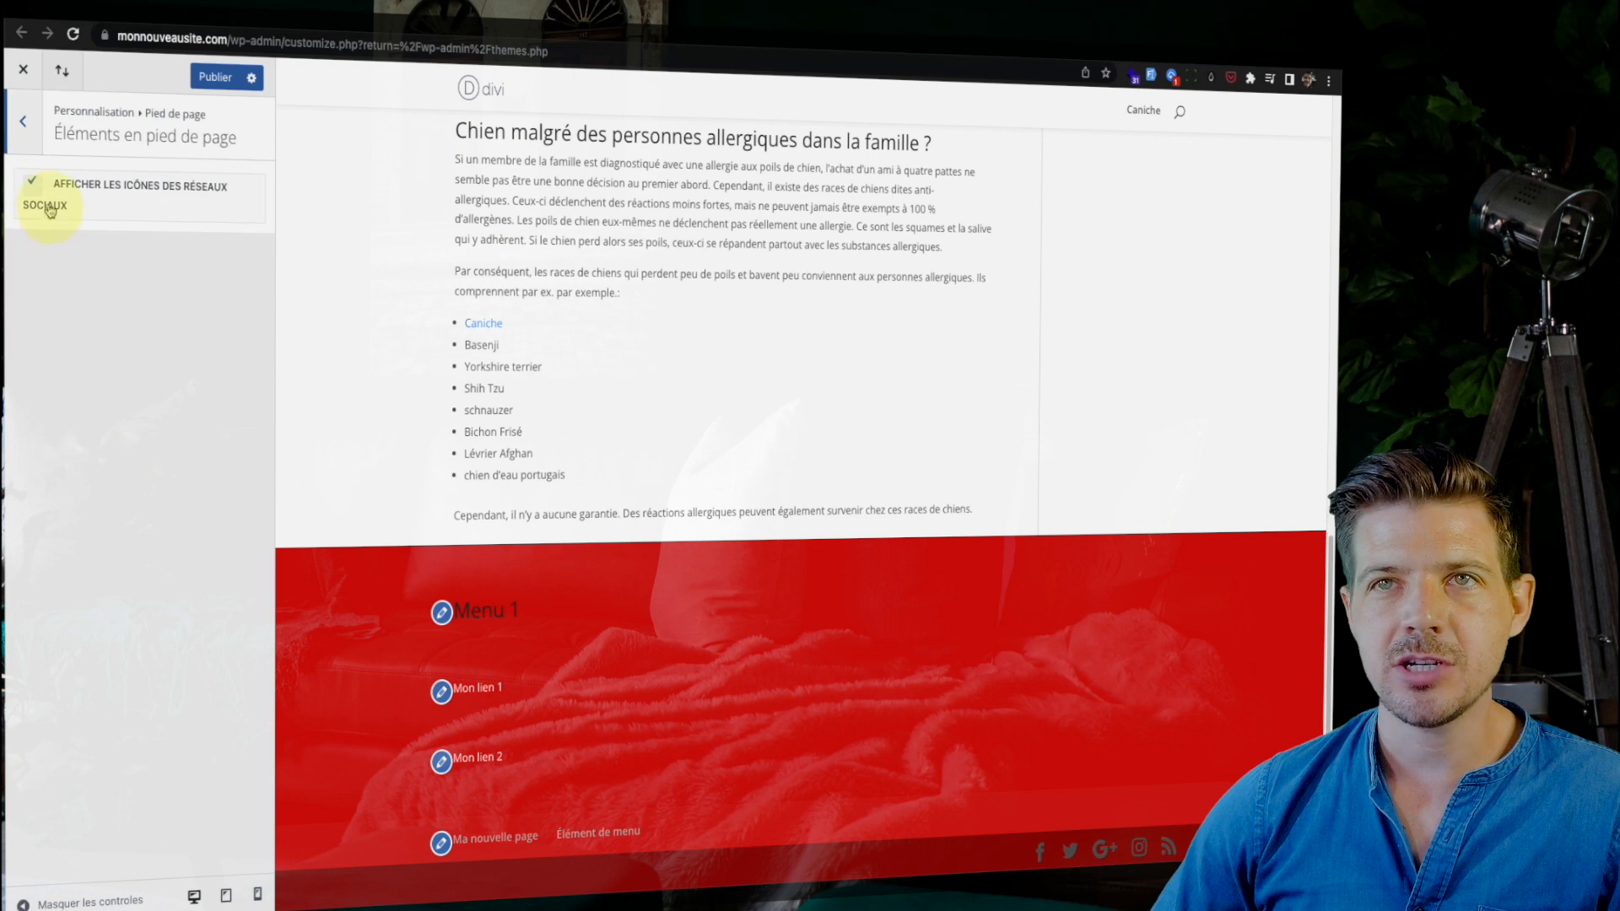
{"action": "left_click", "coordinate": [35, 187]}
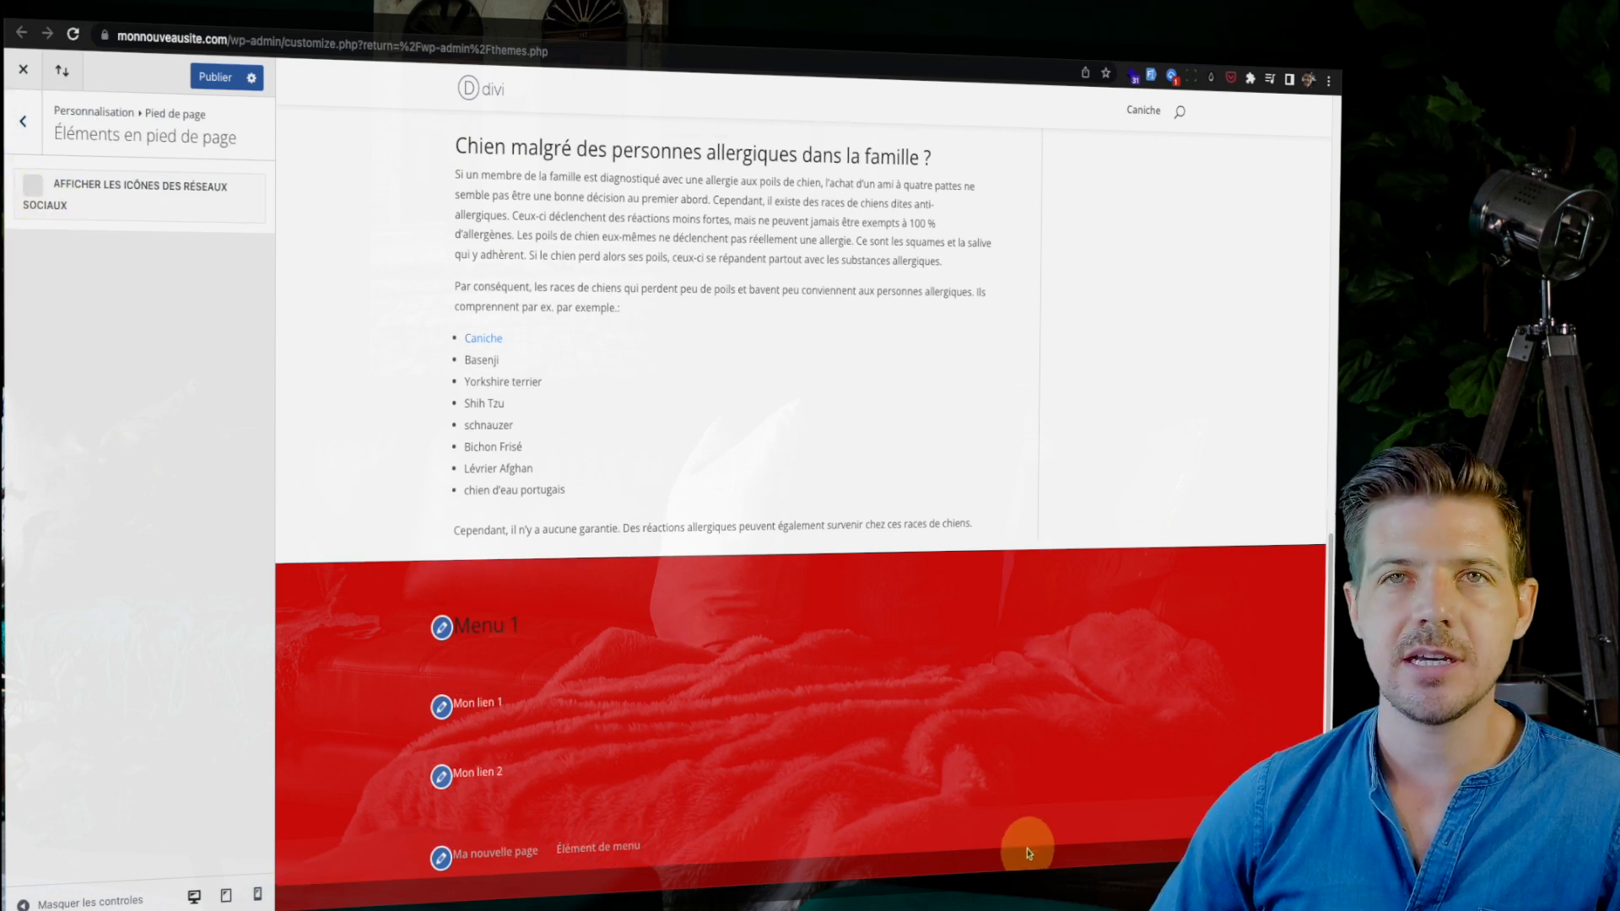